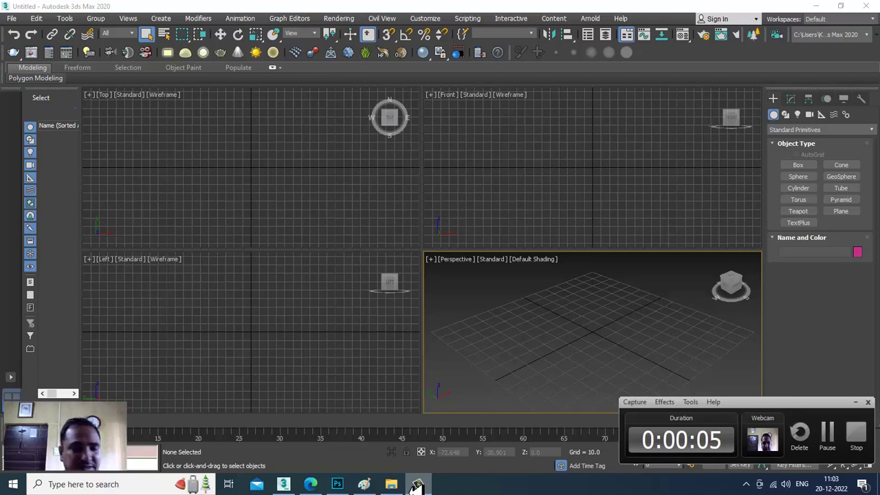
# Step: Open the reference image 6 from the exhibition folder inside December 2022 for viewing
pyautogui.click(855, 402)
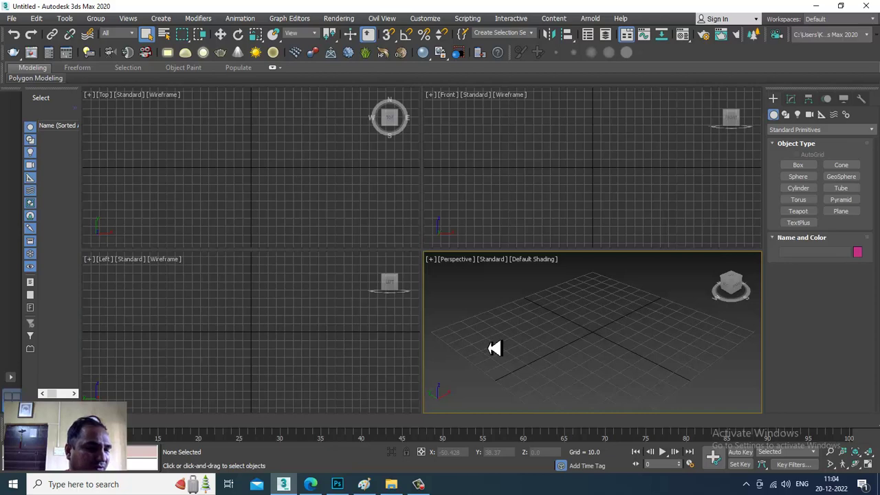
pyautogui.click(13, 19)
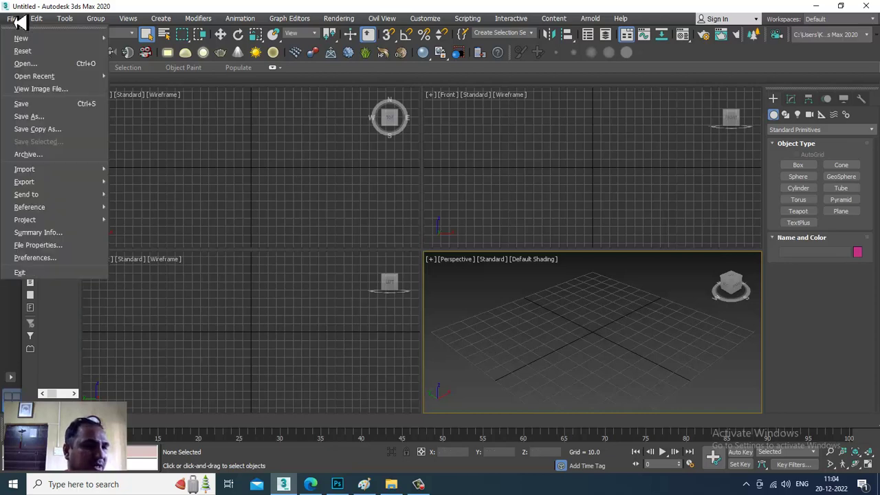
pyautogui.click(52, 90)
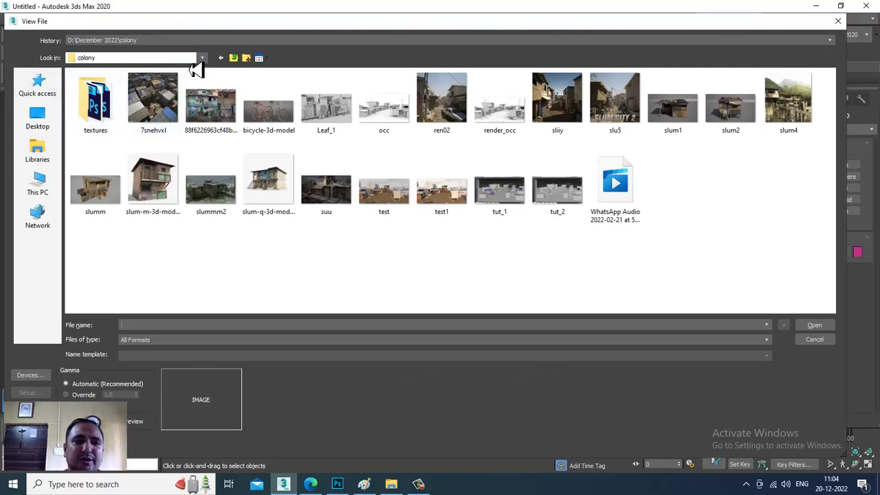
pyautogui.click(234, 59)
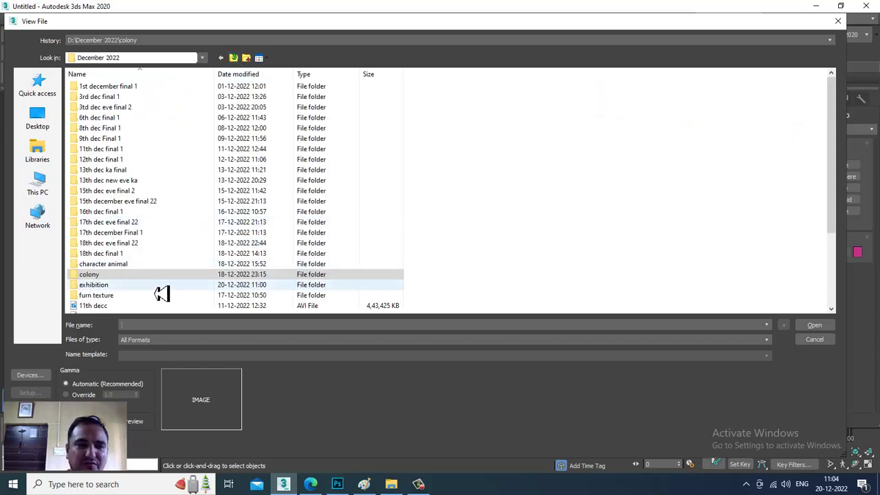
pyautogui.doubleClick(121, 287)
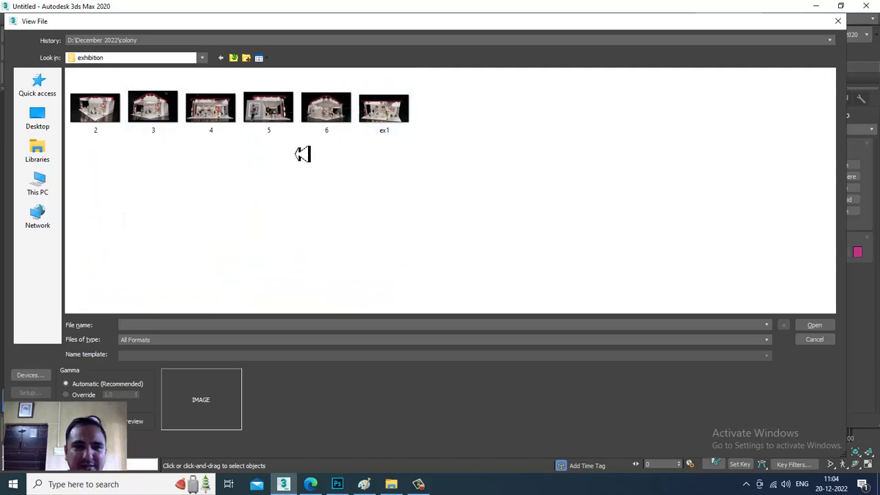
pyautogui.doubleClick(334, 120)
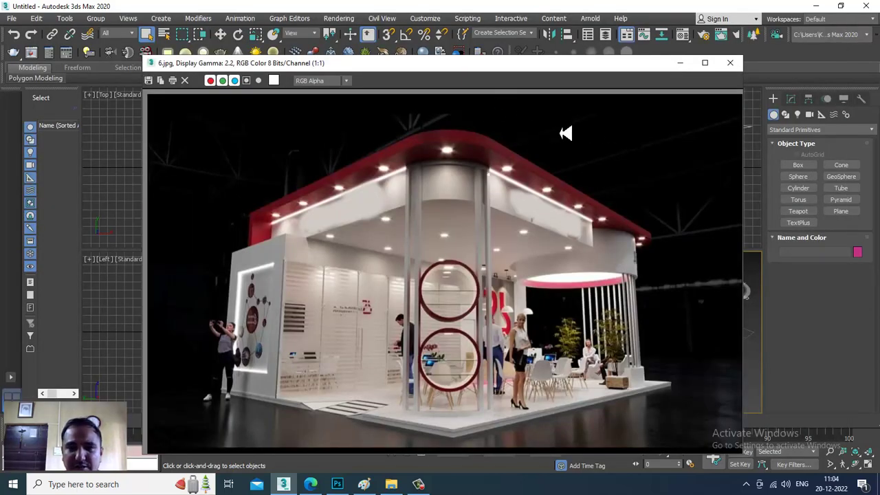
# Step: Move and shrink the reference image window so it leaves the Front and Perspective viewports uncovered
pyautogui.moveTo(543, 74); pyautogui.dragTo(357, 43)
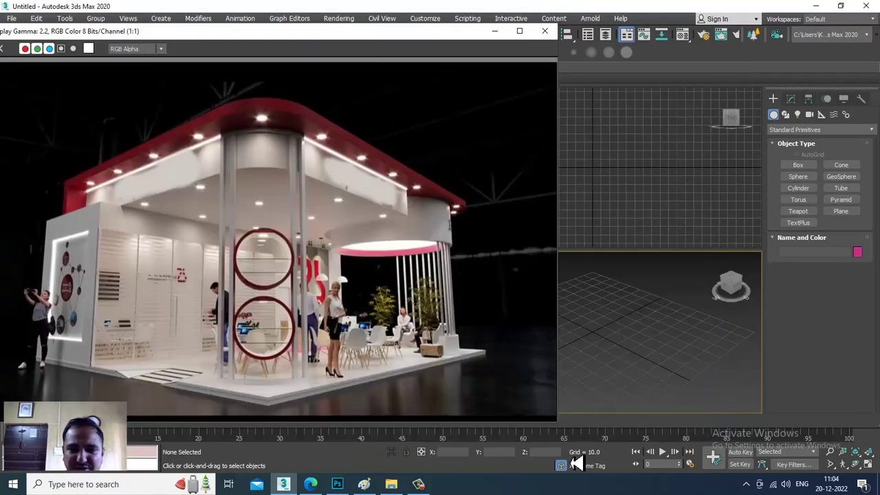
pyautogui.moveTo(564, 429); pyautogui.dragTo(408, 380)
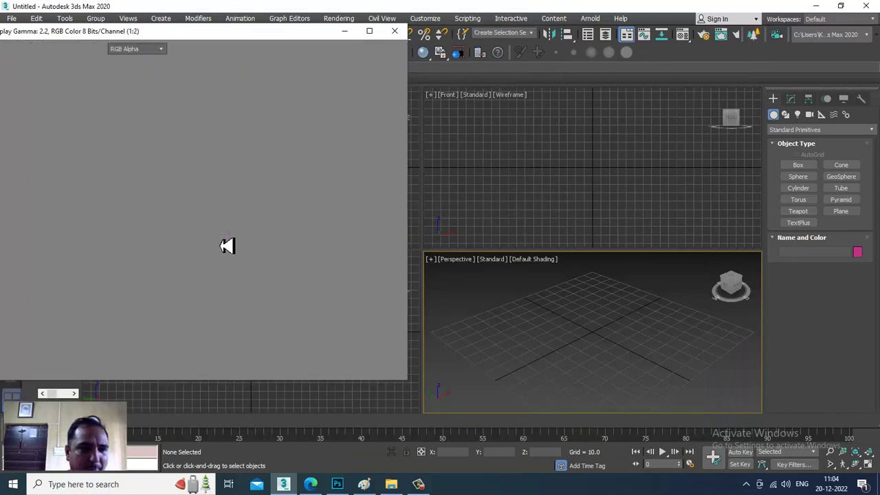
pyautogui.scroll(-3, 566, 332)
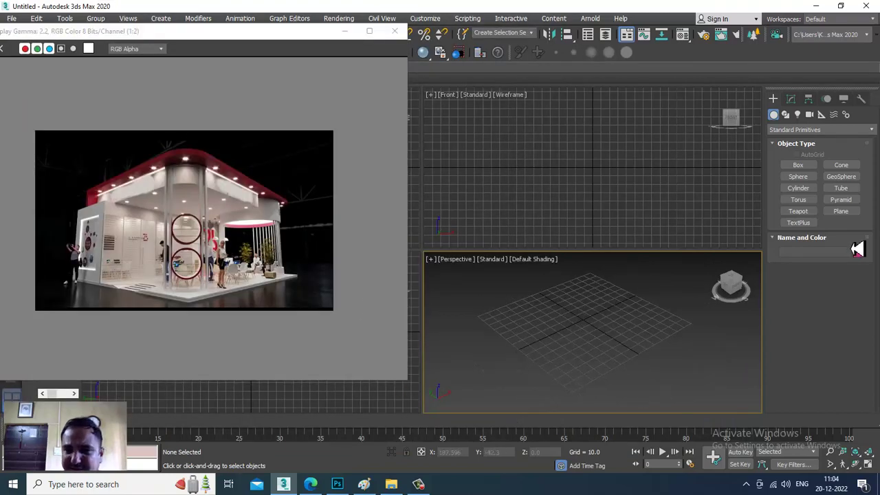
# Step: Create a floor plane about 307 by 359 units around the grid centre in the maximized Perspective view
pyautogui.click(841, 211)
pyautogui.hotkey('alt', 'w')
pyautogui.scroll(-3, 559, 292)
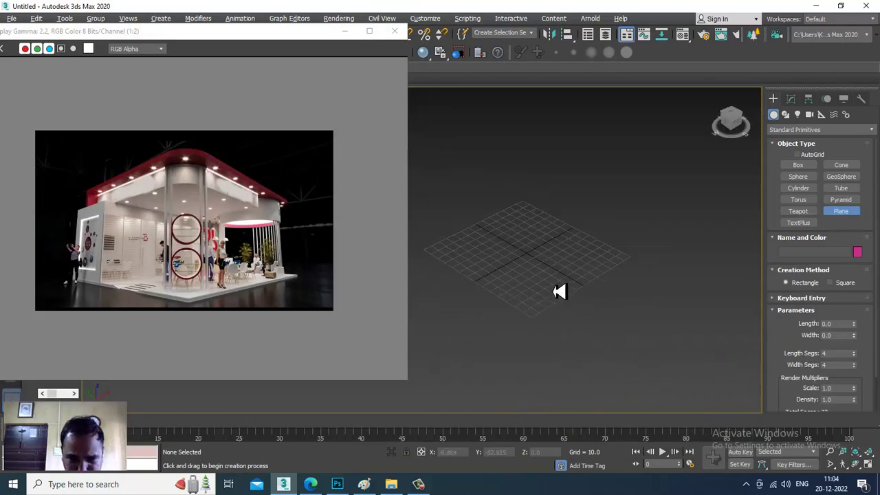
pyautogui.moveTo(592, 152); pyautogui.dragTo(615, 456)
pyautogui.rightClick(568, 394)
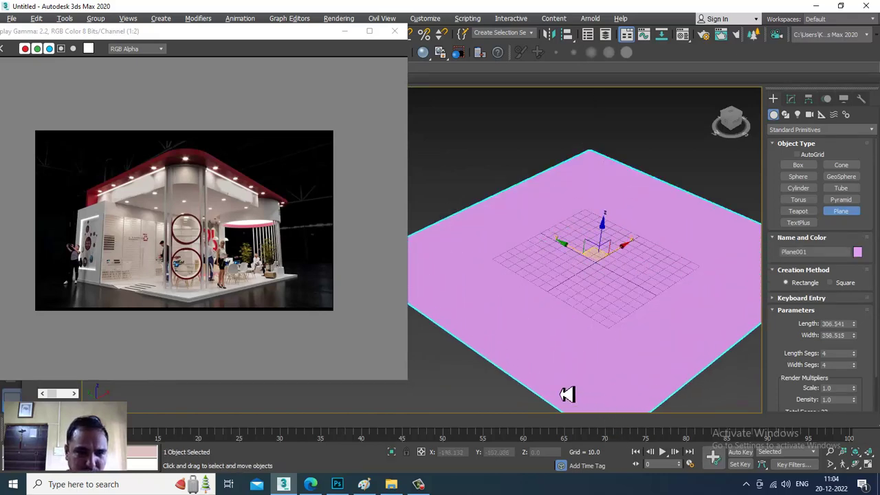
# Step: Scale the floor plane up uniformly by about a quarter in the maximized Top view
pyautogui.scroll(3, 570, 321)
pyautogui.scroll(1, 161, 255)
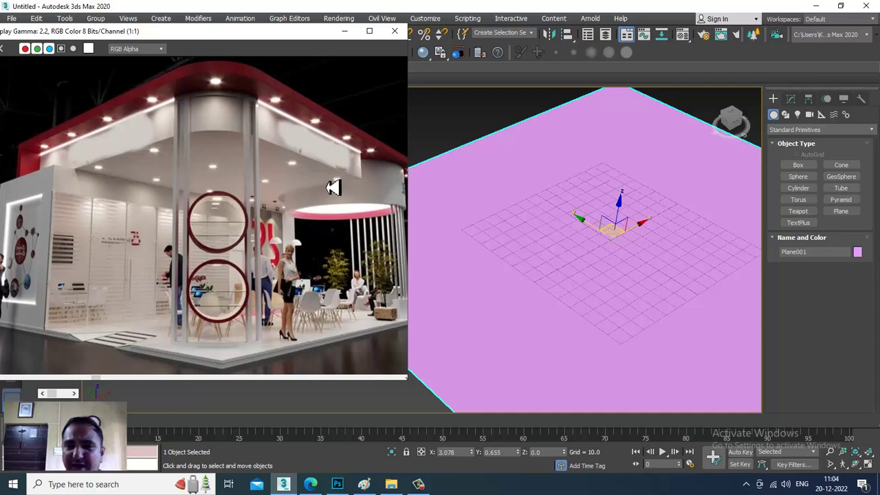
pyautogui.click(615, 210)
pyautogui.hotkey('alt', 'w')
pyautogui.click(421, 181)
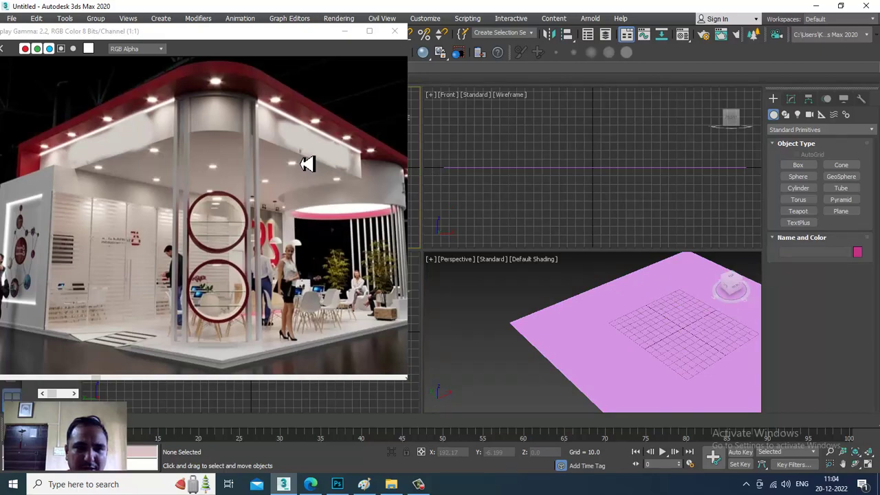
pyautogui.hotkey('alt', 'w')
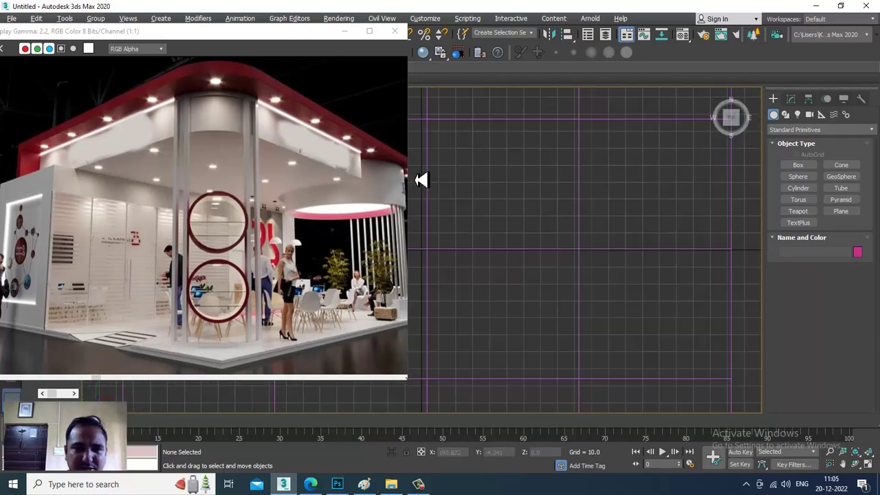
pyautogui.scroll(-8, 500, 186)
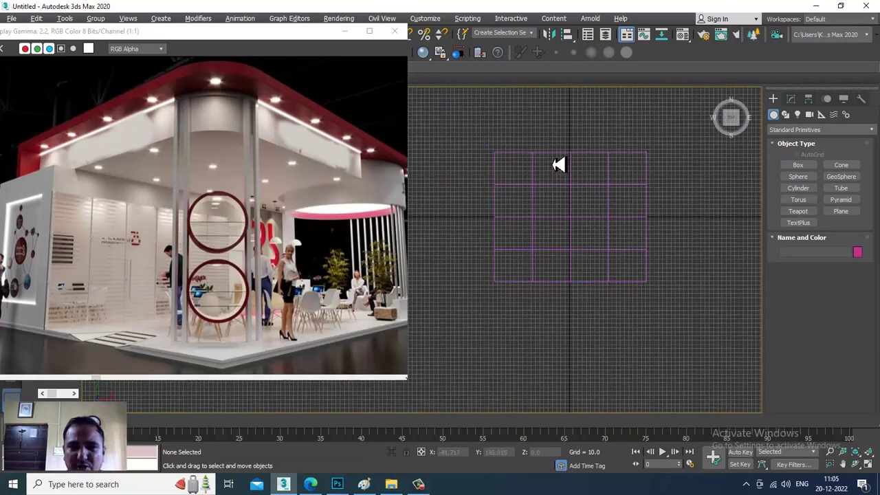
pyautogui.click(558, 165)
pyautogui.press('r')
pyautogui.moveTo(583, 222); pyautogui.dragTo(566, 215)
pyautogui.press('w')
# Step: Draw a rectangle spline about 389 by 450 units over the outline of the floor plane
pyautogui.click(791, 99)
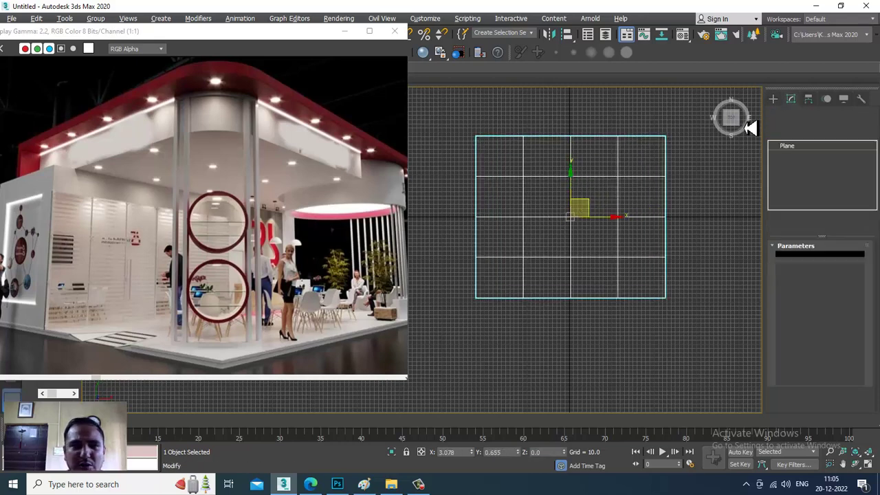
pyautogui.click(773, 99)
pyautogui.click(785, 114)
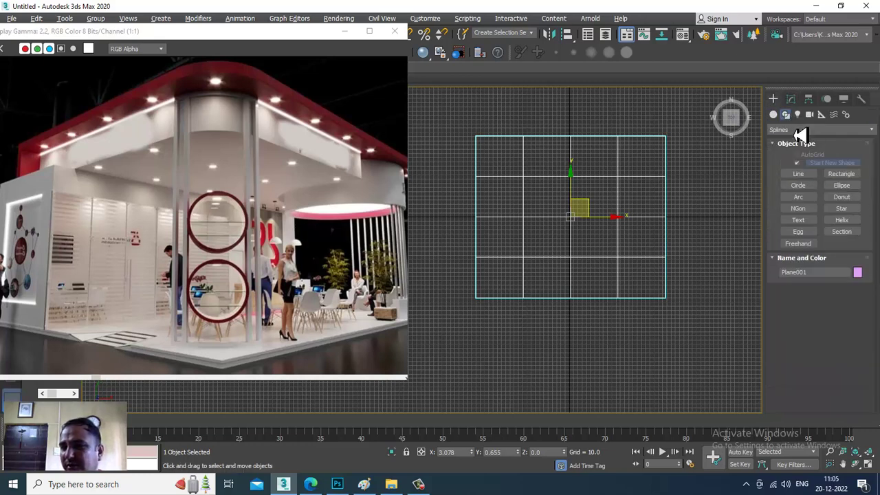
pyautogui.click(842, 173)
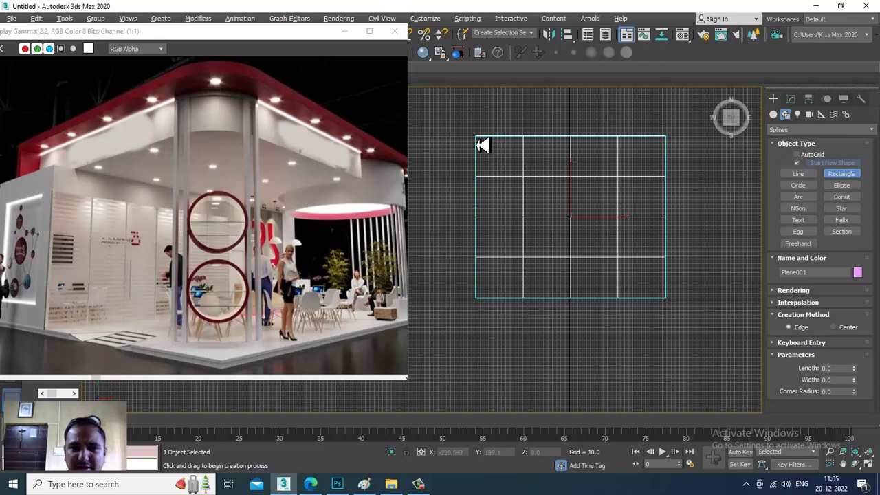
pyautogui.moveTo(477, 137); pyautogui.dragTo(671, 306)
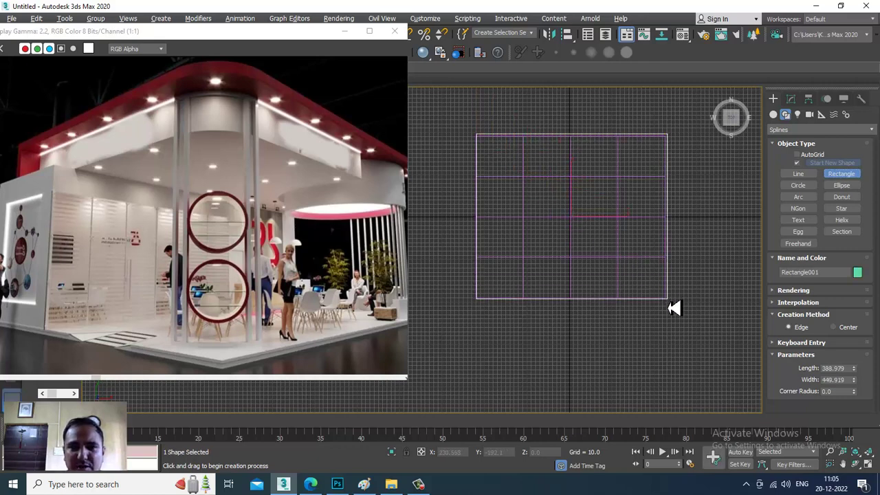
pyautogui.rightClick(666, 265)
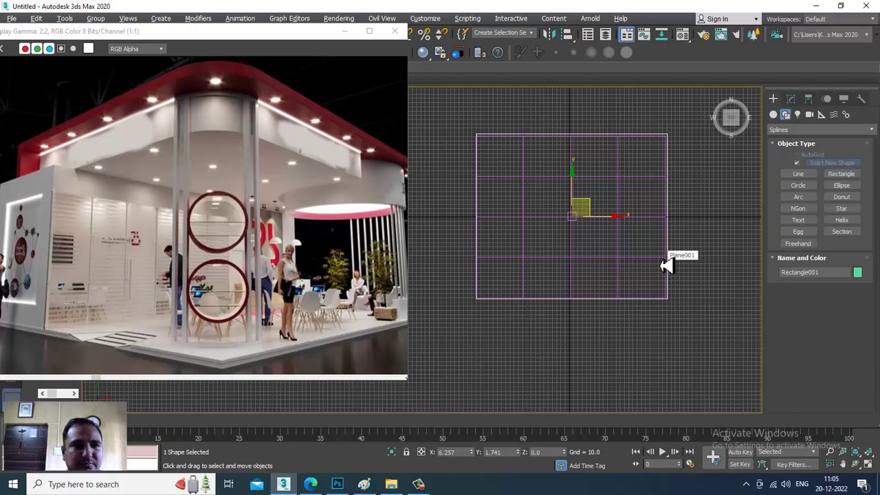
# Step: Convert the rectangle to an editable spline and enter vertex editing
pyautogui.scroll(3, 620, 228)
pyautogui.scroll(-2, 639, 227)
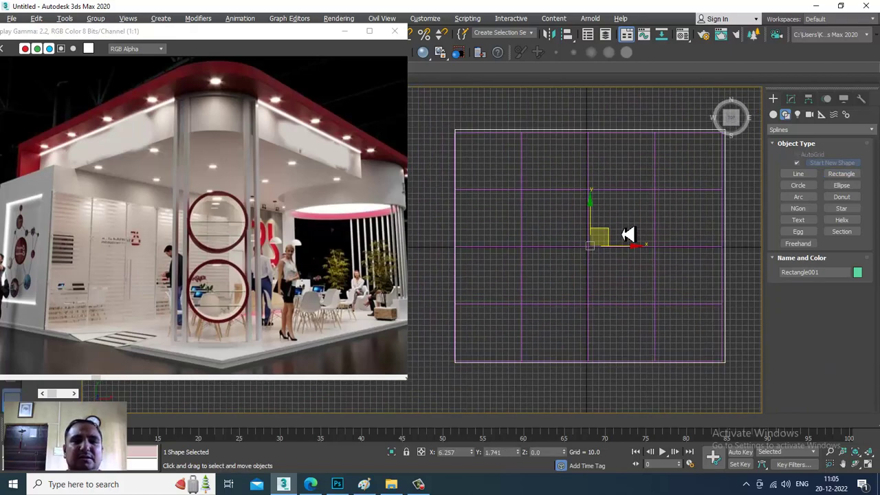
pyautogui.rightClick(557, 158)
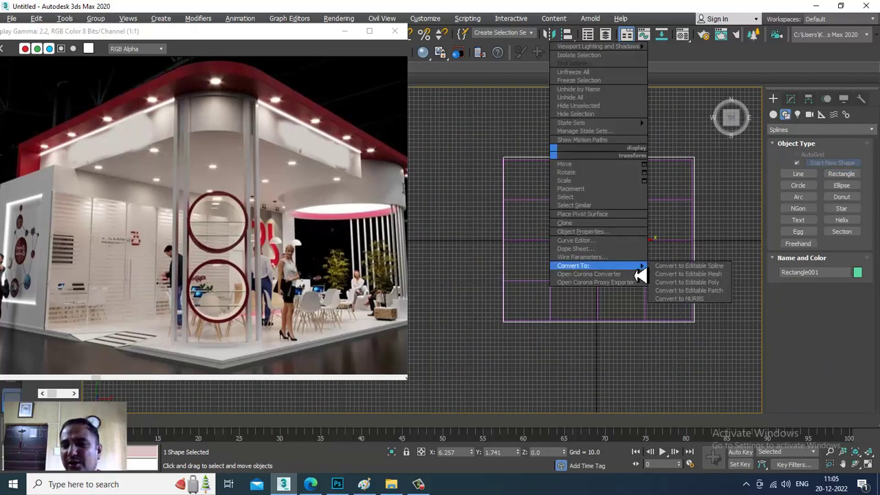
pyautogui.click(677, 270)
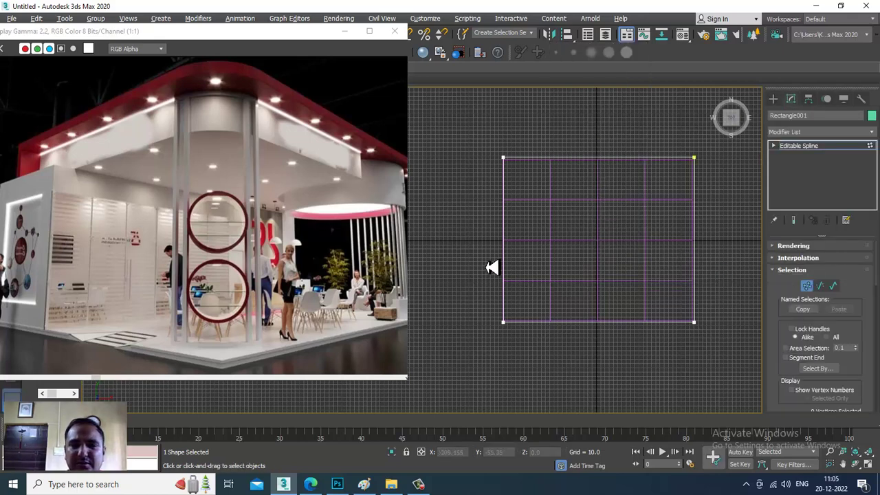
# Step: Fillet three corners of the rectangle spline together, leaving the upper-left corner in the Top view square
pyautogui.moveTo(493, 267); pyautogui.dragTo(801, 20)
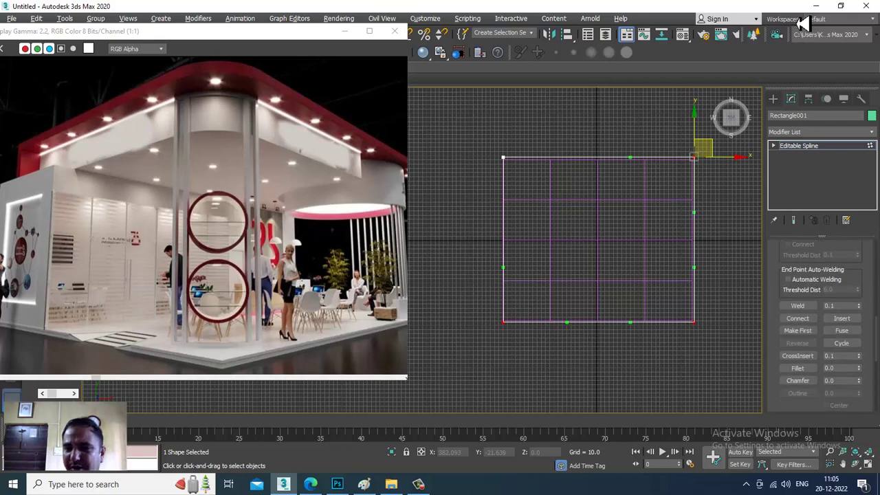
pyautogui.click(811, 368)
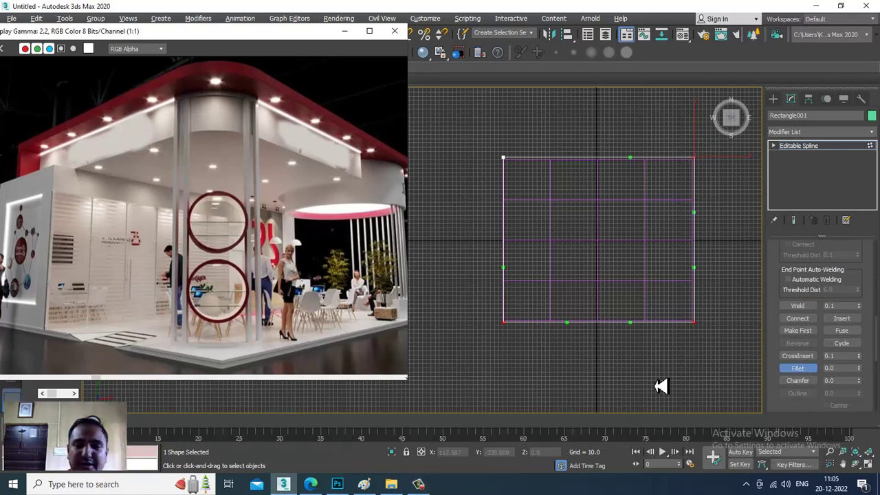
pyautogui.moveTo(696, 329); pyautogui.dragTo(701, 301)
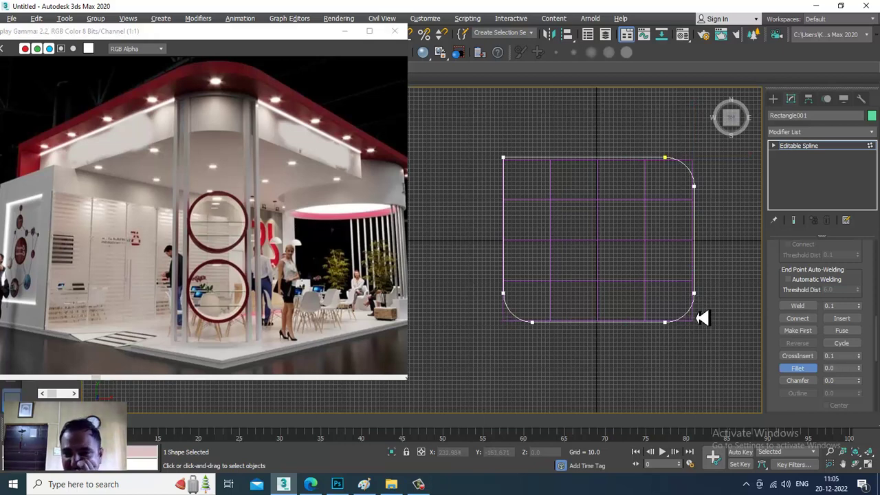
pyautogui.rightClick(664, 316)
# Step: Raise the whole rounded spline above the floor plane to a Z height of about 207 in the Perspective view
pyautogui.moveTo(706, 354); pyautogui.dragTo(694, 355, button='middle')
pyautogui.hotkey('alt', 'w')
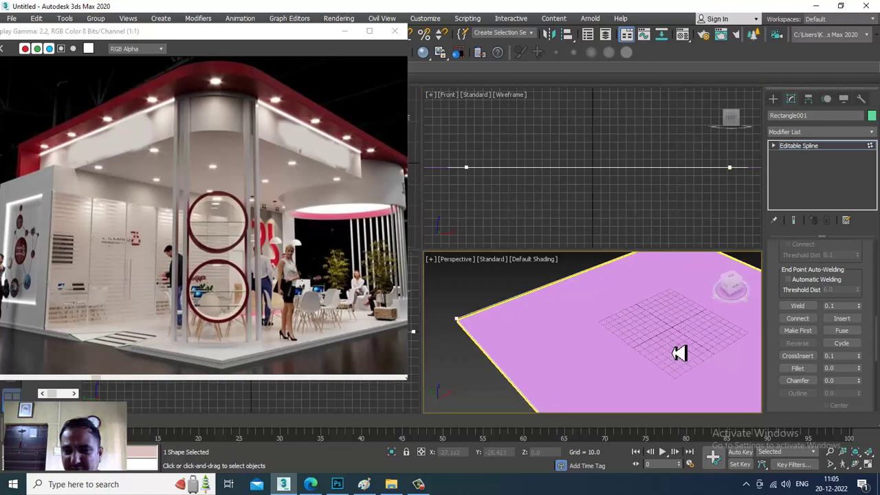
pyautogui.scroll(-5, 647, 330)
pyautogui.hotkey('alt', 'w')
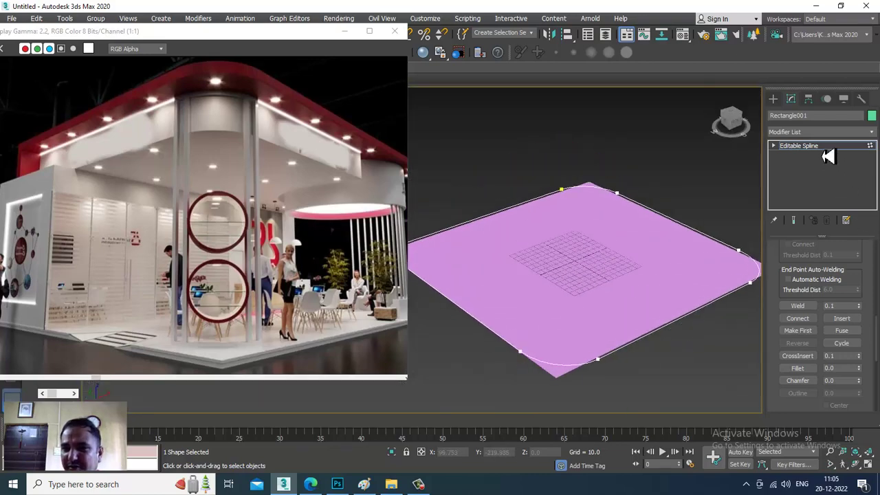
pyautogui.click(840, 145)
pyautogui.moveTo(584, 235); pyautogui.dragTo(611, 103)
pyautogui.scroll(-3, 606, 124)
pyautogui.keyDown('alt'); pyautogui.moveTo(605, 131); pyautogui.dragTo(596, 169, button='middle'); pyautogui.keyUp('alt')
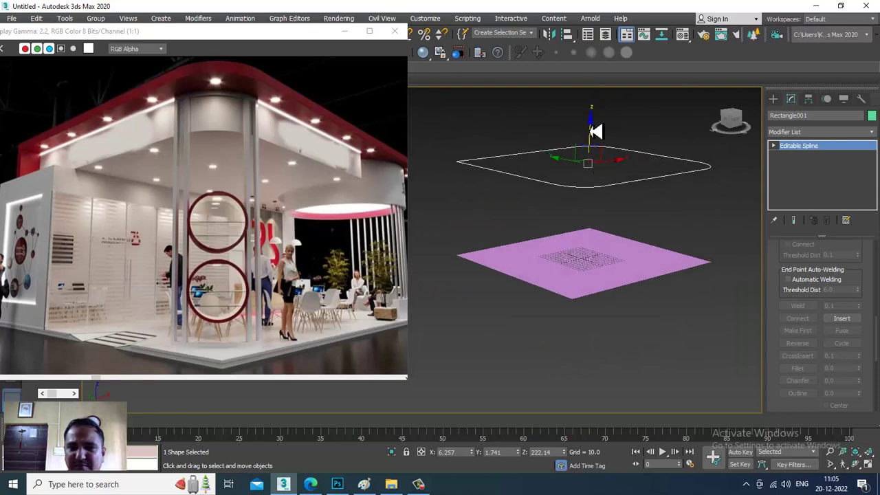
pyautogui.moveTo(591, 132); pyautogui.dragTo(592, 137)
# Step: Apply an Extrude modifier to the raised rounded spline with an amount of 7.5 to form the roof slab
pyautogui.click(816, 134)
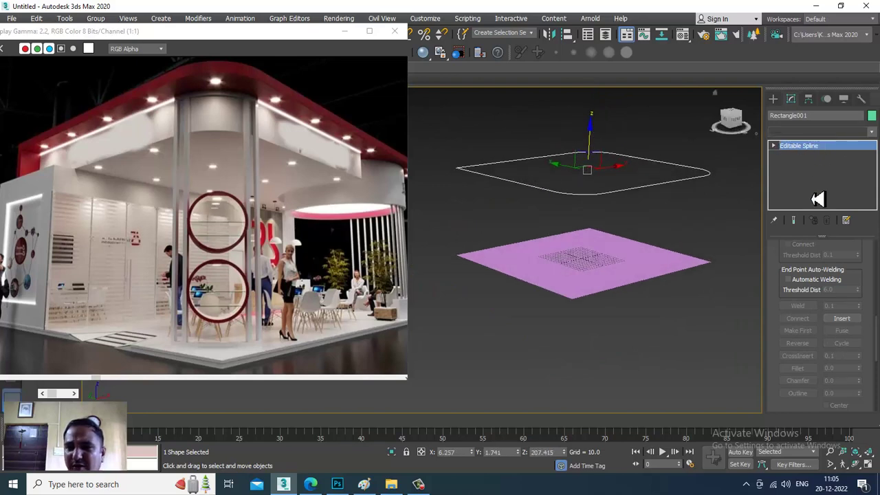
pyautogui.click(816, 131)
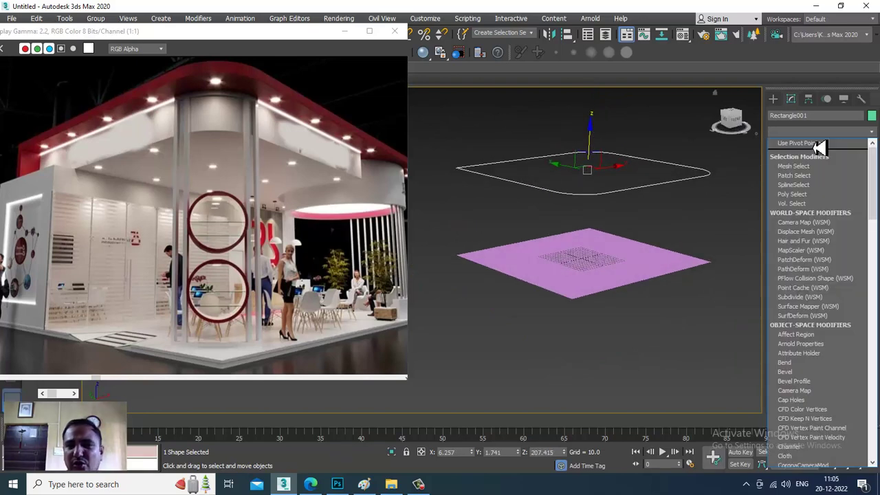
pyautogui.write('ex')
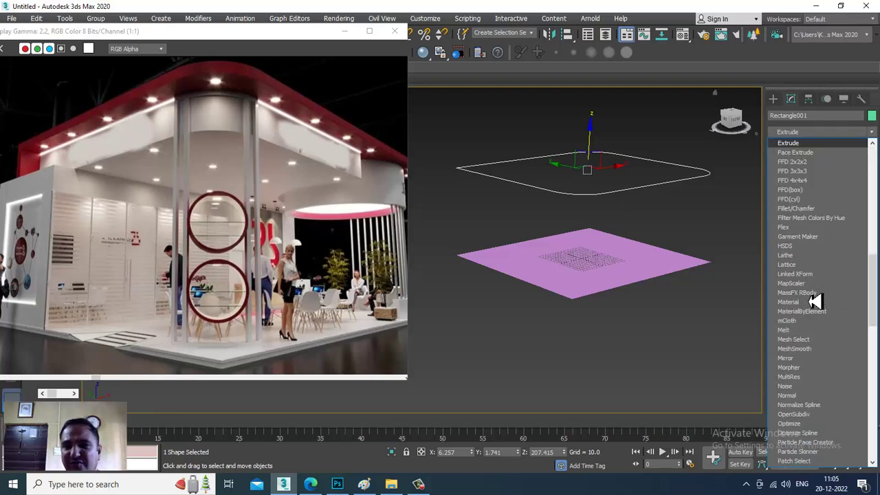
pyautogui.click(806, 142)
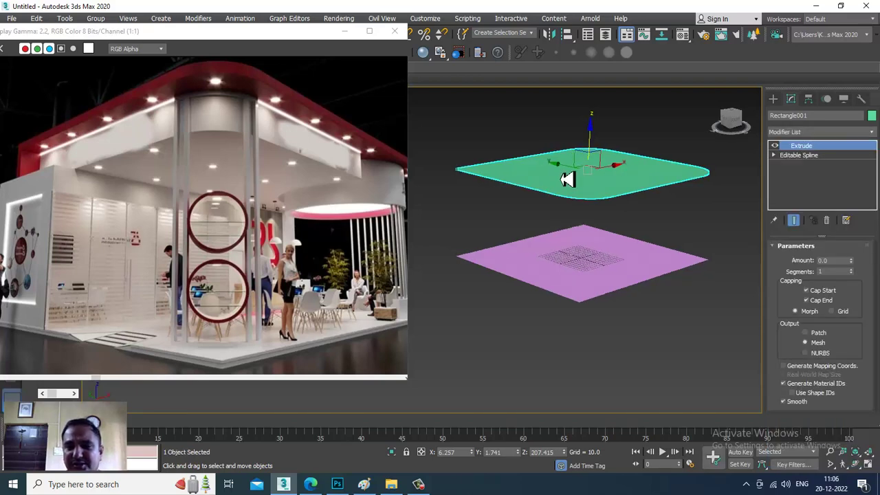
pyautogui.scroll(3, 562, 180)
pyautogui.moveTo(602, 206); pyautogui.dragTo(599, 229, button='middle')
pyautogui.moveTo(851, 266); pyautogui.dragTo(859, 261)
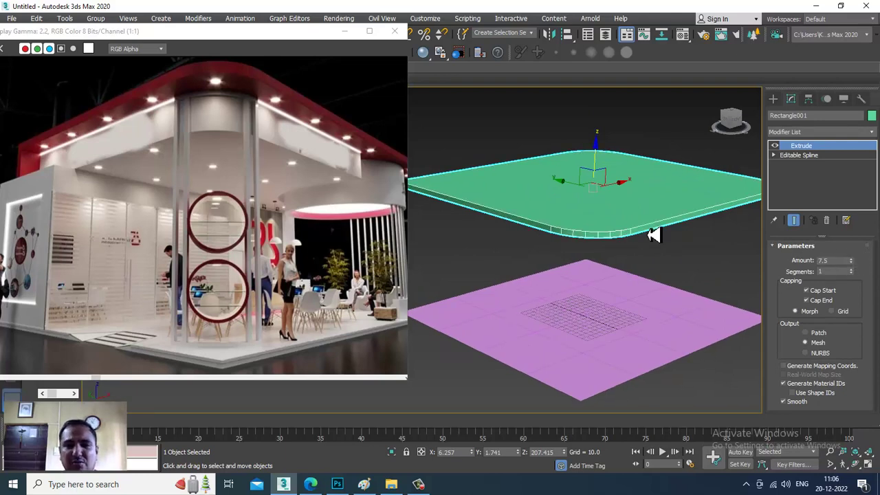
pyautogui.moveTo(653, 231)
pyautogui.keyDown('alt'); pyautogui.mouseDown(button='middle')
pyautogui.moveTo(656, 220)
pyautogui.moveTo(639, 273)
pyautogui.moveTo(644, 195)
pyautogui.moveTo(632, 197)
pyautogui.moveTo(641, 233)
pyautogui.mouseUp(button='middle'); pyautogui.keyUp('alt')
pyautogui.scroll(-3, 639, 273)
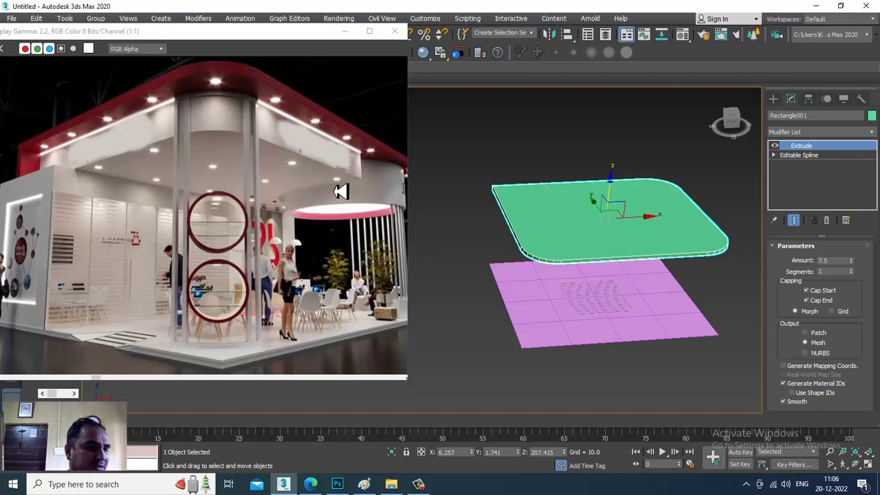
# Step: Open the reference image 3 from the exhibition folder to examine the stall's curved corner, and put it aside
pyautogui.click(12, 21)
pyautogui.click(69, 90)
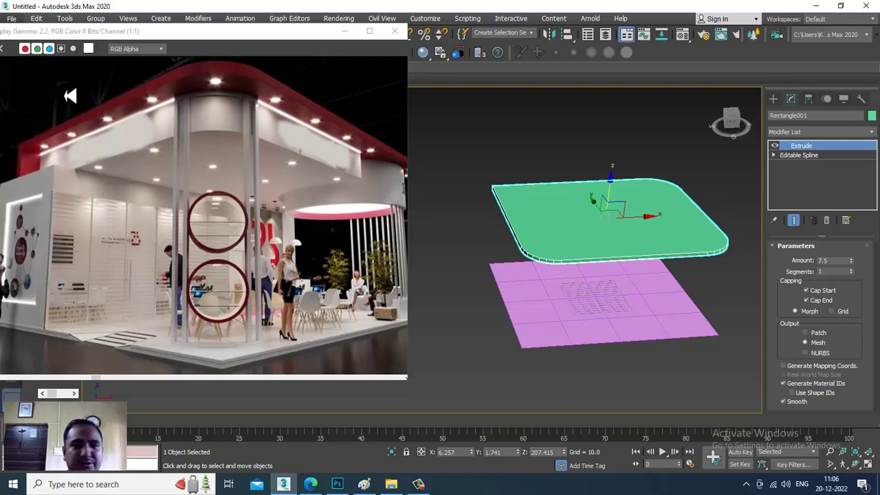
pyautogui.click(261, 107)
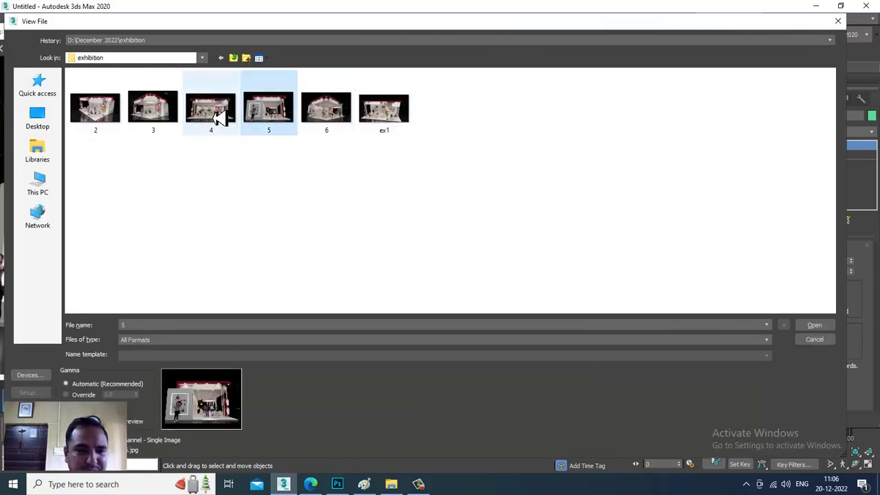
pyautogui.click(217, 117)
pyautogui.click(171, 117)
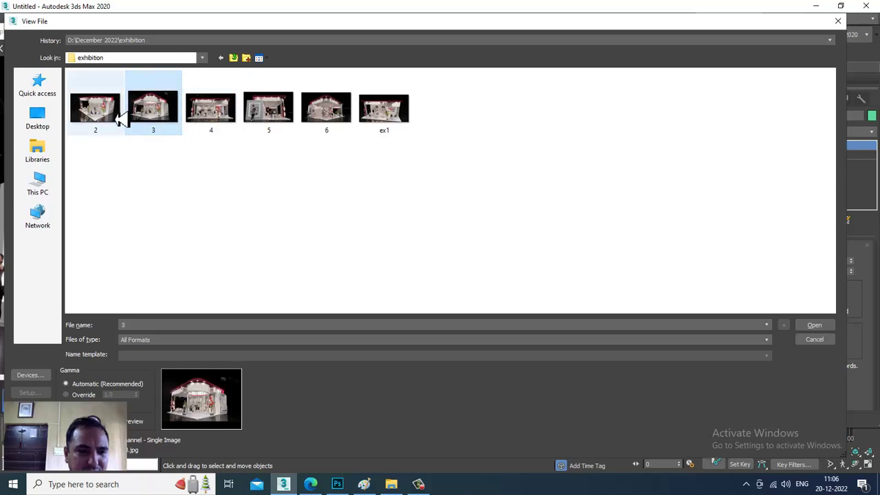
pyautogui.doubleClick(171, 114)
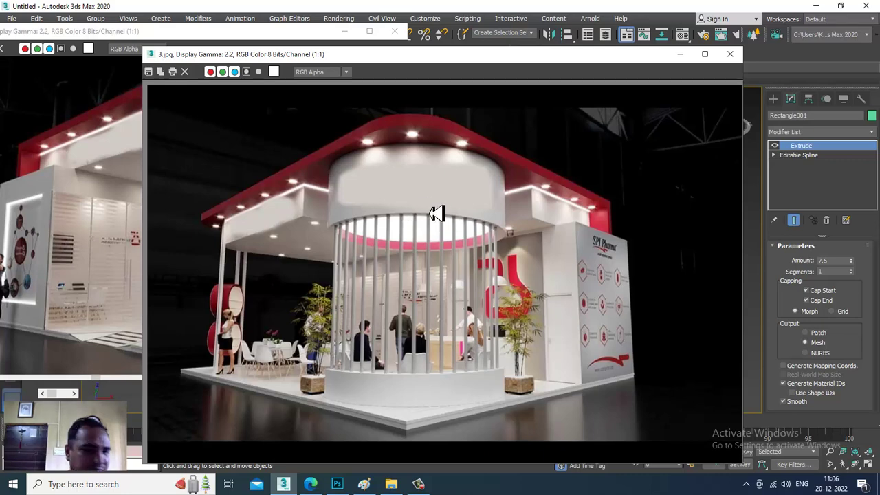
pyautogui.click(683, 58)
# Step: Draw a rectangle in the Top view, slightly inset from the floor plane's edges on all four sides
pyautogui.hotkey('alt', 'w')
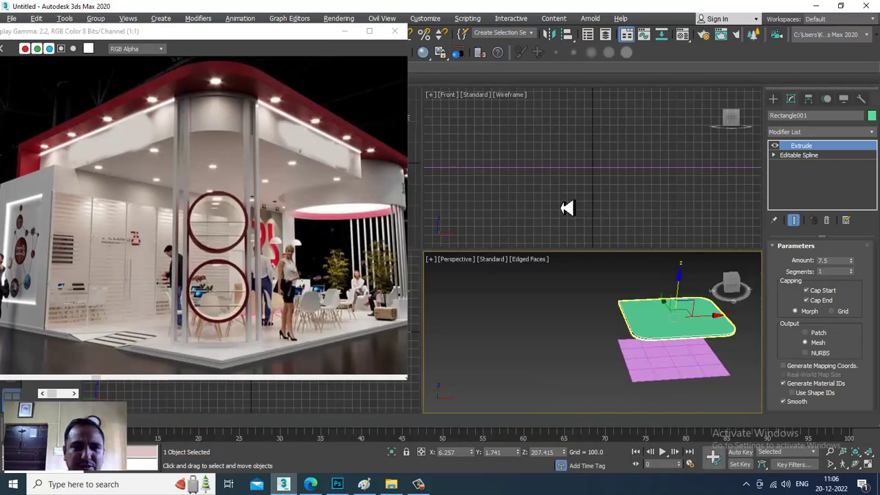
pyautogui.click(417, 182)
pyautogui.hotkey('alt', 'w')
pyautogui.moveTo(613, 202)
pyautogui.mouseDown(button='middle')
pyautogui.moveTo(629, 198)
pyautogui.moveTo(624, 193)
pyautogui.mouseUp(button='middle')
pyautogui.click(773, 99)
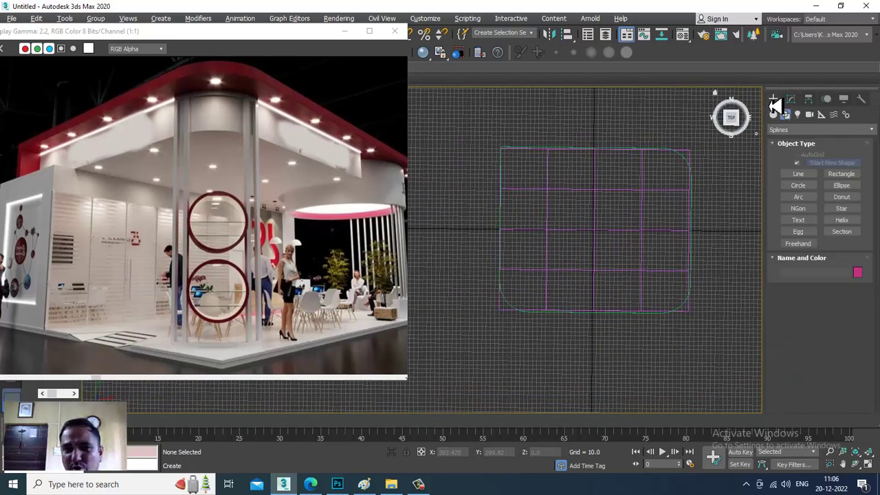
pyautogui.click(809, 187)
pyautogui.click(847, 176)
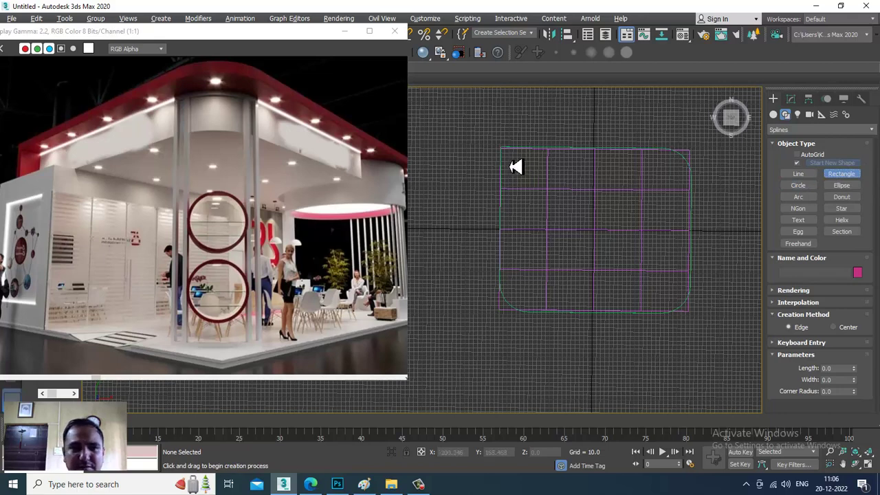
pyautogui.moveTo(512, 159); pyautogui.dragTo(678, 300)
pyautogui.rightClick(682, 281)
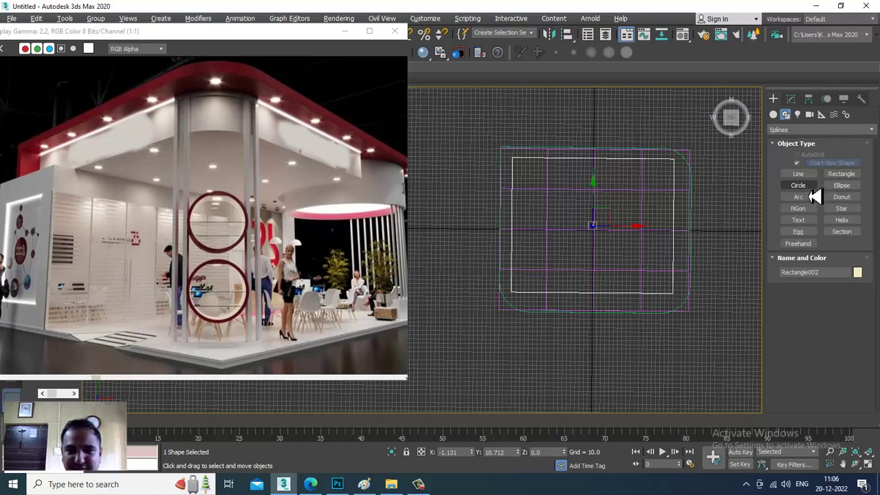
# Step: Draw a circle with a radius of about 60.5 over the inner rectangle's lower-right corner in the Top view
pyautogui.click(801, 186)
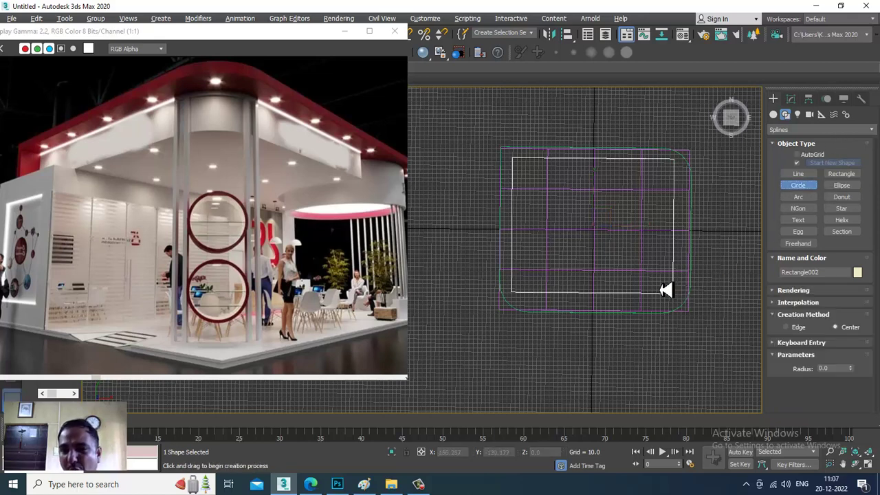
pyautogui.moveTo(657, 276); pyautogui.dragTo(676, 302)
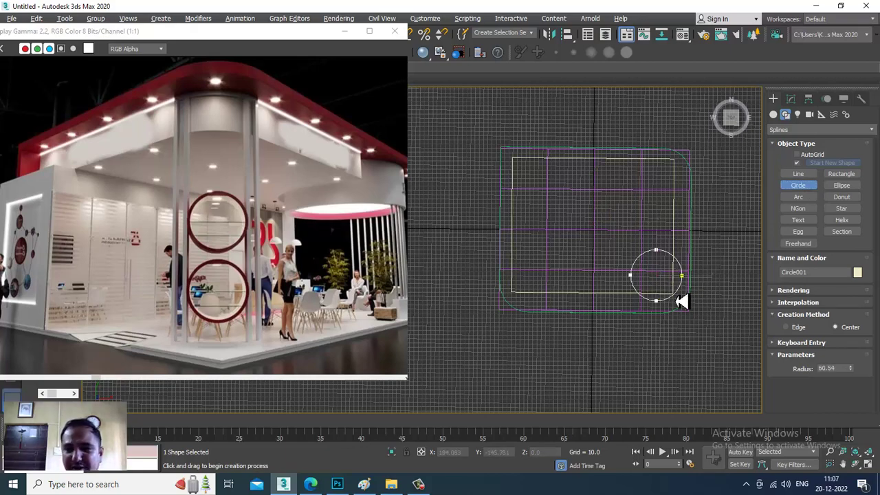
pyautogui.scroll(3, 681, 301)
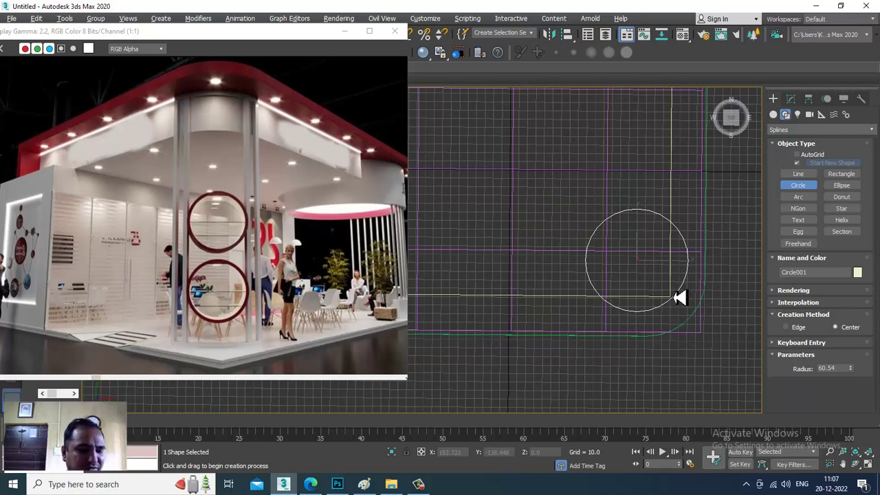
# Step: Scale the circle up slightly and position its centre at about X 149.9, Y -108.5
pyautogui.press('r')
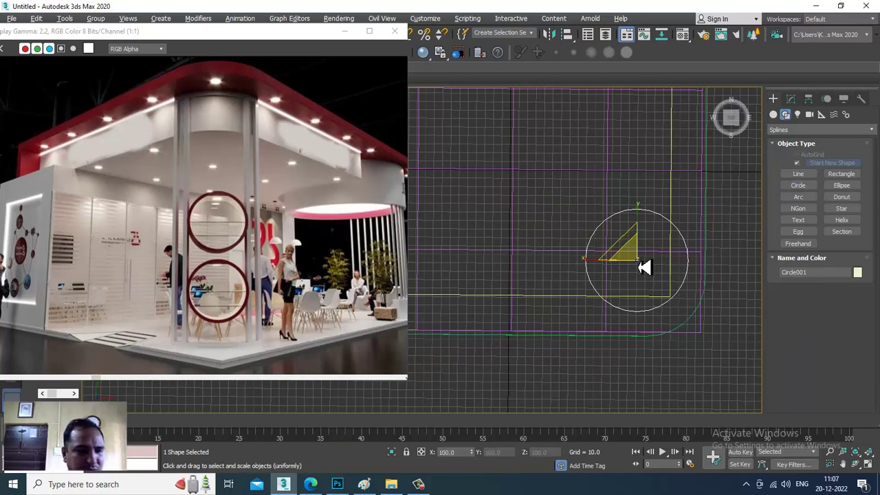
pyautogui.moveTo(643, 268)
pyautogui.mouseDown()
pyautogui.moveTo(636, 261)
pyautogui.moveTo(650, 269)
pyautogui.mouseUp()
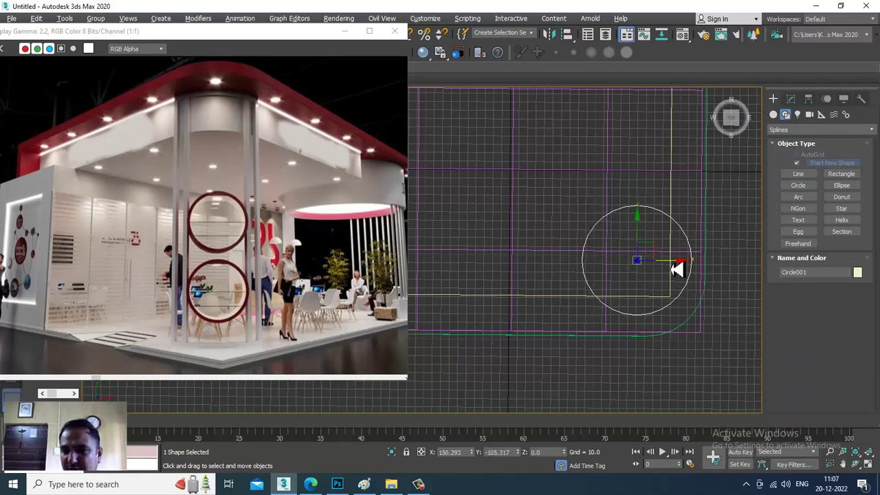
pyautogui.moveTo(677, 268); pyautogui.dragTo(674, 268)
pyautogui.moveTo(641, 242); pyautogui.dragTo(641, 245)
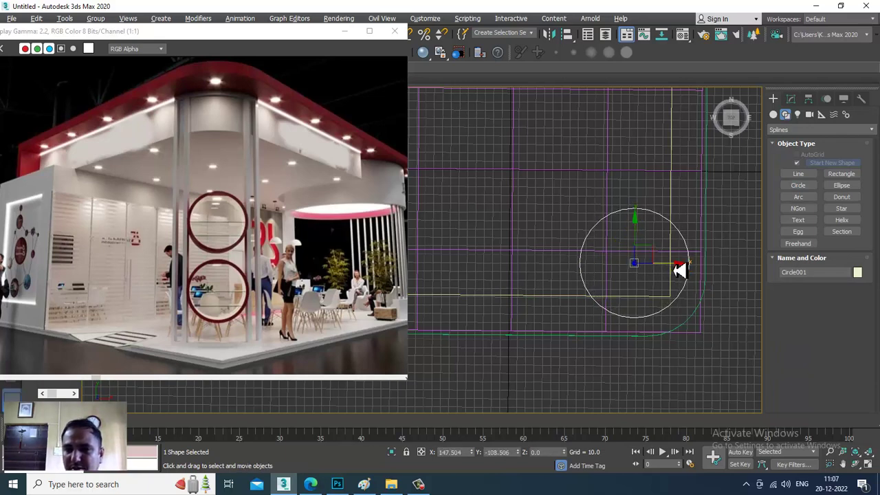
pyautogui.moveTo(680, 271); pyautogui.dragTo(683, 272)
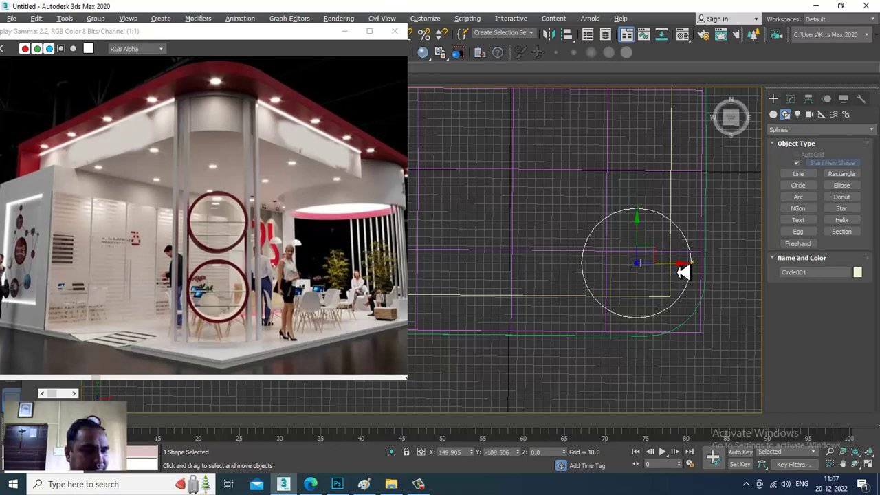
# Step: Raise the circle and the inner rectangle together above the floor plane to a Z height of about 41
pyautogui.hotkey('alt', 'w')
pyautogui.moveTo(695, 336); pyautogui.dragTo(663, 329, button='middle')
pyautogui.hotkey('alt', 'w')
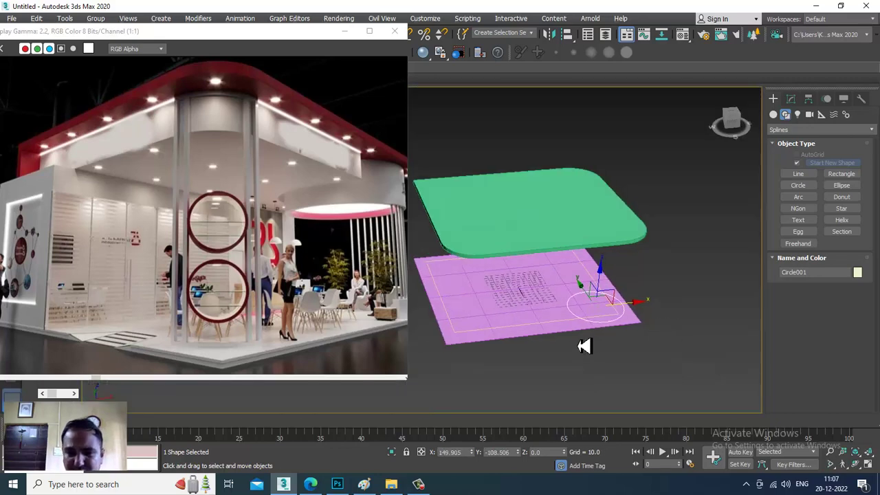
pyautogui.keyDown('ctrl'); pyautogui.click(572, 329); pyautogui.keyUp('ctrl')
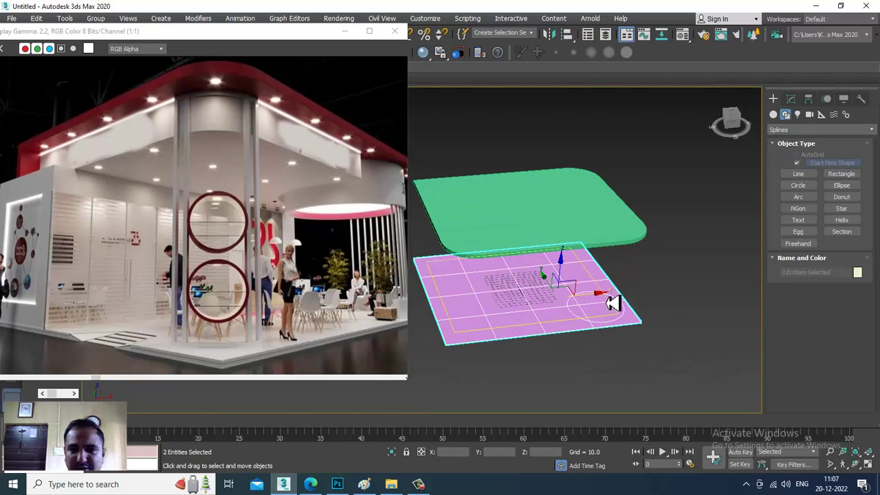
pyautogui.keyDown('alt'); pyautogui.click(517, 339); pyautogui.keyUp('alt')
pyautogui.moveTo(599, 280); pyautogui.dragTo(600, 273)
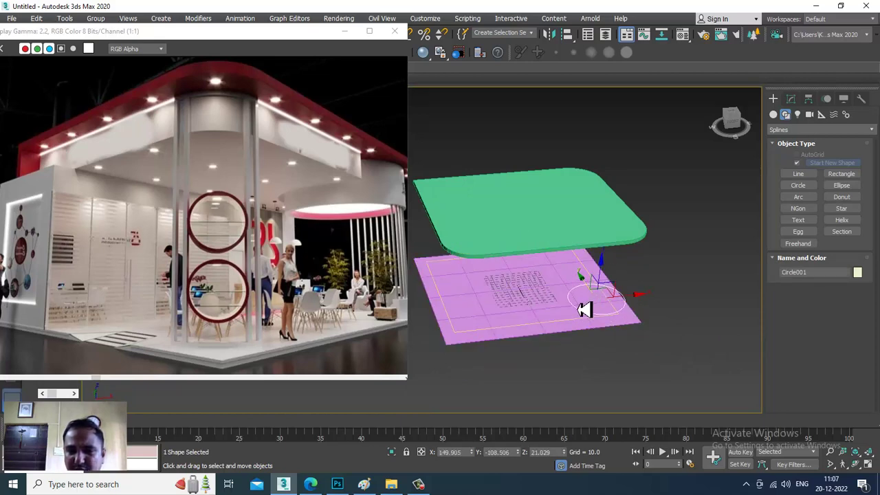
pyautogui.keyDown('ctrl'); pyautogui.click(542, 328); pyautogui.keyUp('ctrl')
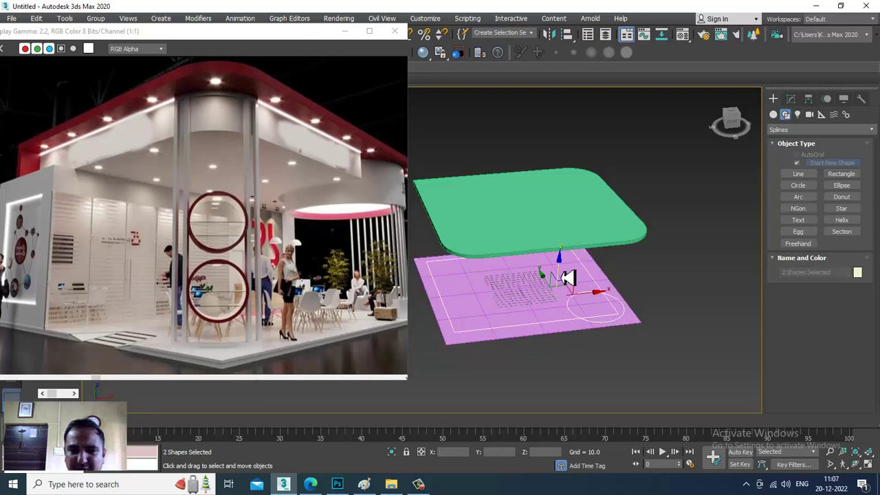
pyautogui.moveTo(561, 277); pyautogui.dragTo(562, 256)
# Step: Convert the raised circle and inner rectangle to editable splines
pyautogui.keyDown('alt'); pyautogui.moveTo(583, 283); pyautogui.dragTo(609, 288, button='middle'); pyautogui.keyUp('alt')
pyautogui.rightClick(609, 281)
pyautogui.moveTo(668, 389)
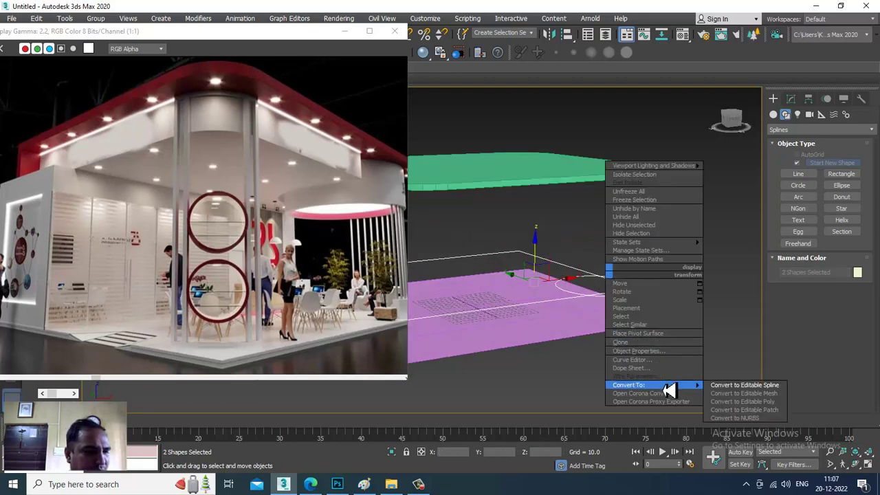
pyautogui.click(755, 386)
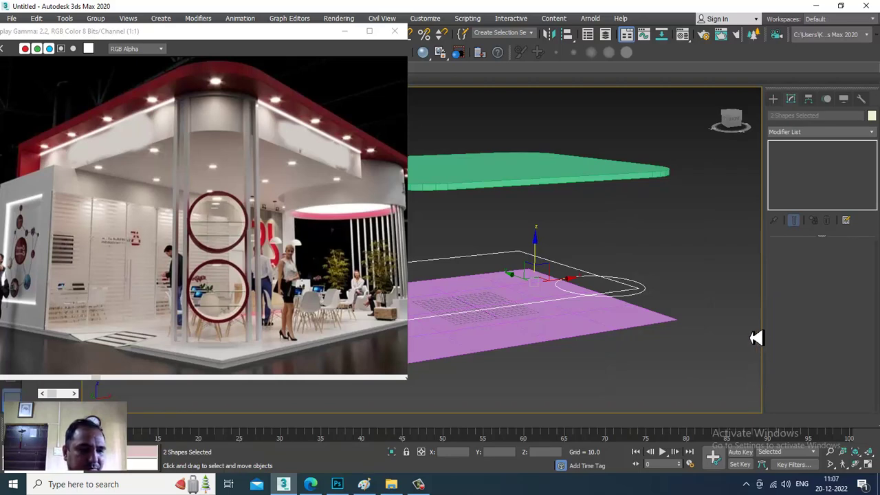
# Step: Attach the inner rectangle to the circle so both form one editable spline object
pyautogui.click(655, 304)
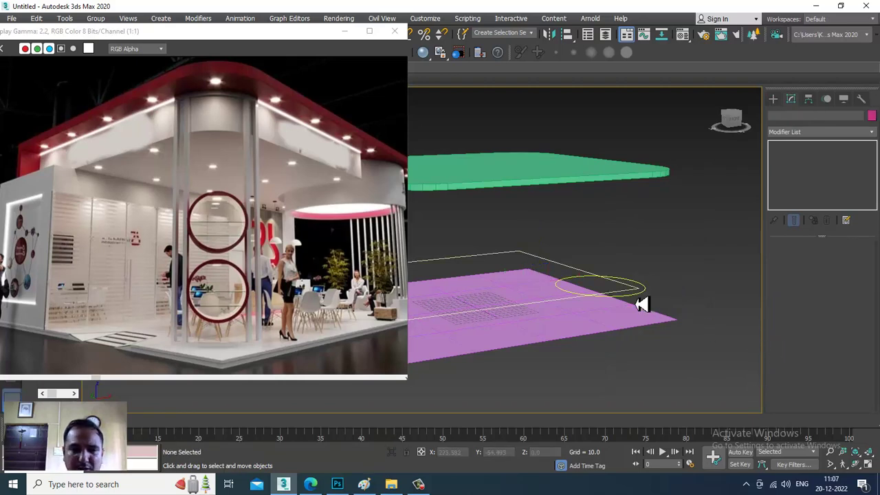
pyautogui.click(641, 303)
pyautogui.keyDown('alt'); pyautogui.moveTo(687, 277); pyautogui.dragTo(673, 303, button='middle'); pyautogui.keyUp('alt')
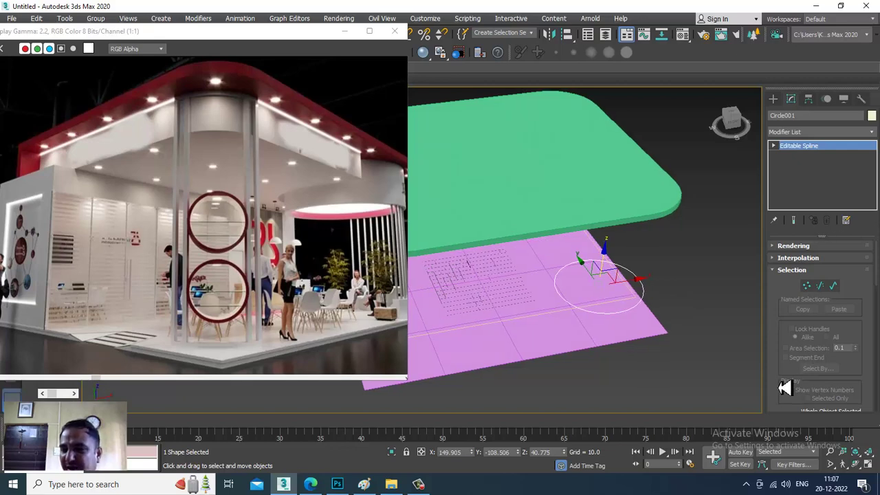
pyautogui.scroll(-5, 785, 387)
pyautogui.click(797, 336)
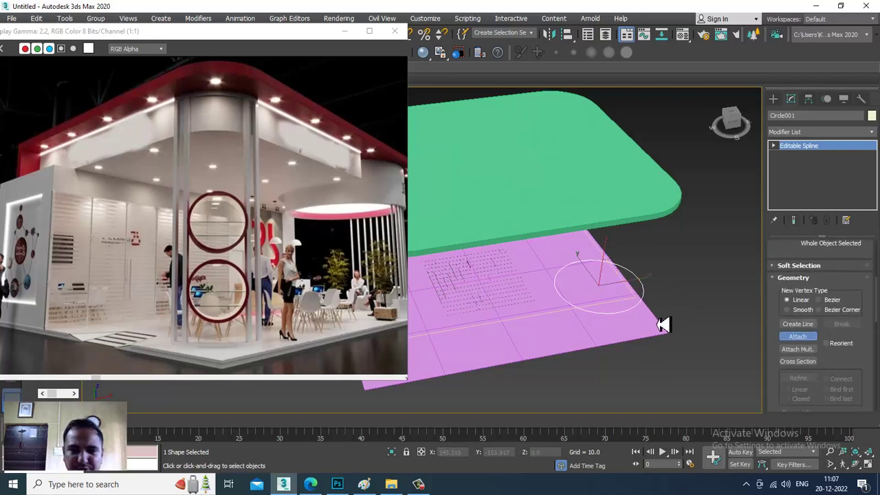
pyautogui.click(616, 312)
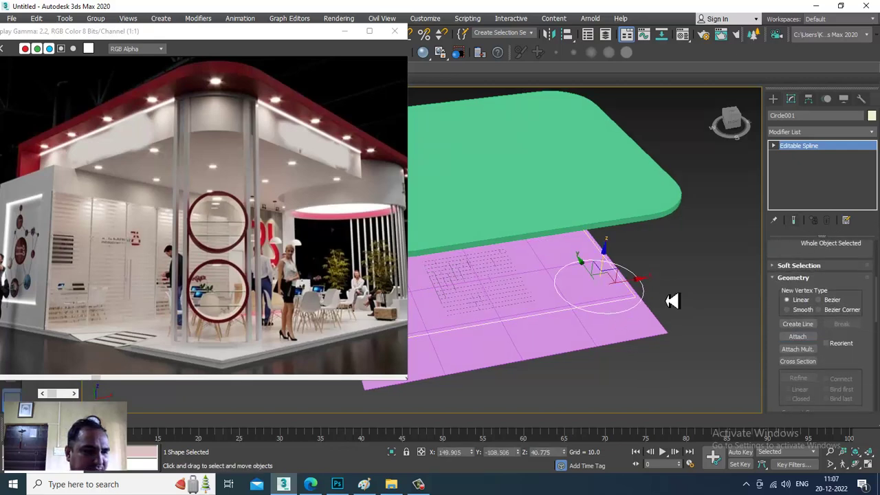
pyautogui.keyDown('alt'); pyautogui.moveTo(668, 298); pyautogui.dragTo(676, 281, button='middle'); pyautogui.keyUp('alt')
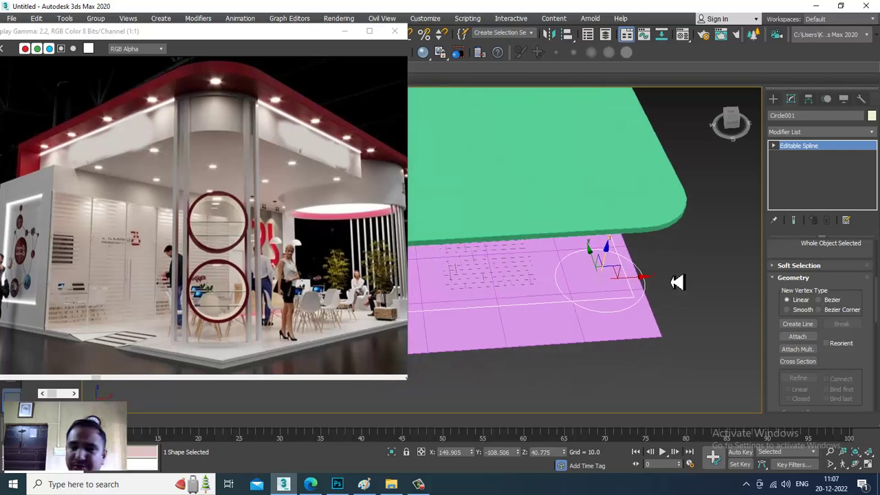
# Step: Enter spline-level editing of the combined shape and select its rectangular spline
pyautogui.click(774, 146)
pyautogui.click(794, 175)
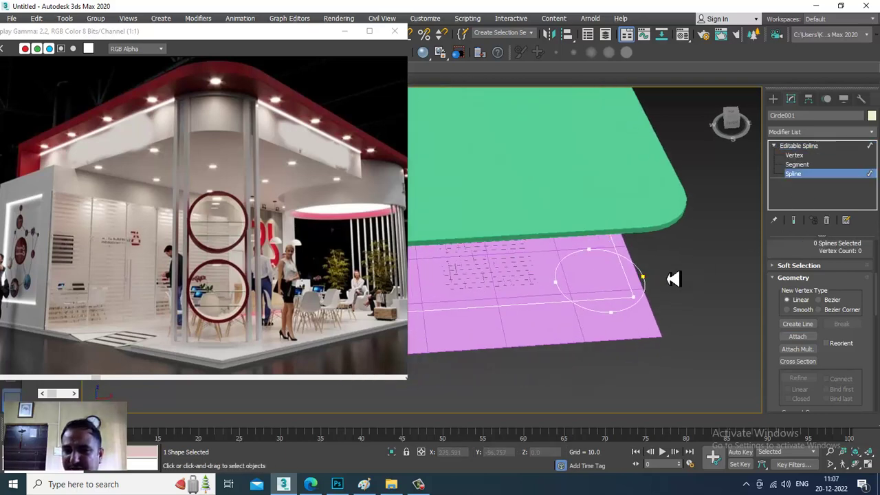
pyautogui.click(622, 307)
pyautogui.scroll(-4, 780, 357)
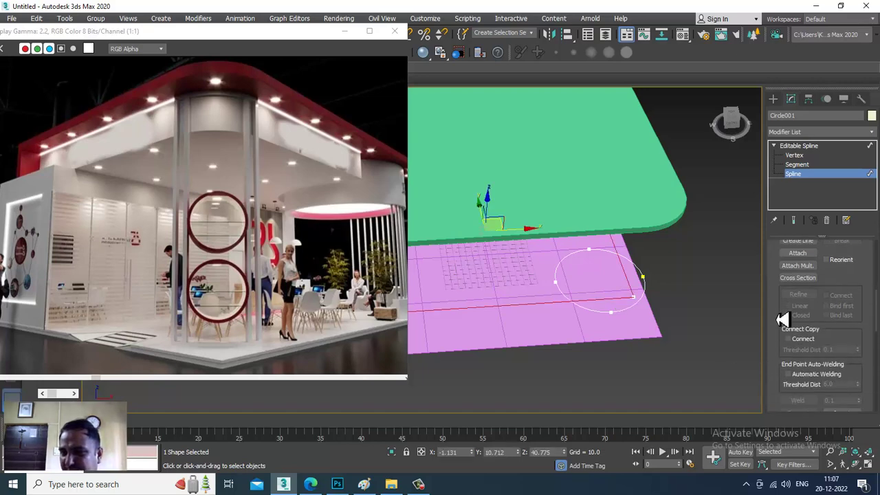
# Step: Try a Boolean union of the rectangular spline with the circle
pyautogui.click(796, 386)
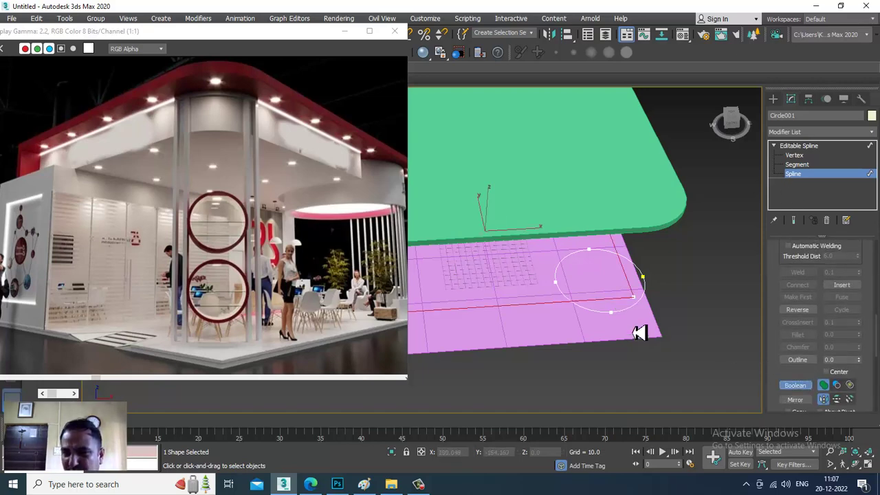
pyautogui.click(633, 317)
pyautogui.hotkey('ctrl', 'z')
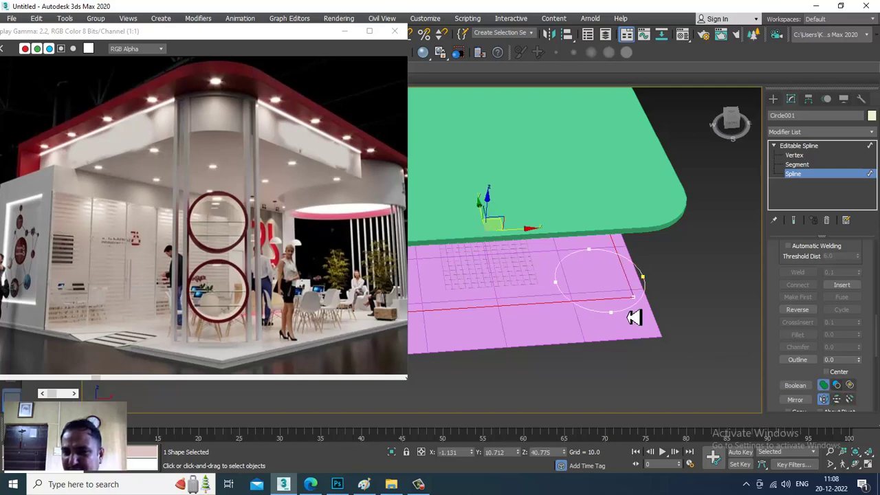
# Step: Subtract the circle from the rectangular spline with a Boolean subtraction and leave spline-level editing
pyautogui.click(795, 385)
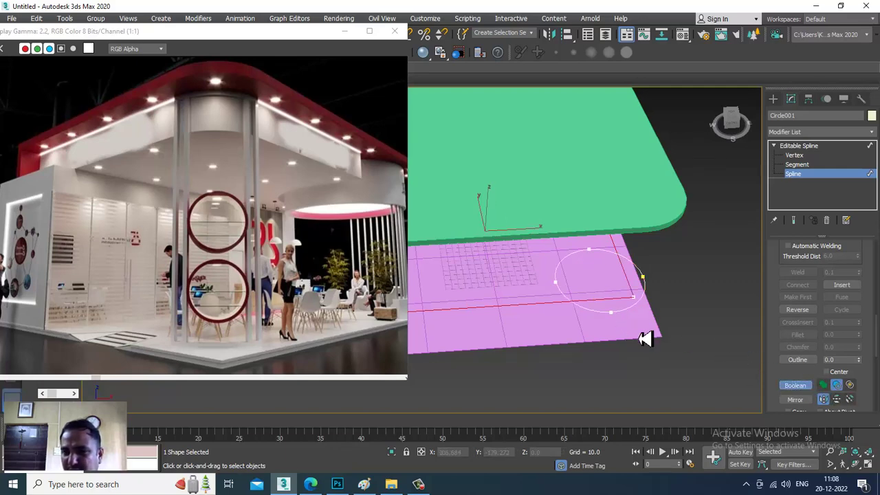
pyautogui.click(626, 320)
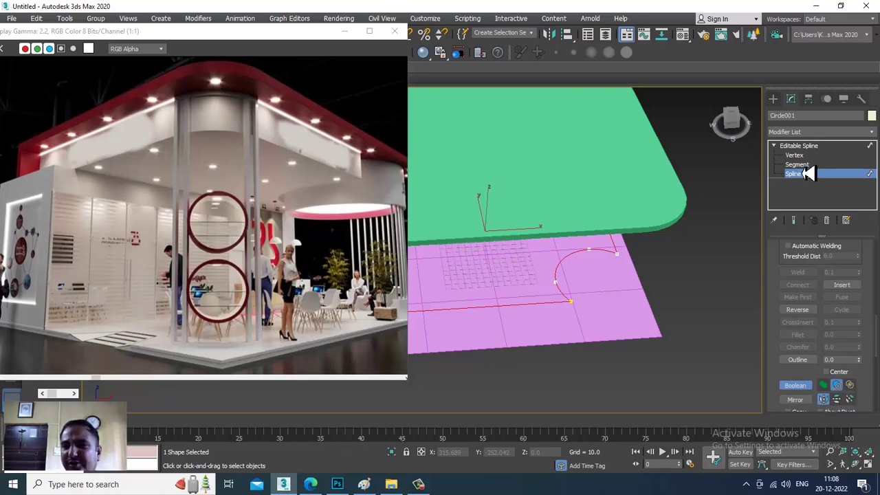
pyautogui.click(818, 146)
# Step: Shift the reference image aside and enter vertex-level editing of the fascia outline in the top view
pyautogui.scroll(1, 490, 219)
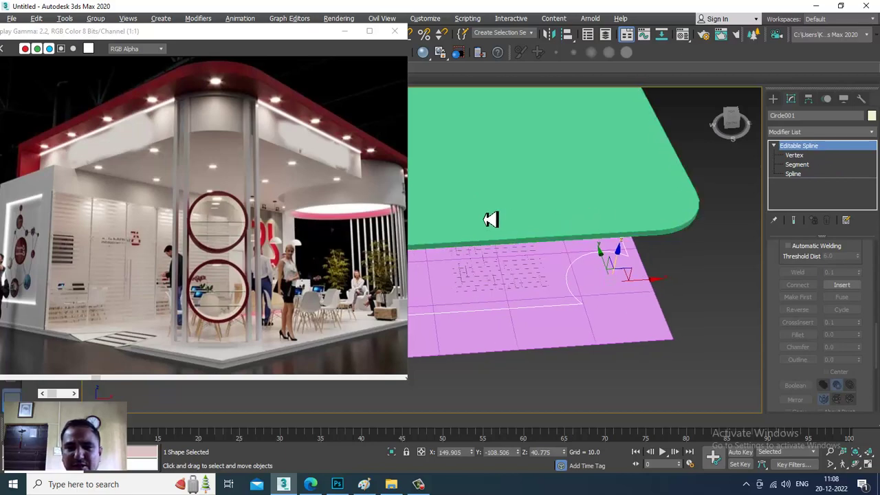
pyautogui.hotkey('alt', 'w')
pyautogui.moveTo(292, 34); pyautogui.dragTo(254, 40)
pyautogui.rightClick(393, 190)
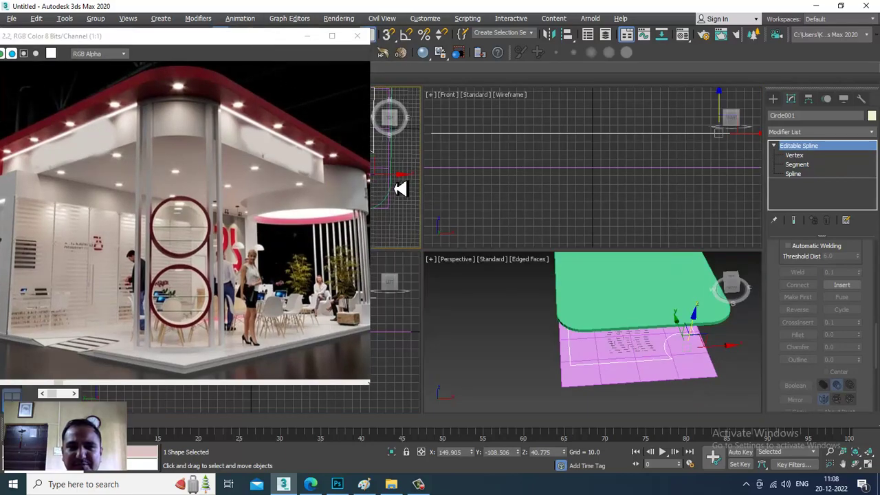
pyautogui.hotkey('alt', 'w')
pyautogui.scroll(-3, 454, 192)
pyautogui.moveTo(465, 193); pyautogui.dragTo(629, 211, button='middle')
pyautogui.scroll(2, 639, 251)
pyautogui.moveTo(640, 251); pyautogui.dragTo(613, 216, button='middle')
pyautogui.press('1')
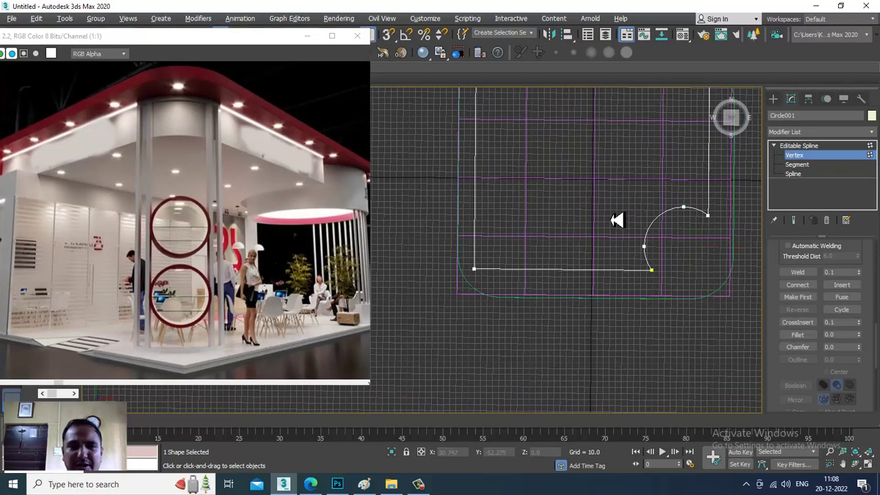
# Step: Fillet the outline's front-left corner to follow the slab's rounded corner, and leave vertex-level editing
pyautogui.moveTo(628, 278); pyautogui.dragTo(613, 260, button='middle')
pyautogui.moveTo(526, 269); pyautogui.dragTo(540, 264, button='middle')
pyautogui.moveTo(474, 235); pyautogui.dragTo(500, 265)
pyautogui.moveTo(504, 246); pyautogui.dragTo(518, 256, button='middle')
pyautogui.click(803, 337)
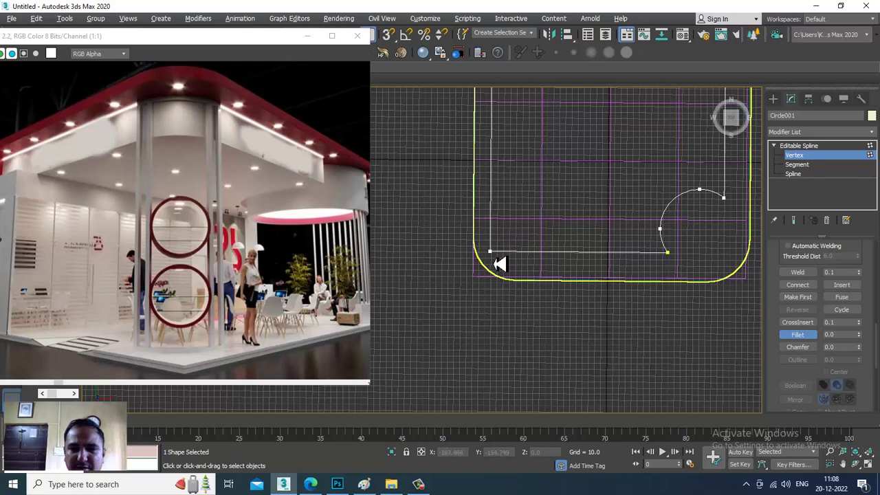
pyautogui.moveTo(495, 260); pyautogui.dragTo(511, 288)
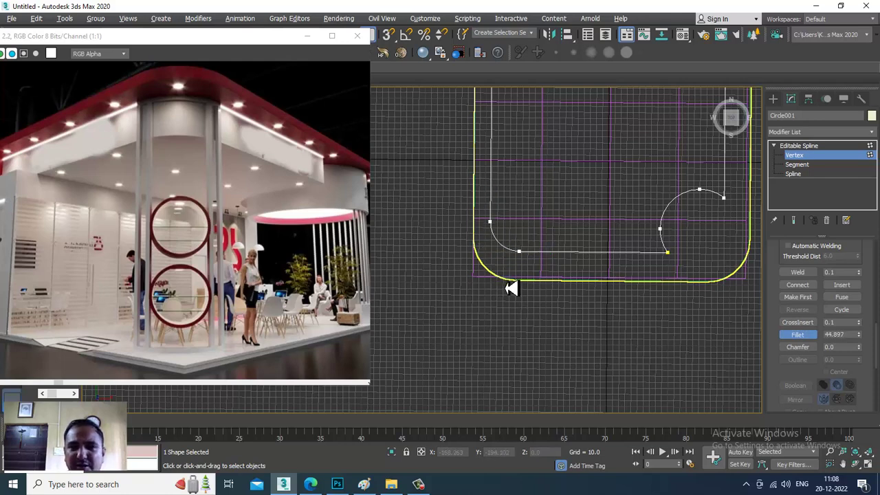
pyautogui.moveTo(510, 290)
pyautogui.mouseDown()
pyautogui.moveTo(505, 280)
pyautogui.moveTo(513, 285)
pyautogui.mouseUp()
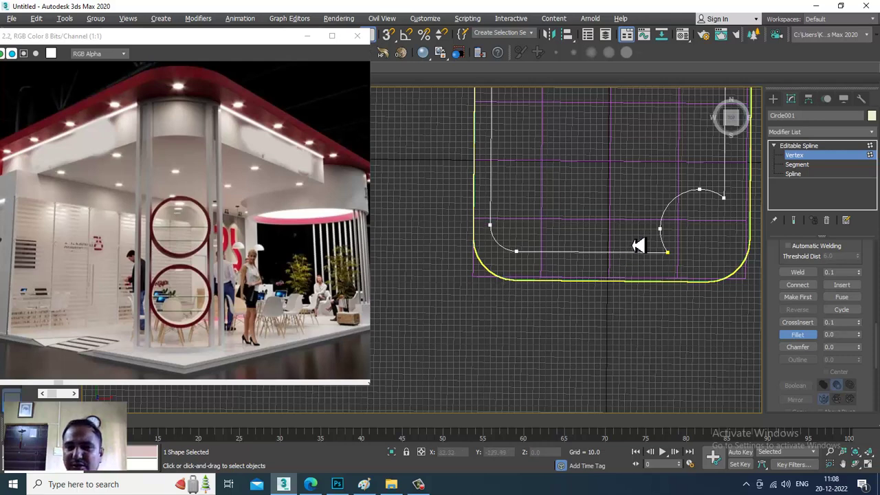
pyautogui.moveTo(681, 234); pyautogui.dragTo(655, 247, button='middle')
pyautogui.rightClick(660, 238)
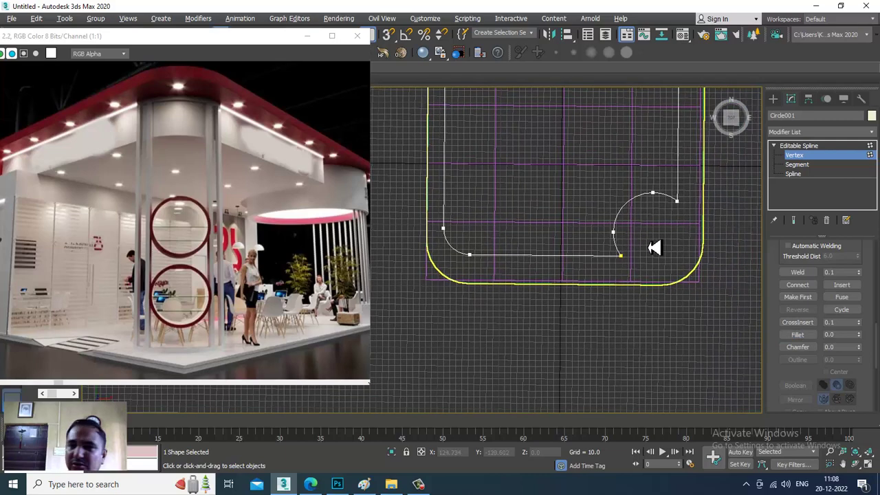
pyautogui.click(818, 146)
# Step: Draw a circle of about 62 radius centred in the outline's curved cutout, and nudge it slightly toward the stall's front
pyautogui.scroll(-4, 583, 197)
pyautogui.scroll(2, 568, 226)
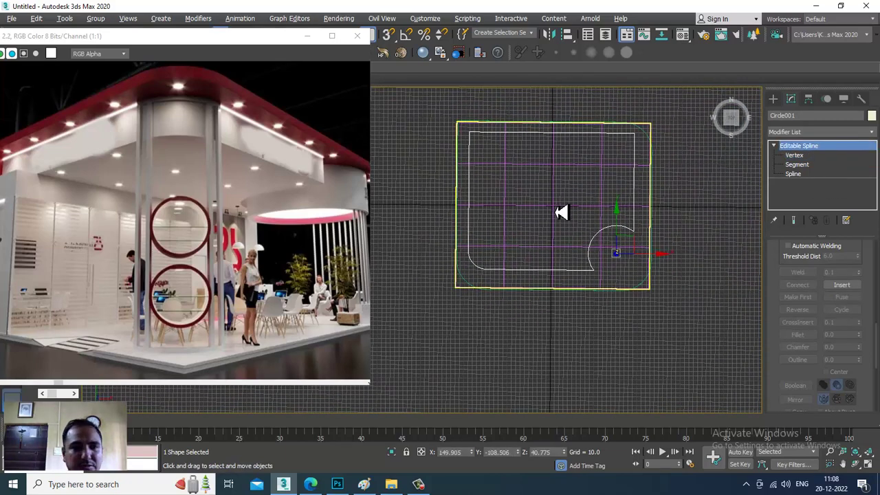
pyautogui.scroll(4, 558, 192)
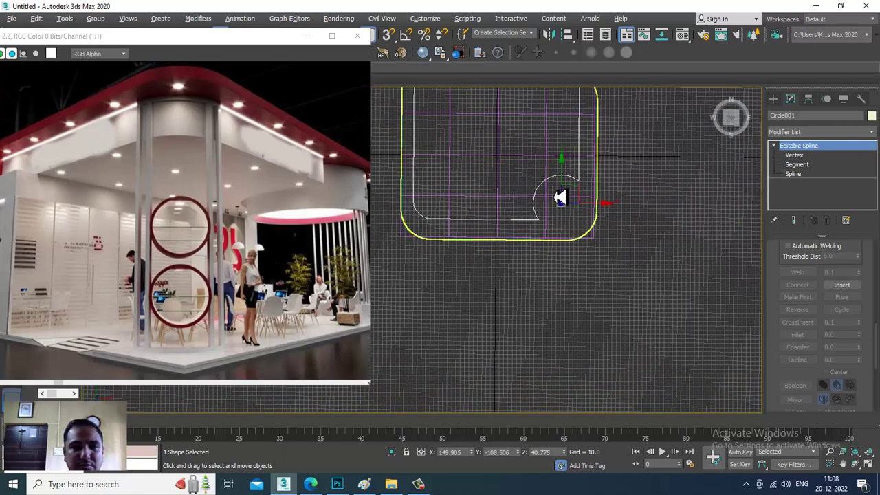
pyautogui.moveTo(646, 197); pyautogui.dragTo(653, 202, button='middle')
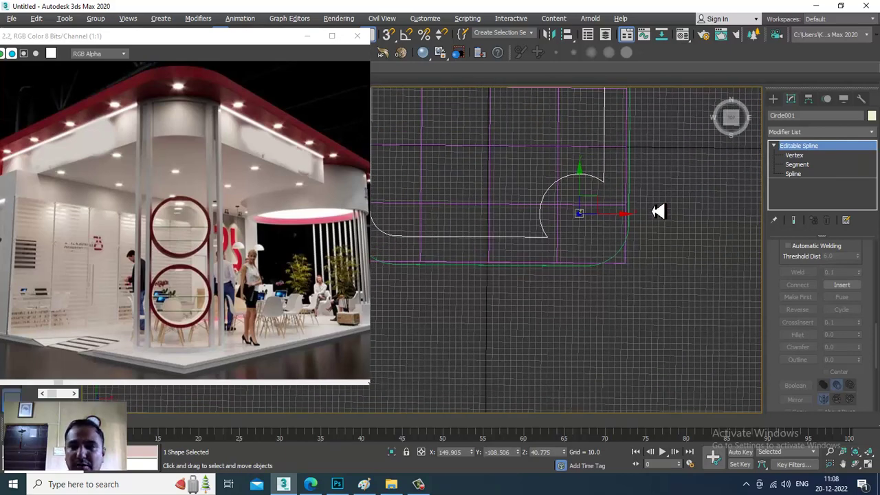
pyautogui.click(774, 102)
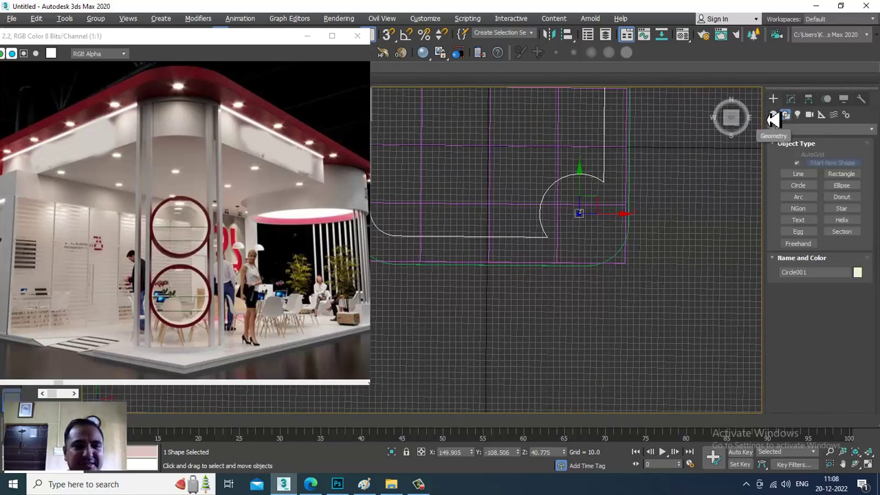
pyautogui.click(799, 187)
pyautogui.scroll(2, 625, 227)
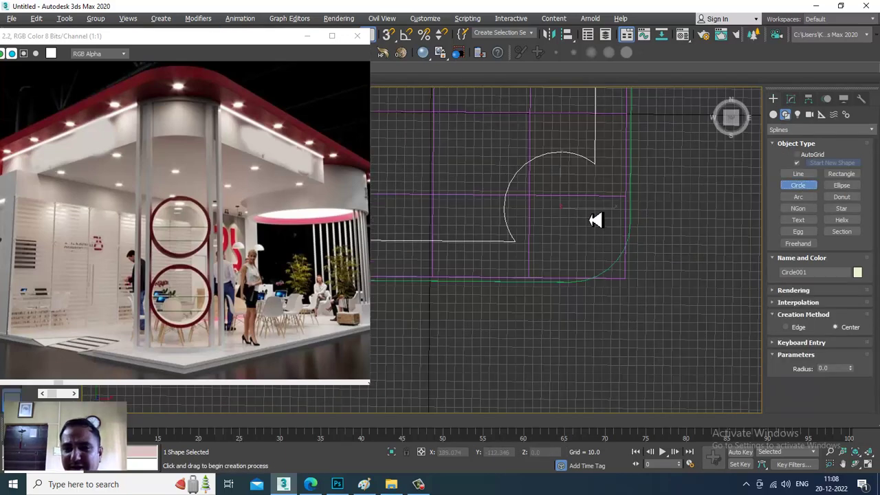
pyautogui.moveTo(563, 209); pyautogui.dragTo(600, 260)
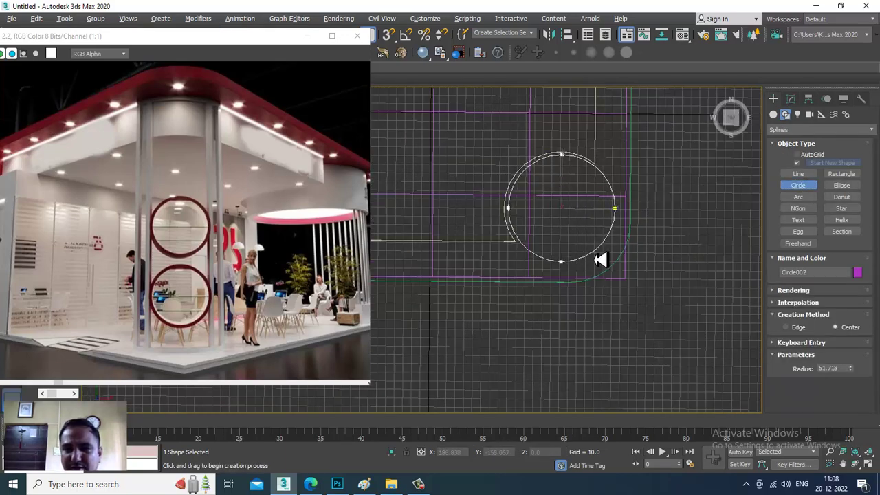
pyautogui.rightClick(581, 208)
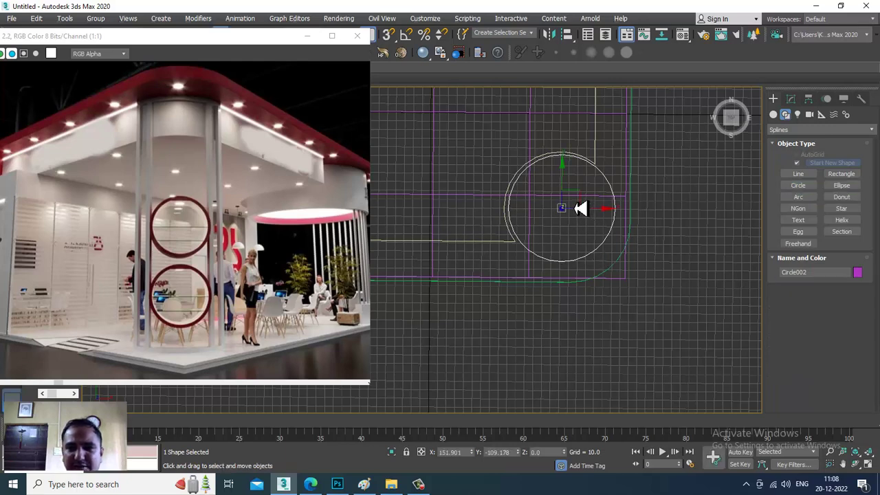
pyautogui.moveTo(570, 193); pyautogui.dragTo(572, 196)
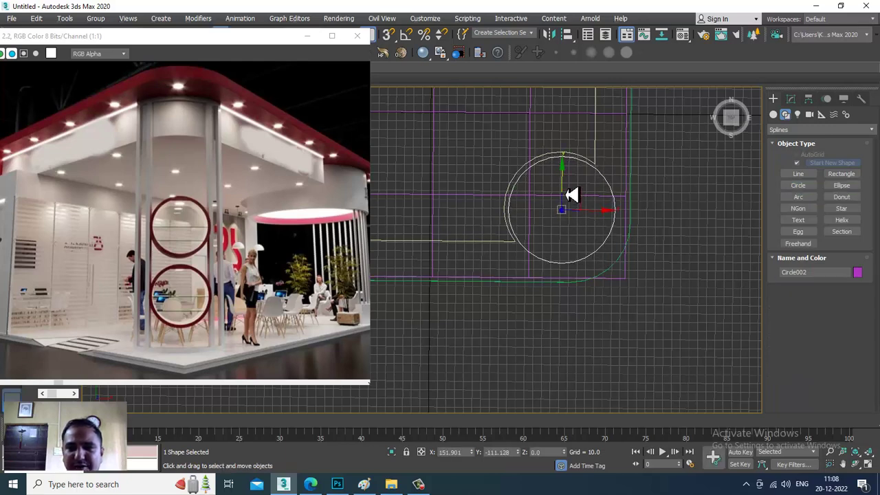
# Step: Select the fascia outline and extrude it by 44.5
pyautogui.hotkey('alt', 'w')
pyautogui.hotkey('alt', 'w')
pyautogui.keyDown('alt'); pyautogui.moveTo(681, 337); pyautogui.dragTo(614, 304, button='middle'); pyautogui.keyUp('alt')
pyautogui.click(614, 306)
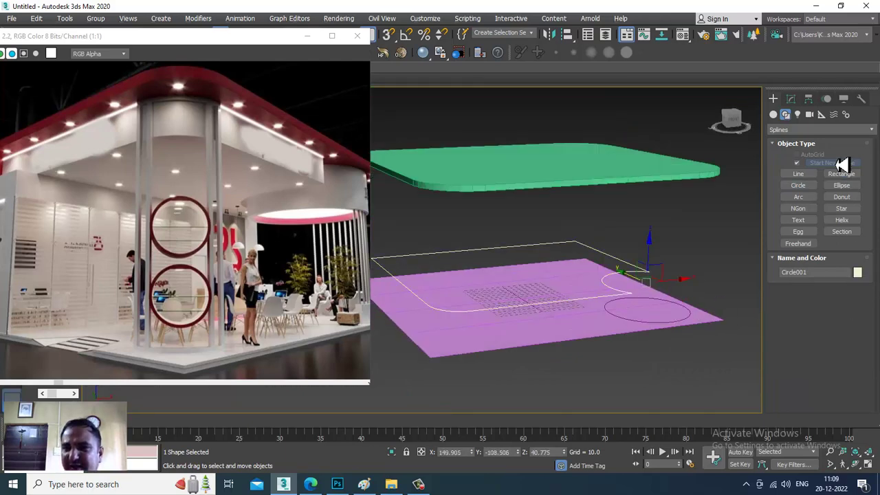
pyautogui.click(791, 98)
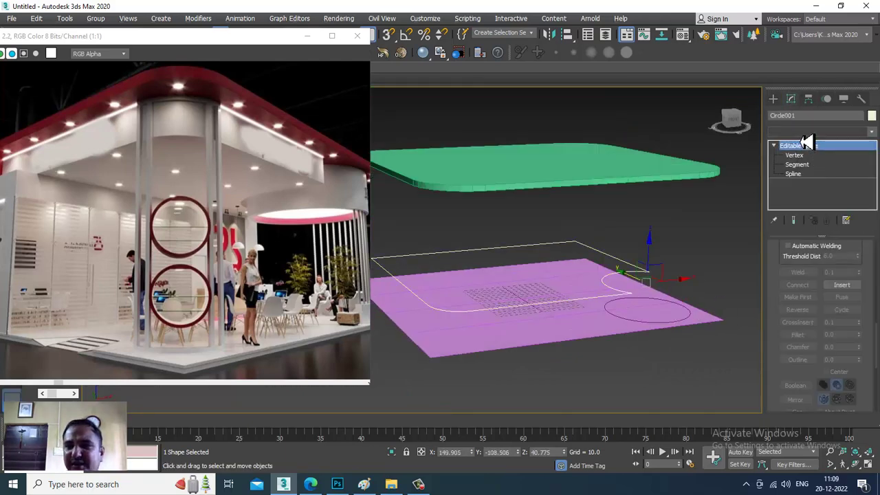
pyautogui.click(806, 133)
pyautogui.write('ex')
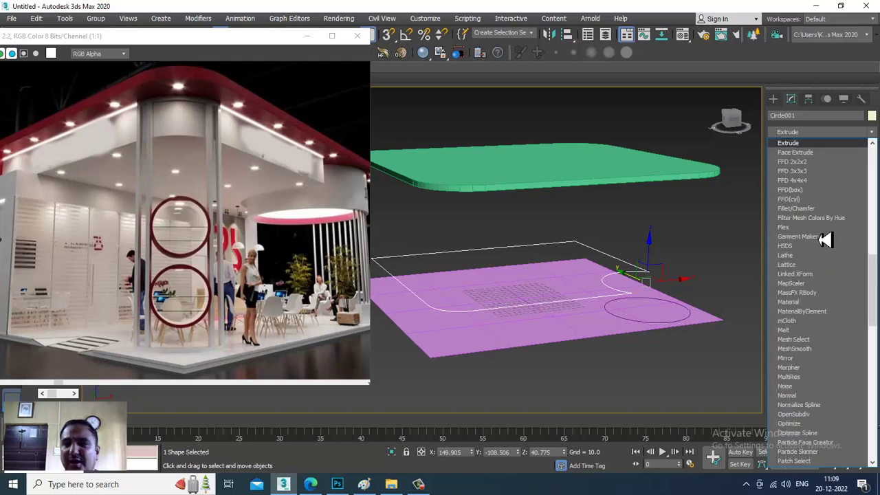
pyautogui.click(810, 146)
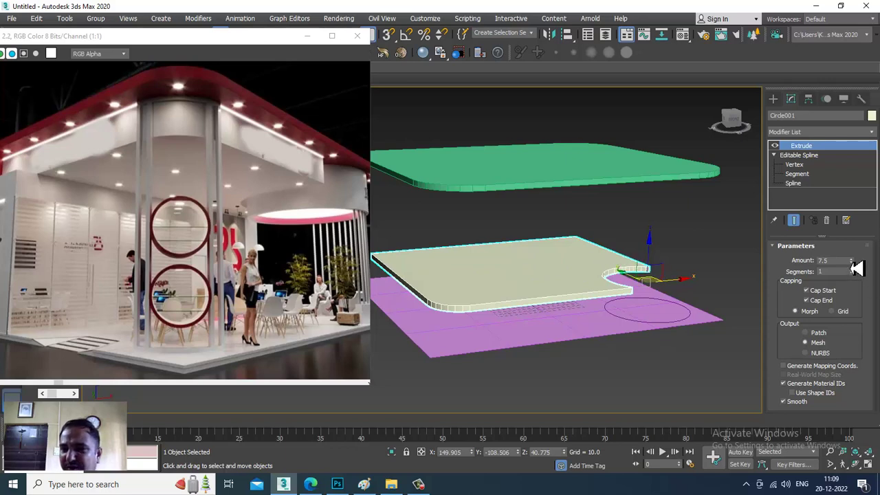
pyautogui.moveTo(852, 264); pyautogui.dragTo(849, 225)
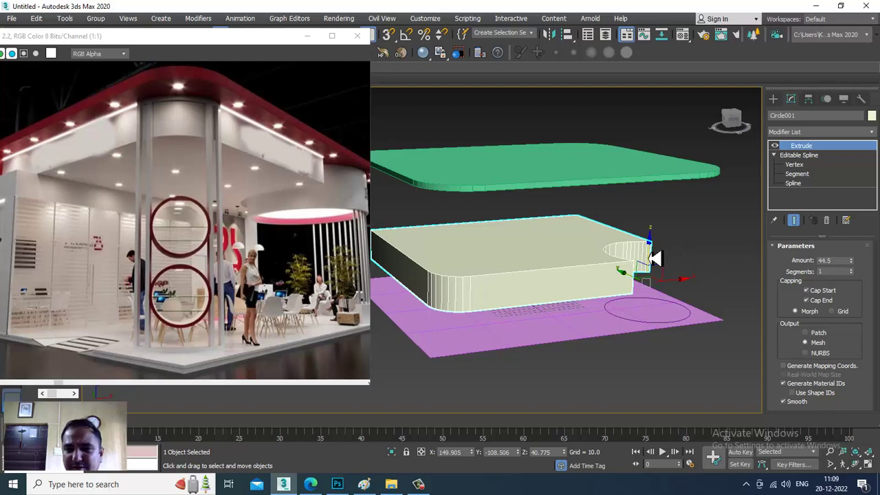
# Step: Raise the extruded fascia vertically until its top sits against the underside of the rounded roof slab
pyautogui.moveTo(653, 257); pyautogui.dragTo(653, 190)
pyautogui.hotkey('alt', 'w')
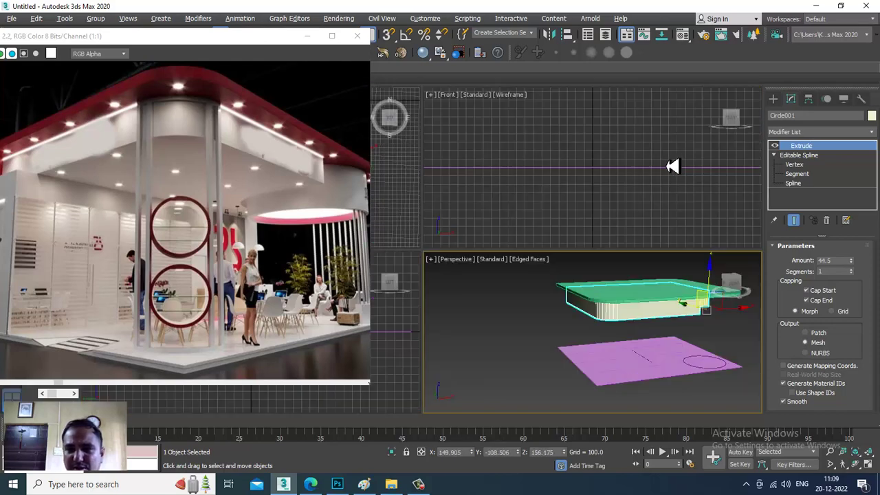
pyautogui.hotkey('alt', 'w')
pyautogui.scroll(5, 633, 163)
pyautogui.scroll(-3, 633, 193)
pyautogui.scroll(2, 658, 200)
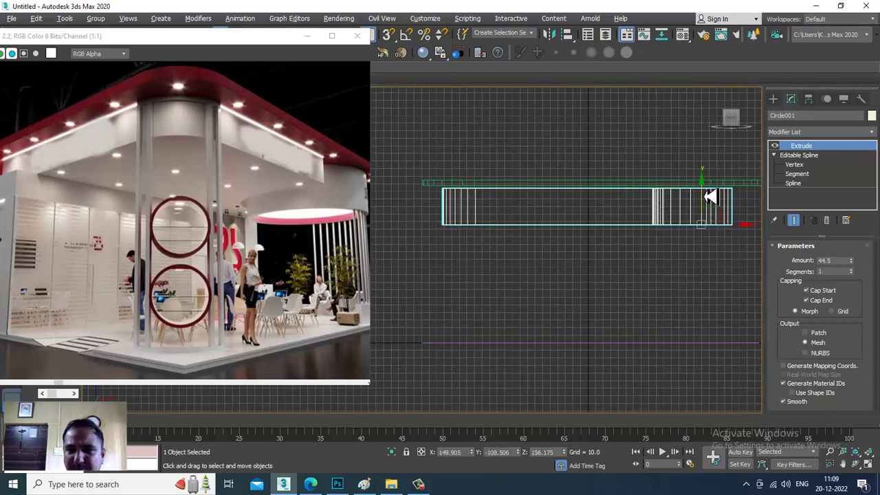
pyautogui.moveTo(706, 195); pyautogui.dragTo(706, 191)
# Step: Add the roof slab to the fascia selection and raise both slightly higher above the floor
pyautogui.hotkey('alt', 'w')
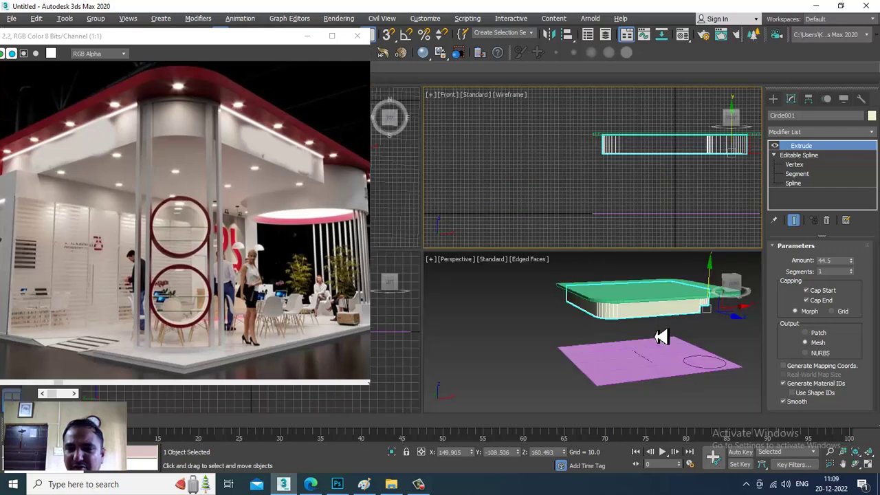
pyautogui.keyDown('alt'); pyautogui.moveTo(658, 336); pyautogui.dragTo(664, 322, button='middle'); pyautogui.keyUp('alt')
pyautogui.hotkey('alt', 'w')
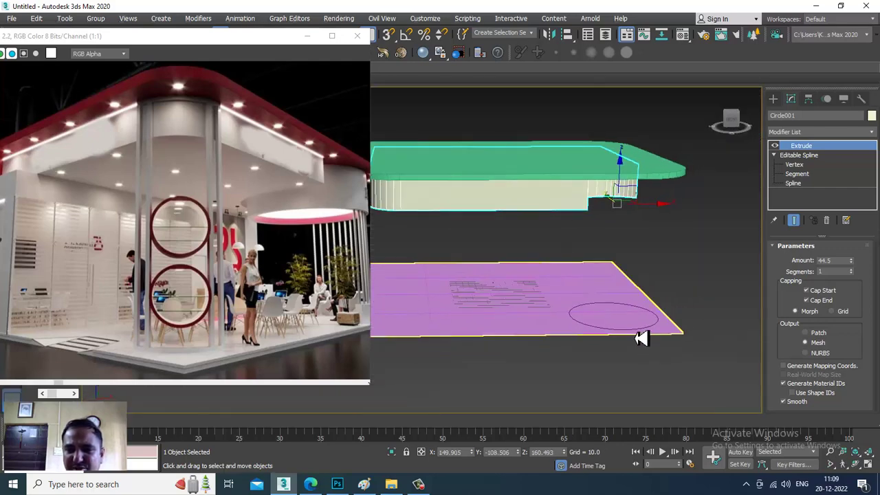
pyautogui.keyDown('ctrl'); pyautogui.click(550, 177); pyautogui.keyUp('ctrl')
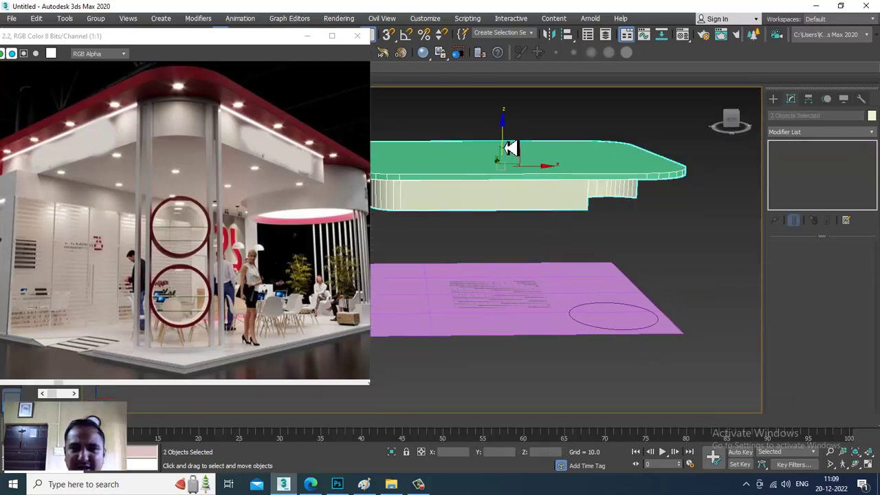
pyautogui.moveTo(505, 147); pyautogui.dragTo(505, 136)
# Step: Extrude the floor-level circle by 44.5 and raise the cylinder toward the fascia's curved cutout
pyautogui.keyDown('alt'); pyautogui.moveTo(576, 279); pyautogui.dragTo(592, 297, button='middle'); pyautogui.keyUp('alt')
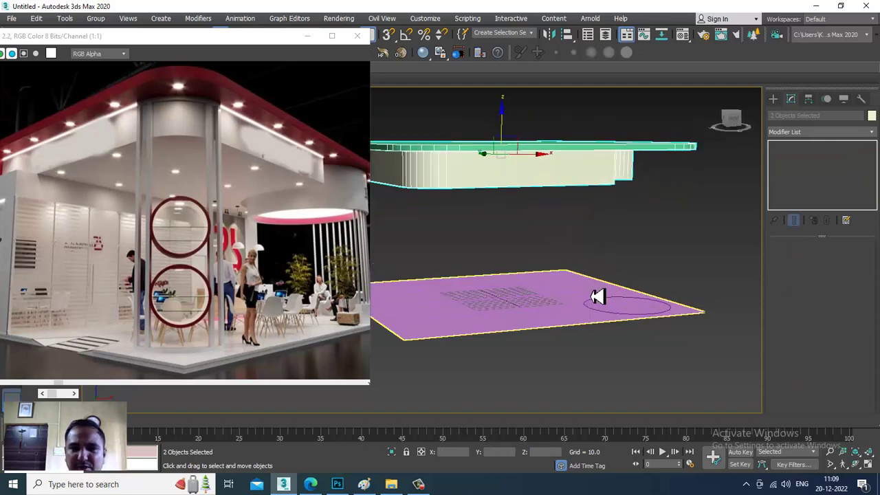
pyautogui.click(637, 316)
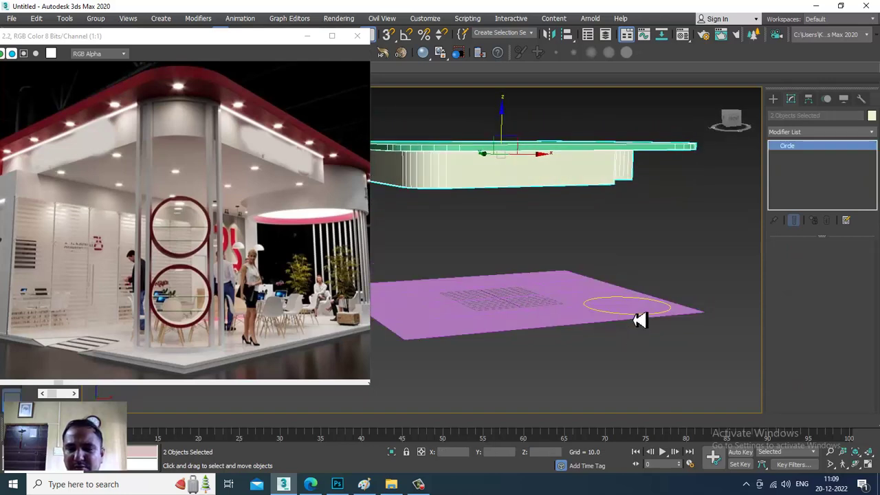
pyautogui.click(639, 318)
pyautogui.keyDown('alt'); pyautogui.moveTo(639, 317); pyautogui.dragTo(655, 296, button='middle'); pyautogui.keyUp('alt')
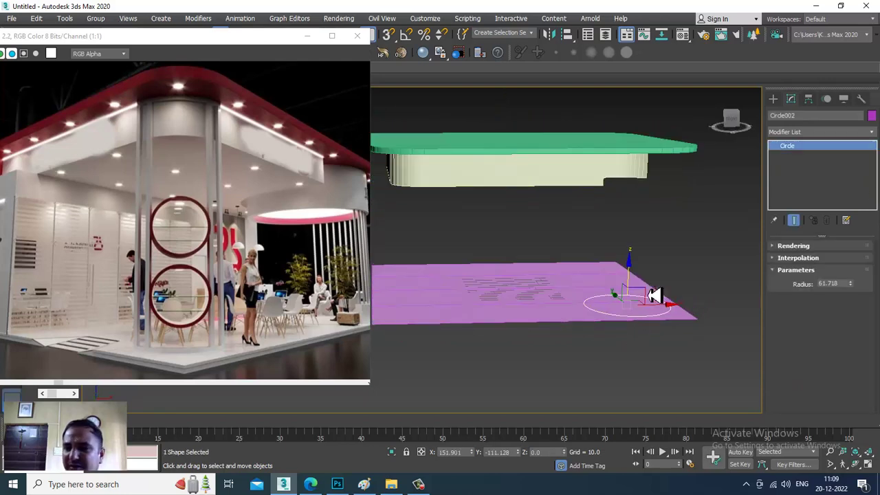
pyautogui.click(805, 134)
pyautogui.scroll(-12, 805, 255)
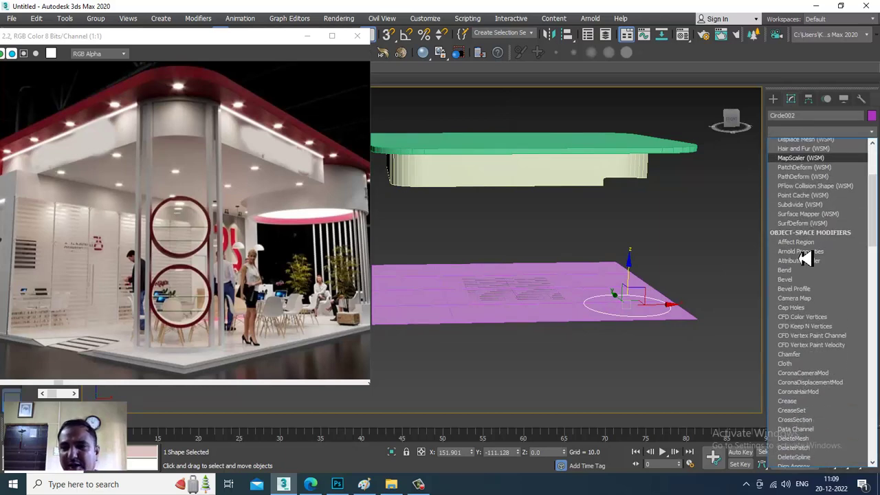
pyautogui.click(808, 198)
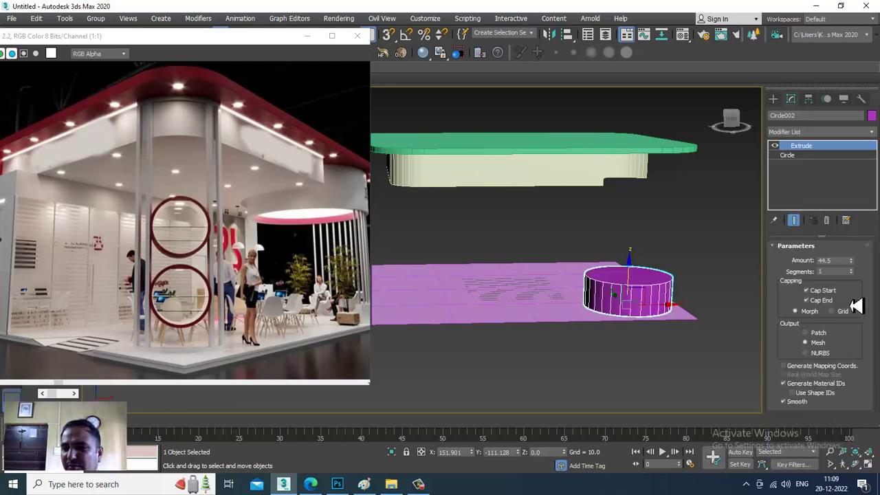
pyautogui.keyDown('alt'); pyautogui.moveTo(694, 303); pyautogui.dragTo(641, 287, button='middle'); pyautogui.keyUp('alt')
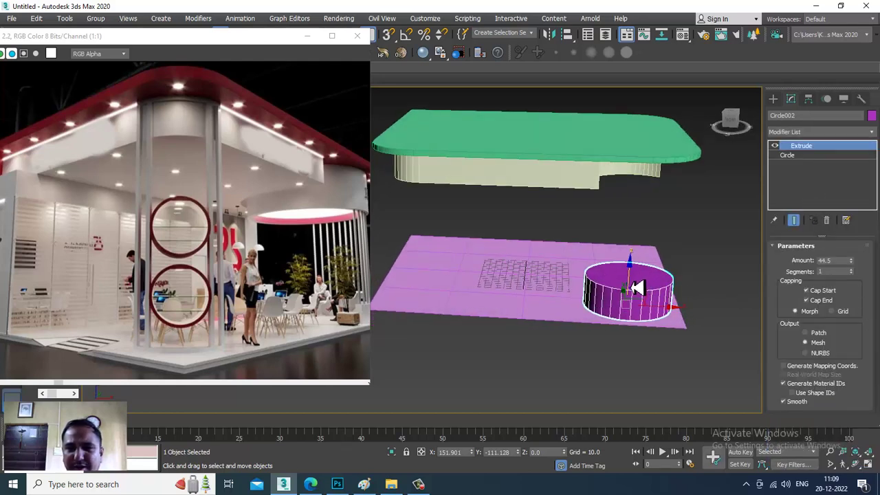
pyautogui.moveTo(638, 288); pyautogui.dragTo(628, 180)
# Step: Set the cylinder's extrusion to 58.5 and align its top with the slab's underside in the front view
pyautogui.hotkey('alt', 'w')
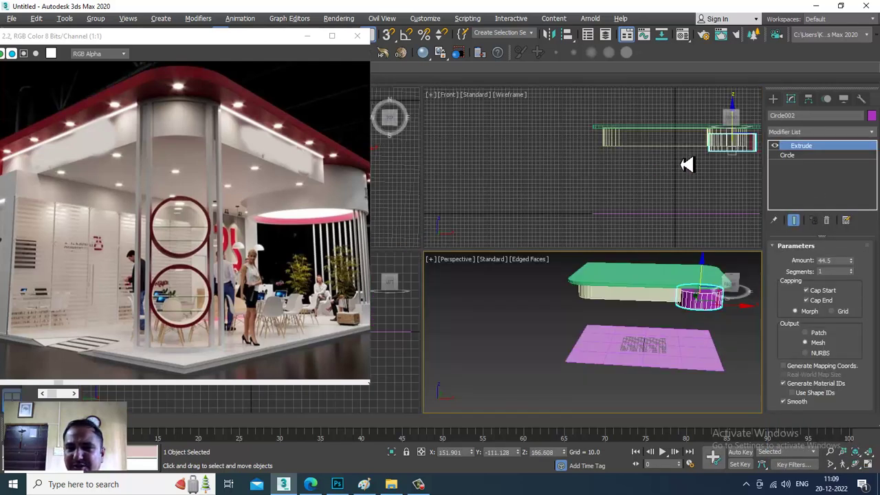
pyautogui.hotkey('alt', 'w')
pyautogui.scroll(5, 632, 226)
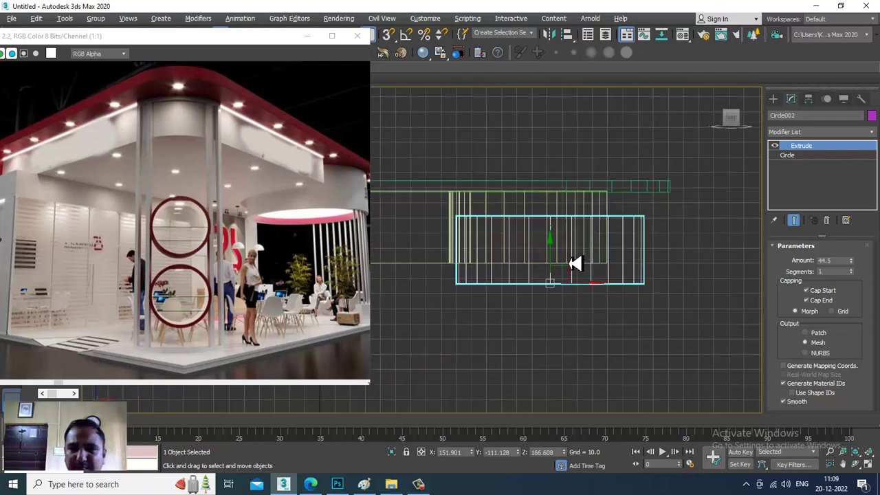
pyautogui.moveTo(558, 262); pyautogui.dragTo(557, 240)
pyautogui.moveTo(857, 266); pyautogui.dragTo(850, 258)
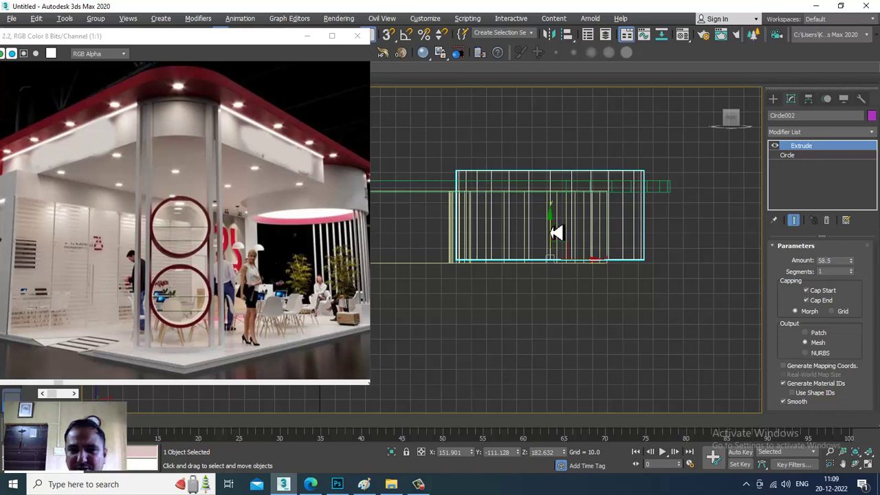
pyautogui.moveTo(556, 232); pyautogui.dragTo(573, 254)
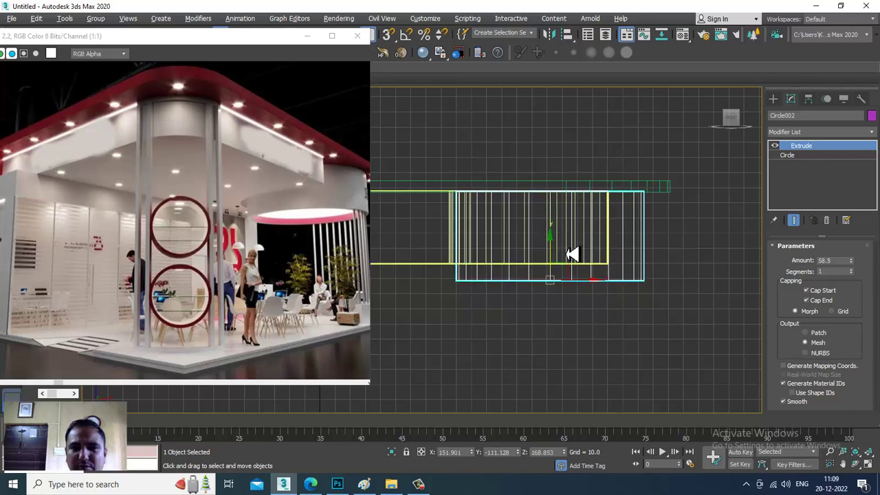
# Step: Select the rounded roof slab and remove its Extrude modifier to return to the editable outline
pyautogui.hotkey('alt', 'w')
pyautogui.moveTo(675, 316); pyautogui.dragTo(656, 312, button='middle')
pyautogui.hotkey('alt', 'w')
pyautogui.keyDown('alt'); pyautogui.moveTo(574, 285); pyautogui.dragTo(588, 208, button='middle'); pyautogui.keyUp('alt')
pyautogui.scroll(3, 612, 239)
pyautogui.scroll(-5, 610, 241)
pyautogui.scroll(3, 646, 275)
pyautogui.click(605, 194)
pyautogui.keyDown('alt'); pyautogui.moveTo(648, 243); pyautogui.dragTo(575, 188, button='middle'); pyautogui.keyUp('alt')
pyautogui.scroll(3, 576, 214)
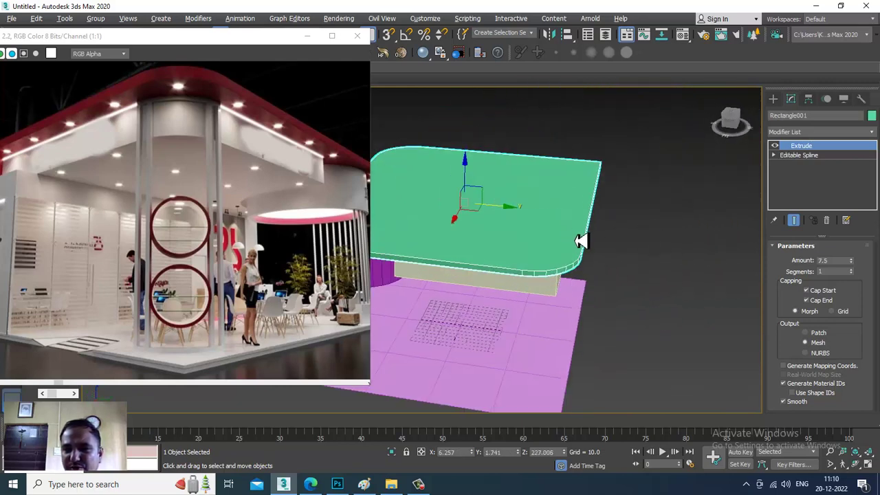
pyautogui.keyDown('alt'); pyautogui.moveTo(581, 241); pyautogui.dragTo(556, 315, button='middle'); pyautogui.keyUp('alt')
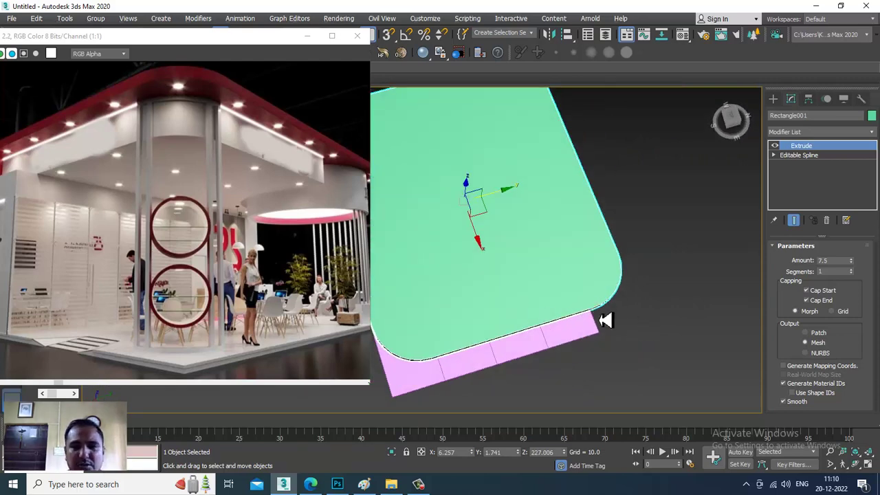
pyautogui.keyDown('alt'); pyautogui.moveTo(625, 293); pyautogui.dragTo(605, 249, button='middle'); pyautogui.keyUp('alt')
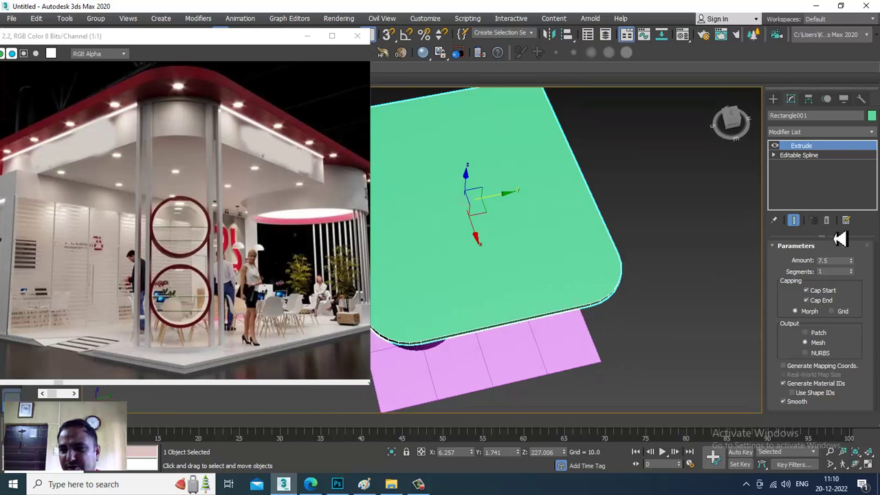
pyautogui.click(830, 227)
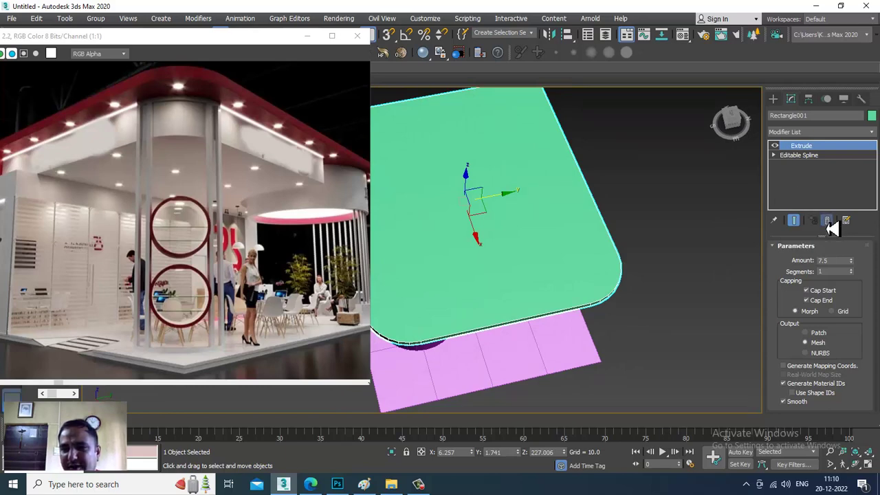
# Step: Delete the curved segment at the slab outline's fourth corner, at the end away from the cylinder
pyautogui.keyDown('alt'); pyautogui.moveTo(667, 267); pyautogui.dragTo(612, 298, button='middle'); pyautogui.keyUp('alt')
pyautogui.press('1')
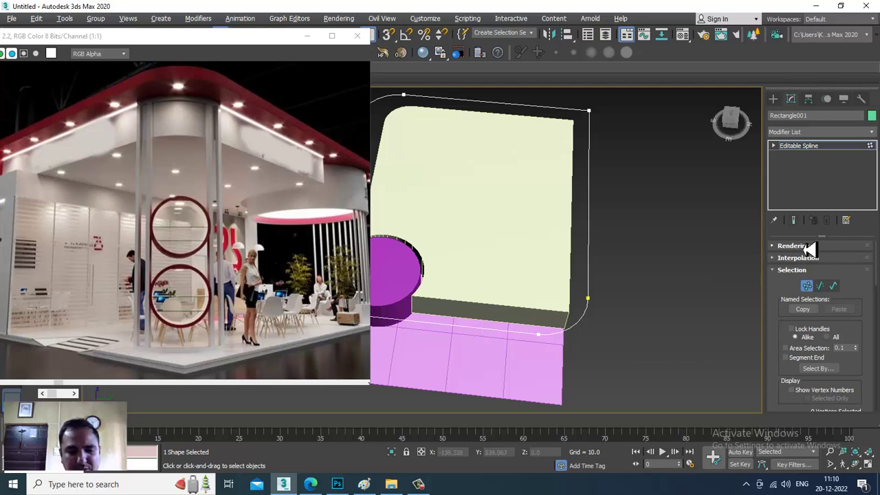
pyautogui.press('2')
pyautogui.click(576, 334)
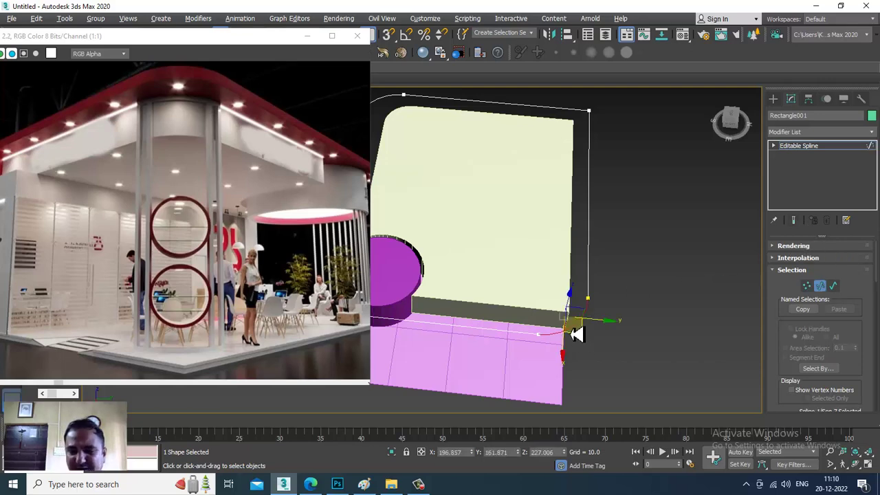
pyautogui.click(576, 334)
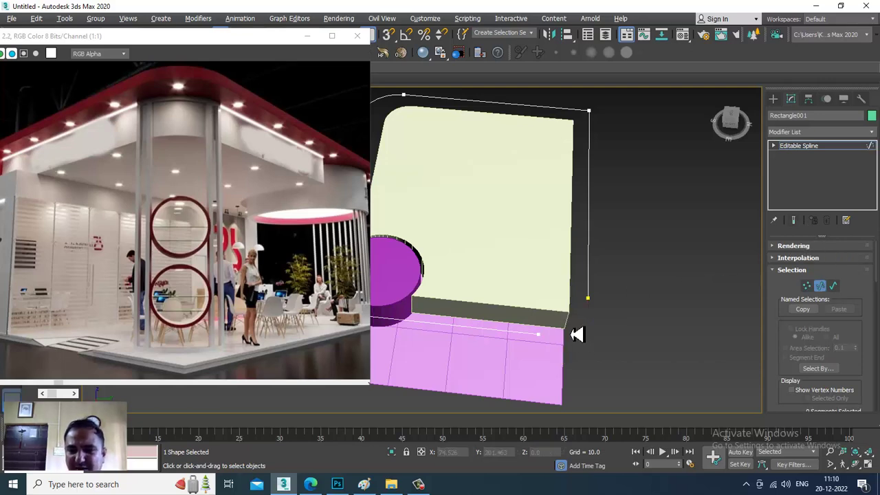
pyautogui.click(588, 304)
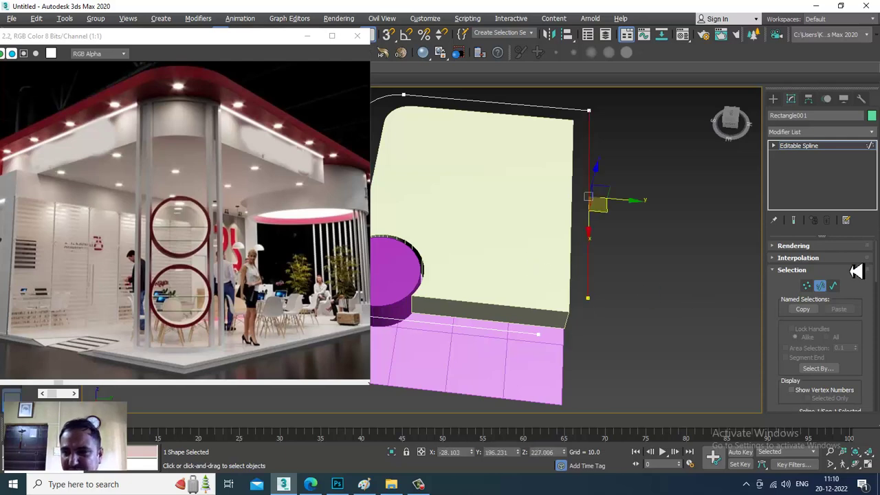
pyautogui.click(772, 98)
pyautogui.click(798, 173)
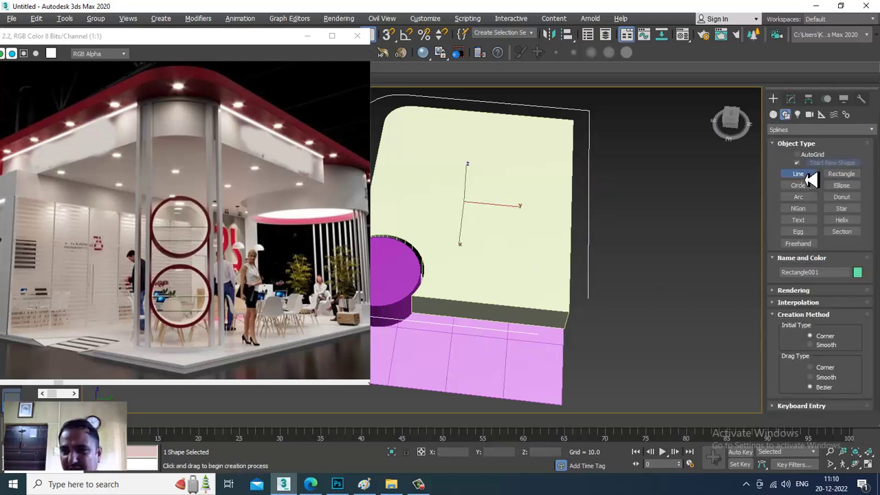
pyautogui.hotkey('alt', 'w')
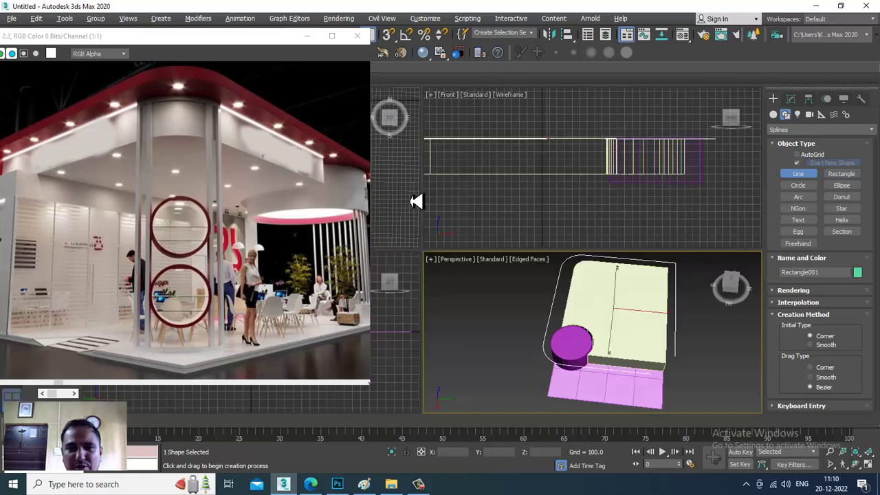
pyautogui.rightClick(411, 201)
pyautogui.hotkey('alt', 'w')
pyautogui.press('z')
pyautogui.rightClick(549, 266)
# Step: Try to close the slab outline's open corner in the top view by inserting a vertex and closing the spline
pyautogui.moveTo(562, 272); pyautogui.dragTo(587, 217, button='middle')
pyautogui.scroll(-4, 658, 344)
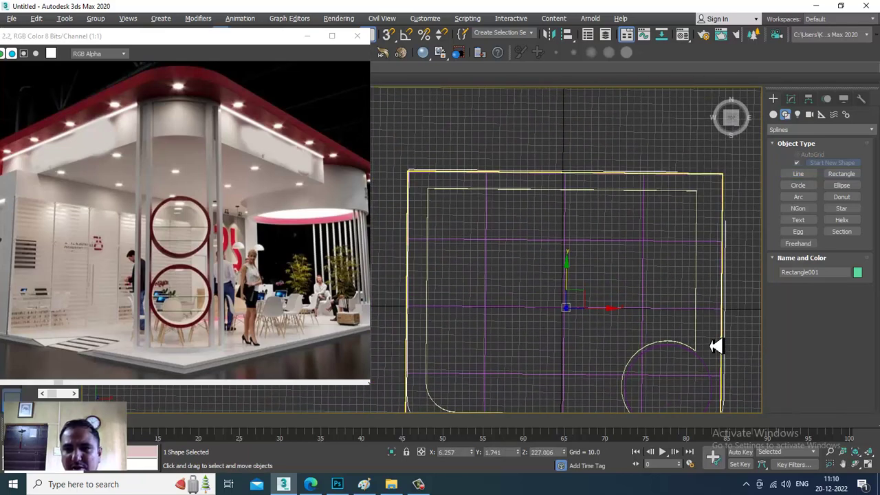
pyautogui.scroll(6, 617, 192)
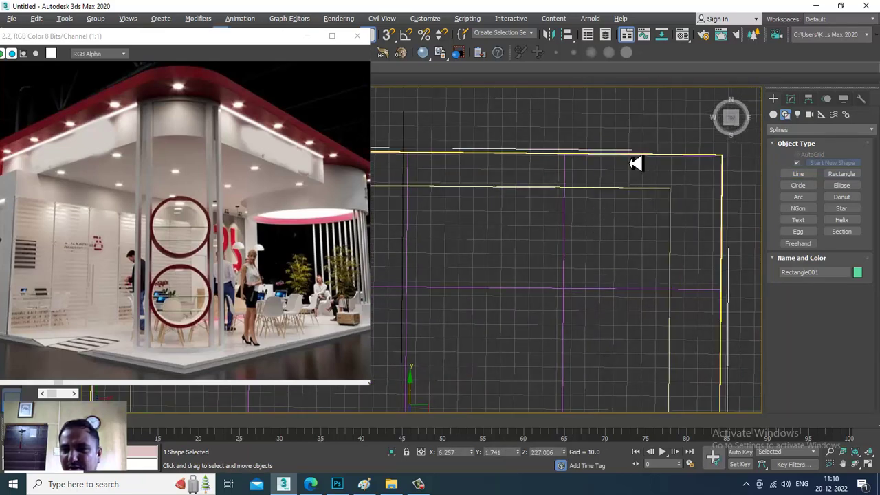
pyautogui.click(792, 99)
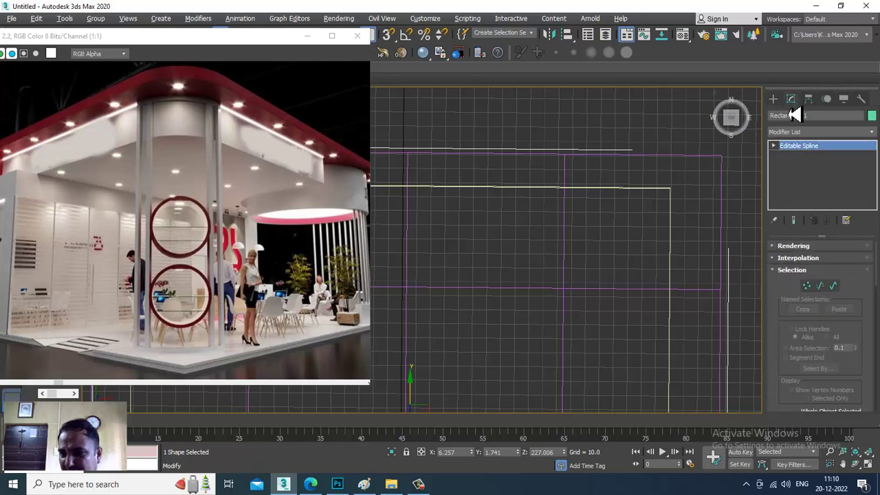
pyautogui.moveTo(795, 383); pyautogui.dragTo(796, 7)
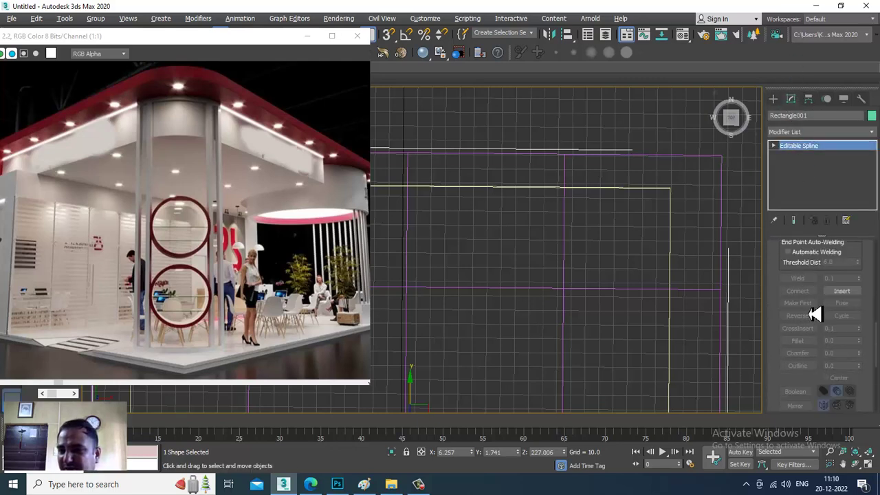
pyautogui.click(839, 293)
pyautogui.moveTo(648, 204); pyautogui.dragTo(573, 213, button='middle')
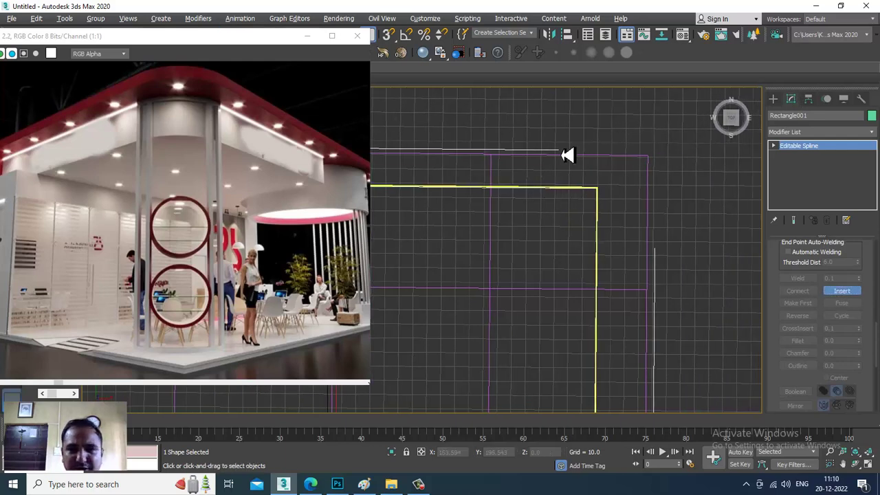
pyautogui.click(657, 158)
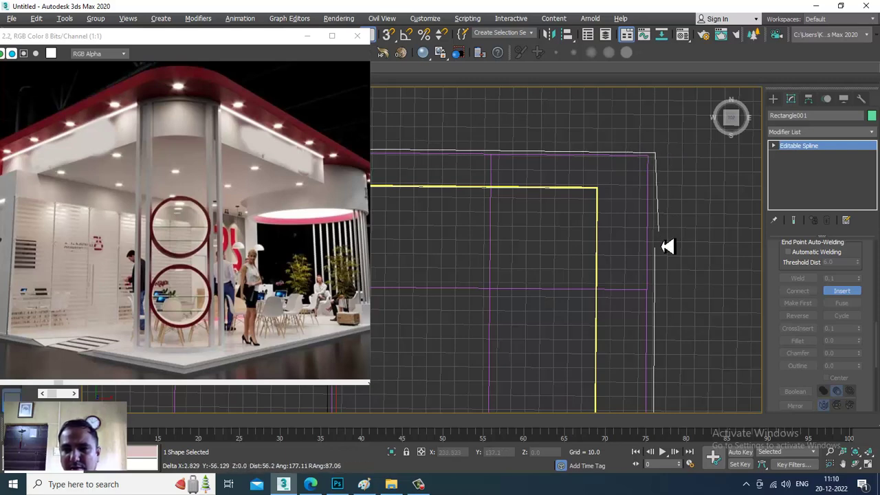
pyautogui.click(661, 256)
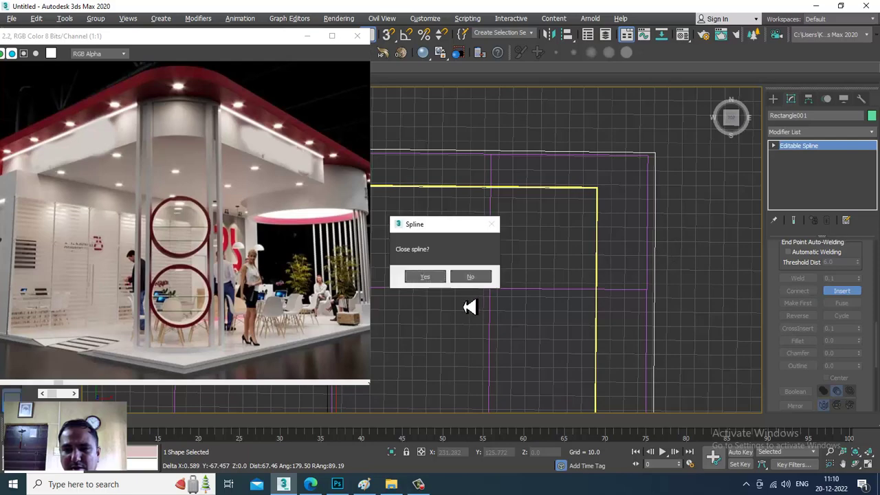
pyautogui.click(425, 277)
pyautogui.scroll(3, 650, 197)
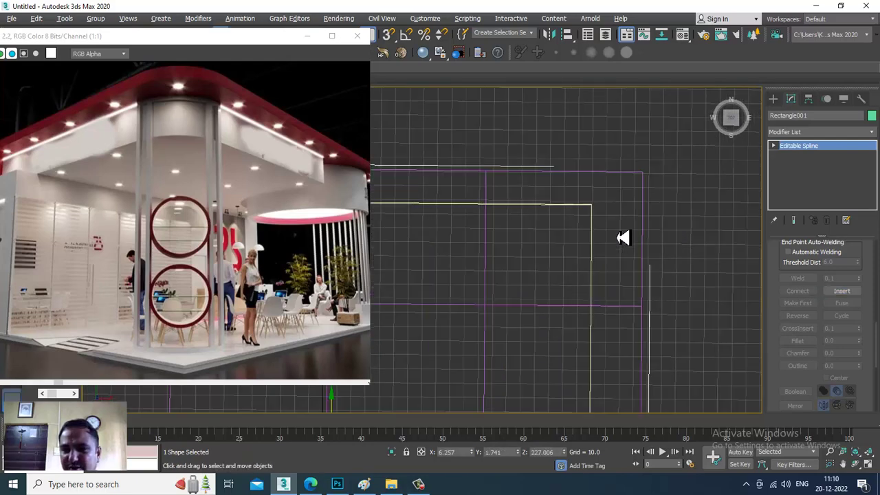
# Step: Insert a sharp corner vertex in the outline's gap in the top view and close the spline at the opposite endpoint
pyautogui.scroll(-3, 622, 238)
pyautogui.scroll(2, 633, 233)
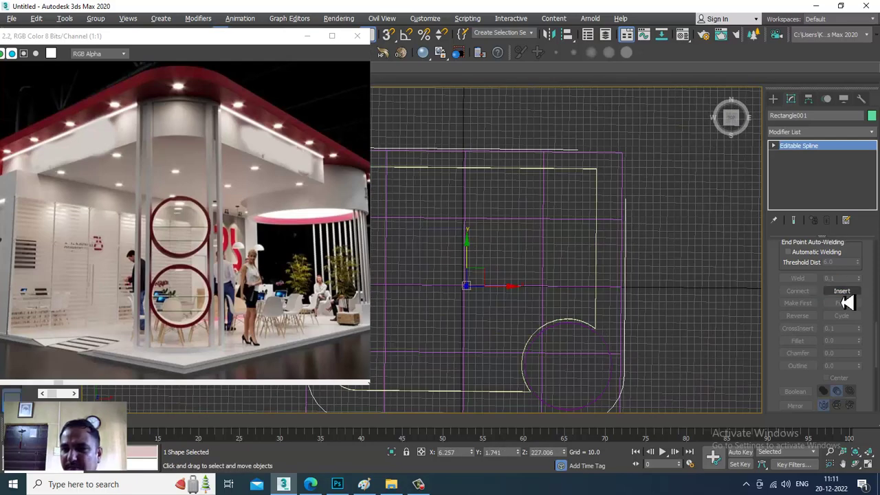
pyautogui.click(843, 292)
pyautogui.scroll(2, 513, 192)
pyautogui.moveTo(661, 119); pyautogui.dragTo(528, 166, button='middle')
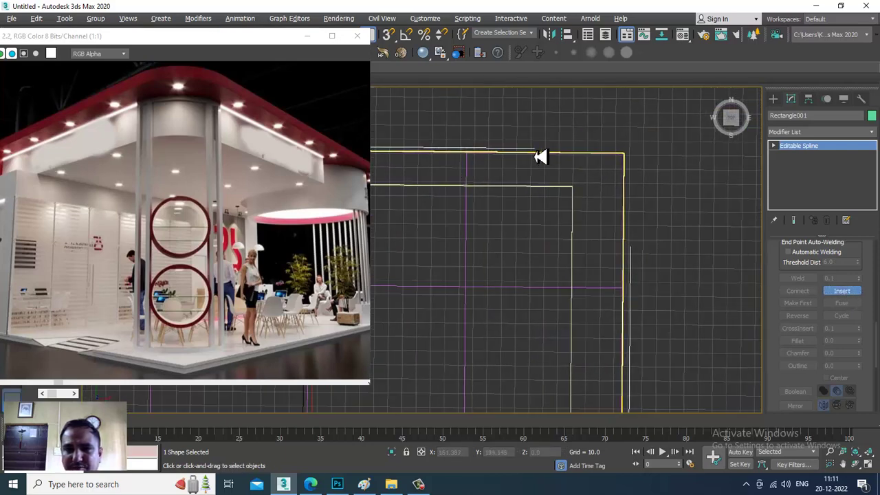
pyautogui.click(541, 156)
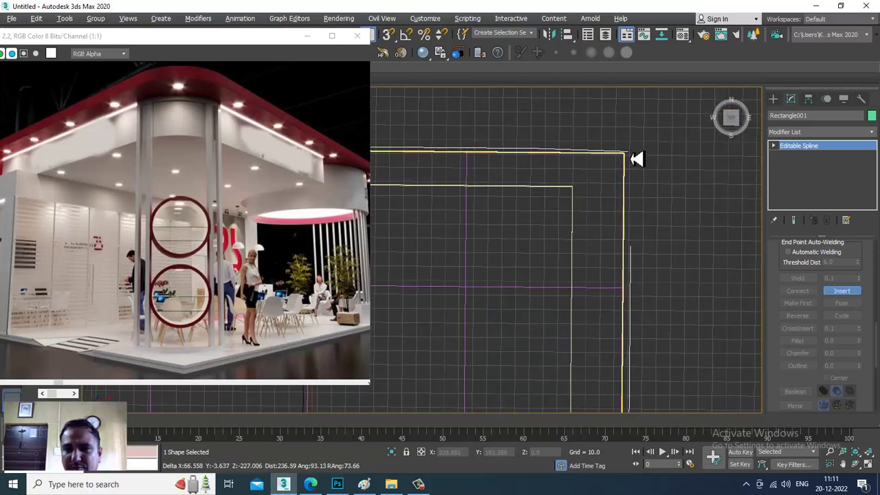
pyautogui.click(638, 256)
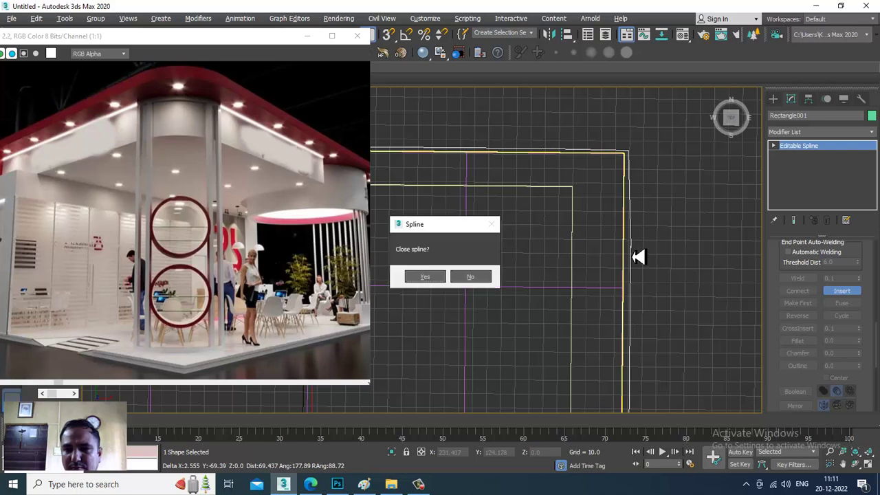
pyautogui.click(423, 277)
pyautogui.rightClick(628, 275)
# Step: Select the inserted corner vertex at floor level and raise it to the height of the slab outline
pyautogui.hotkey('alt', 'w')
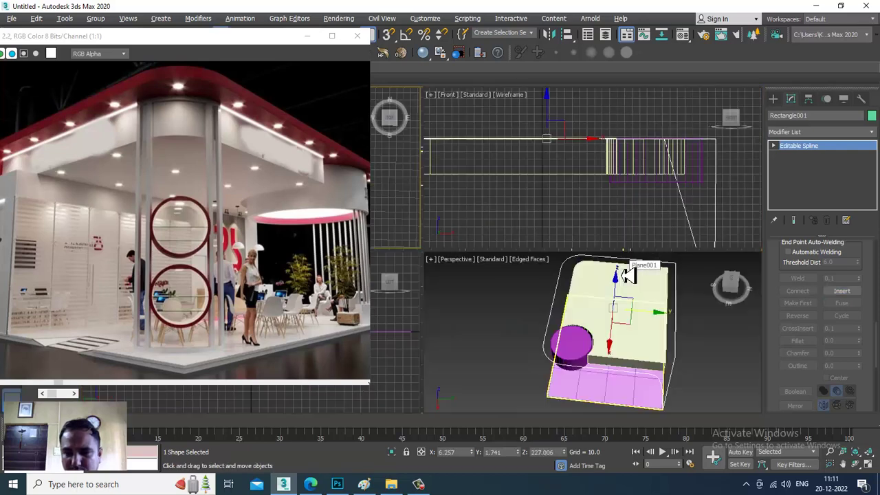
pyautogui.hotkey('alt', 'w')
pyautogui.moveTo(588, 275); pyautogui.dragTo(572, 268, button='middle')
pyautogui.scroll(-4, 621, 300)
pyautogui.press('1')
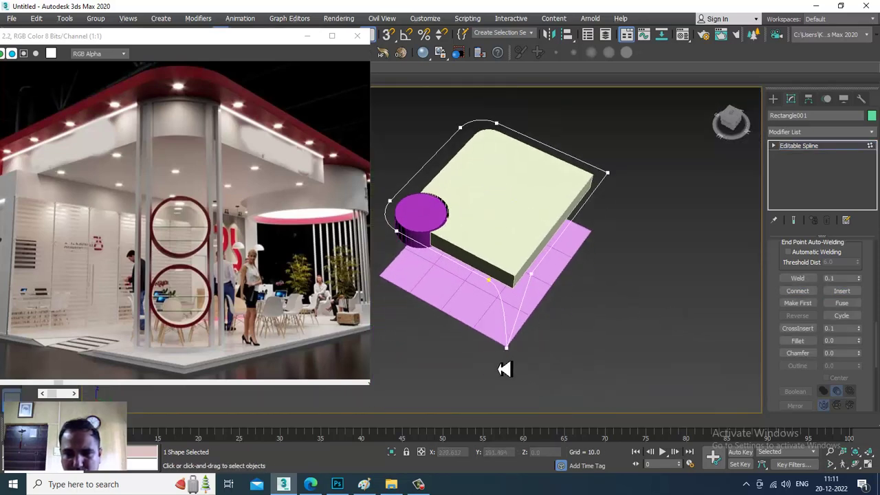
pyautogui.moveTo(497, 369); pyautogui.dragTo(519, 335)
pyautogui.keyDown('alt'); pyautogui.moveTo(524, 332); pyautogui.dragTo(514, 318, button='middle'); pyautogui.keyUp('alt')
pyautogui.moveTo(519, 323); pyautogui.dragTo(522, 249)
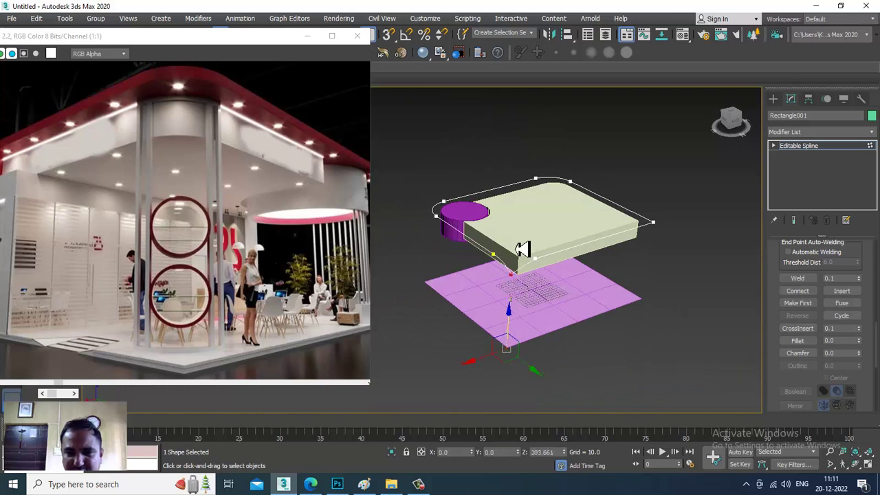
# Step: Level the corner vertex with the rest of the slab outline in the front view
pyautogui.hotkey('alt', 'w')
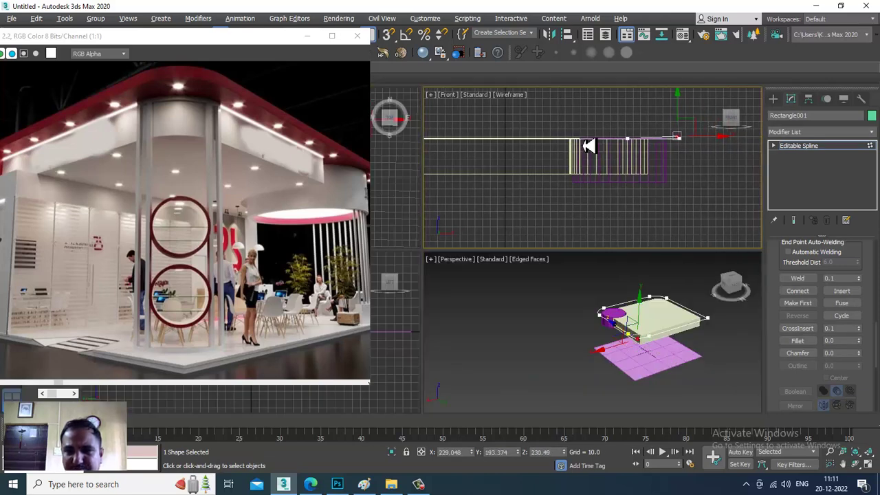
pyautogui.hotkey('alt', 'w')
pyautogui.moveTo(580, 206); pyautogui.dragTo(592, 216, button='middle')
pyautogui.moveTo(644, 187); pyautogui.dragTo(653, 192)
# Step: Shift the corner vertex in the top view so both adjoining edges run straight to a square corner
pyautogui.hotkey('alt', 'w')
pyautogui.middleClick(416, 180)
pyautogui.hotkey('alt', 'w')
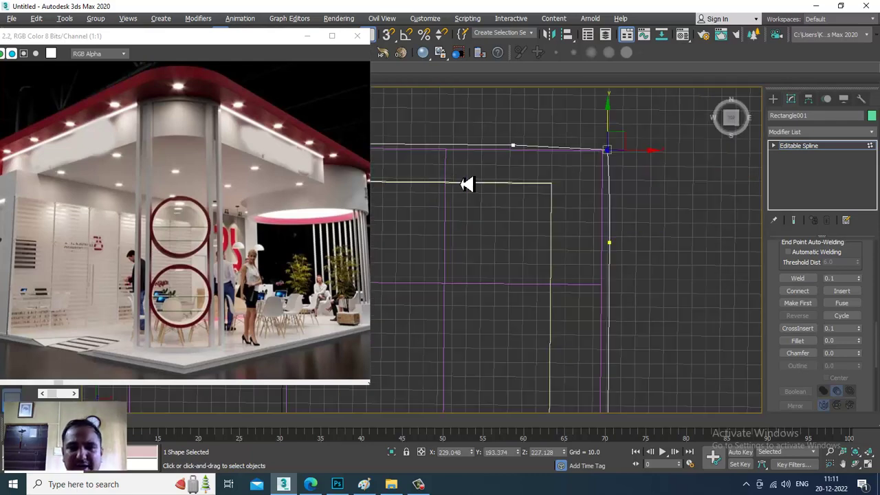
pyautogui.scroll(-5, 463, 184)
pyautogui.scroll(3, 542, 180)
pyautogui.moveTo(542, 180); pyautogui.dragTo(587, 167, button='middle')
pyautogui.scroll(1, 526, 205)
pyautogui.moveTo(527, 205); pyautogui.dragTo(684, 163, button='middle')
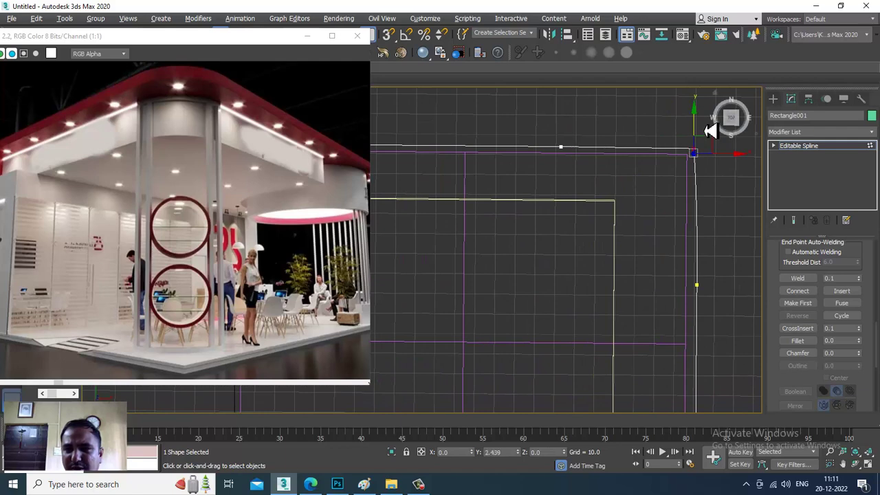
pyautogui.moveTo(736, 172); pyautogui.dragTo(686, 163, button='middle')
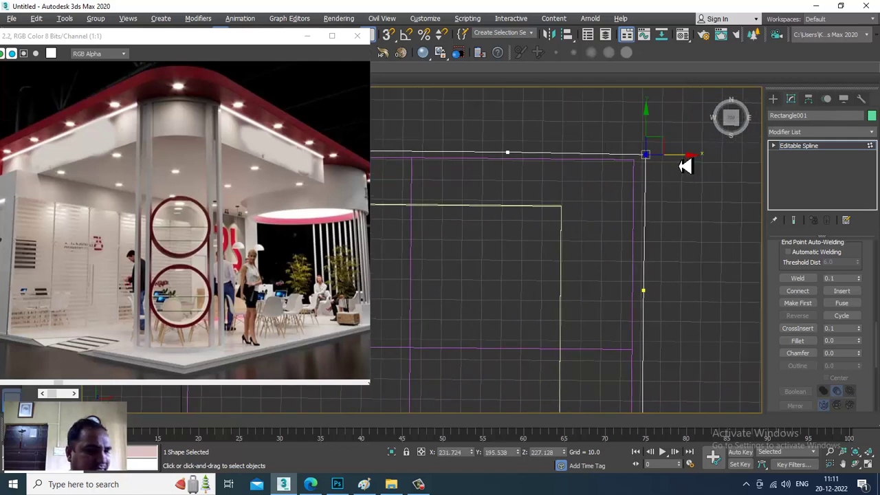
# Step: Apply an Extrude modifier of 7.5 to the closed roof slab outline
pyautogui.scroll(-4, 598, 231)
pyautogui.hotkey('alt', 'w')
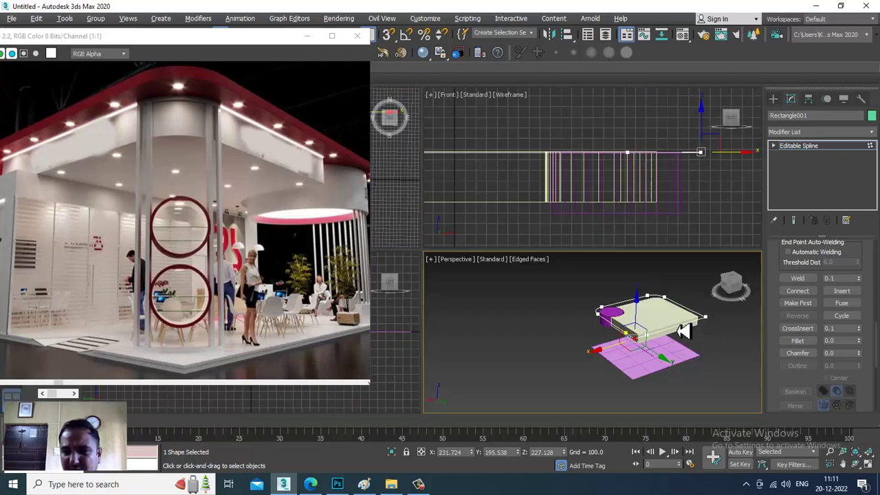
pyautogui.hotkey('alt', 'w')
pyautogui.click(821, 147)
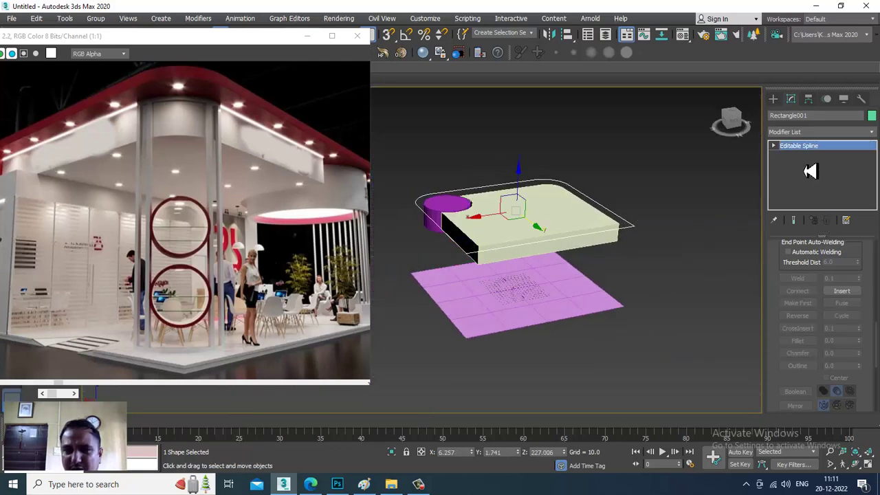
pyautogui.keyDown('alt'); pyautogui.moveTo(571, 269); pyautogui.dragTo(659, 255, button='middle'); pyautogui.keyUp('alt')
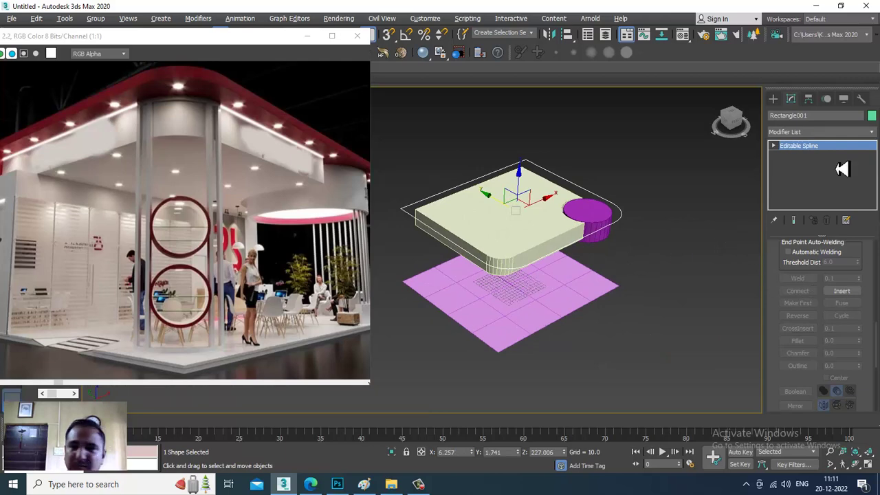
pyautogui.click(844, 132)
pyautogui.press('e')
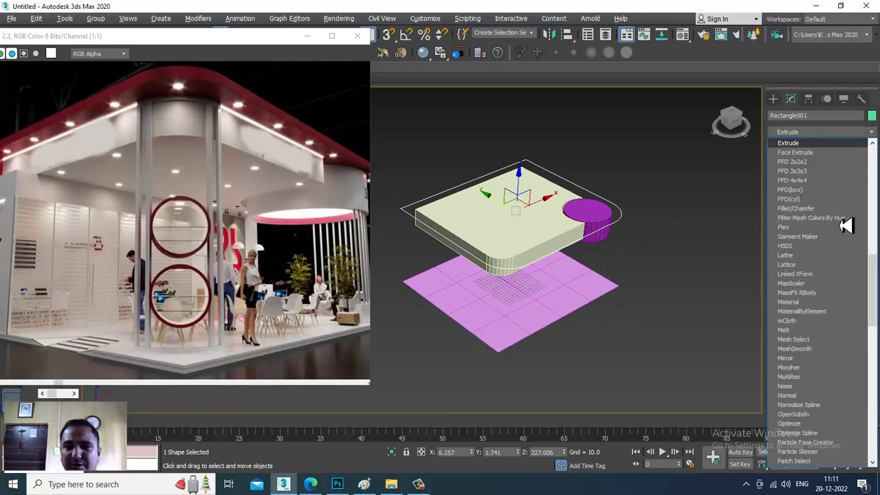
pyautogui.press('Return')
pyautogui.keyDown('alt'); pyautogui.moveTo(691, 236); pyautogui.dragTo(641, 222, button='middle'); pyautogui.keyUp('alt')
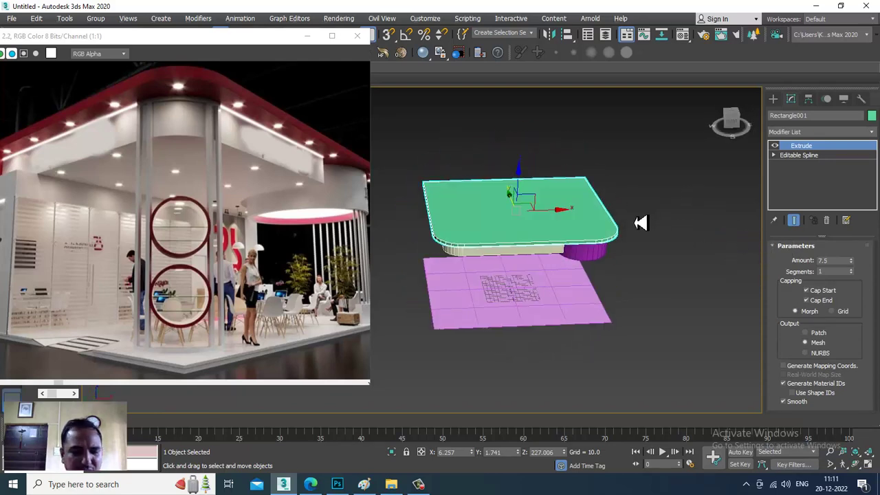
# Step: Save the scene as exhibition_1 in the exhibition folder inside December 2022 on drive D
pyautogui.hotkey('ctrl', 's')
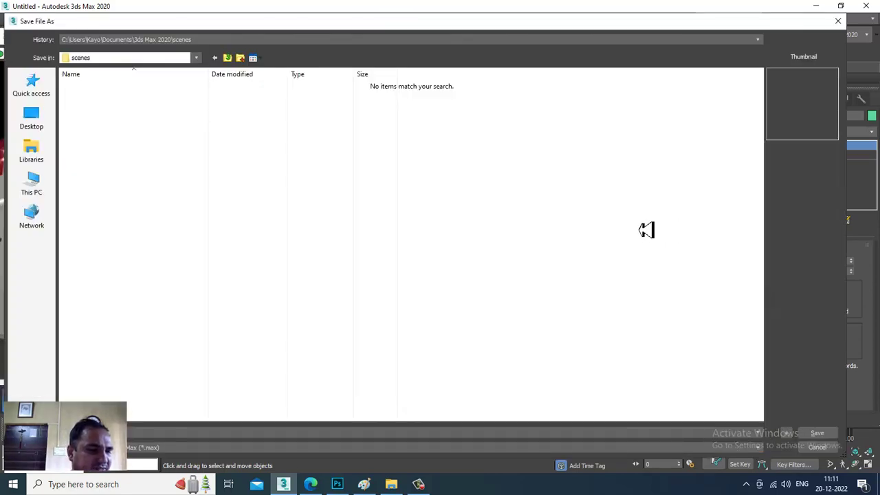
pyautogui.click(34, 187)
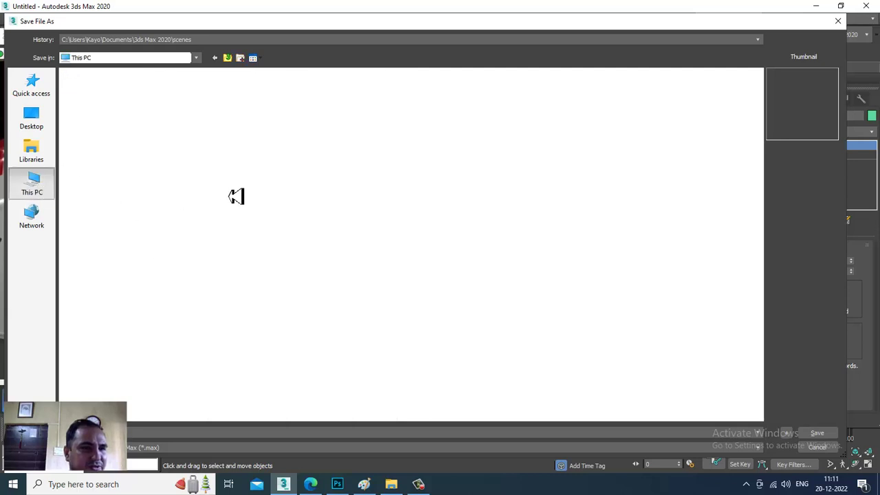
pyautogui.click(242, 180)
pyautogui.doubleClick(242, 181)
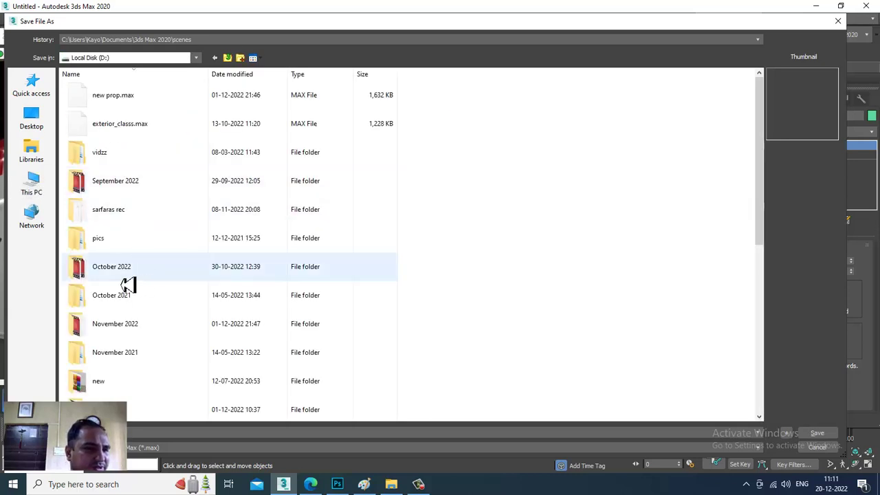
pyautogui.scroll(-2, 148, 323)
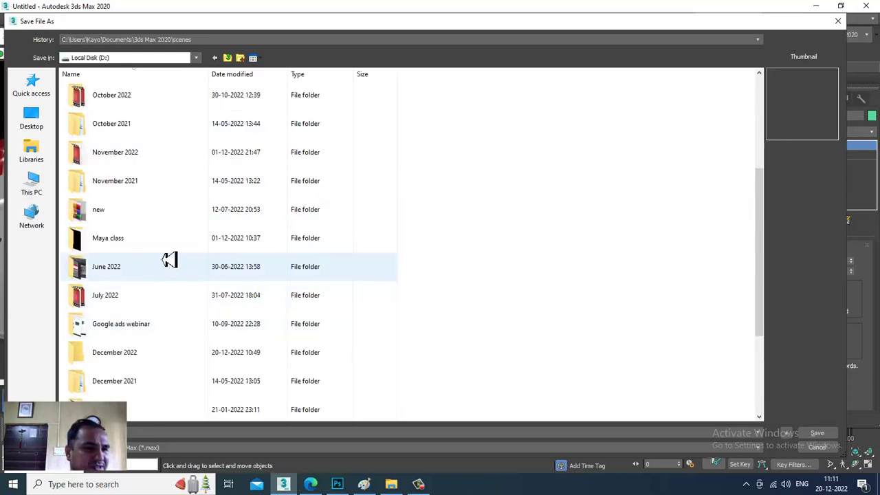
pyautogui.click(144, 184)
pyautogui.press('d')
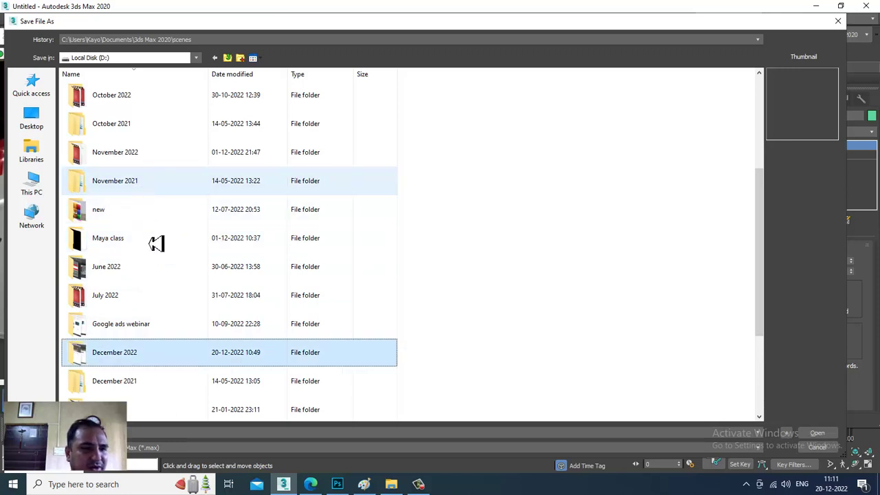
pyautogui.doubleClick(147, 356)
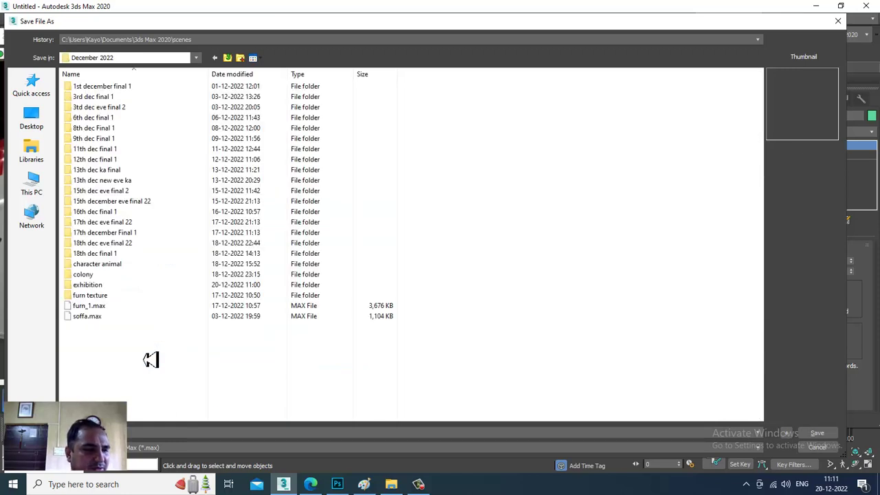
pyautogui.doubleClick(113, 284)
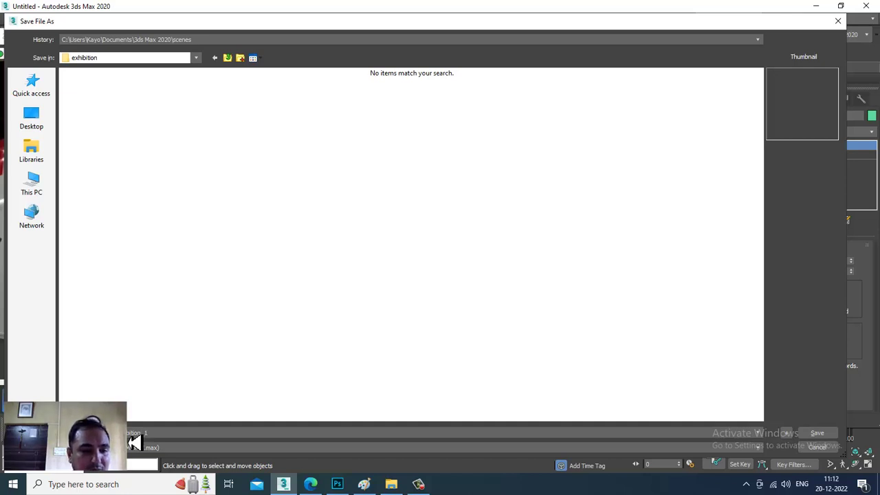
pyautogui.press('Return')
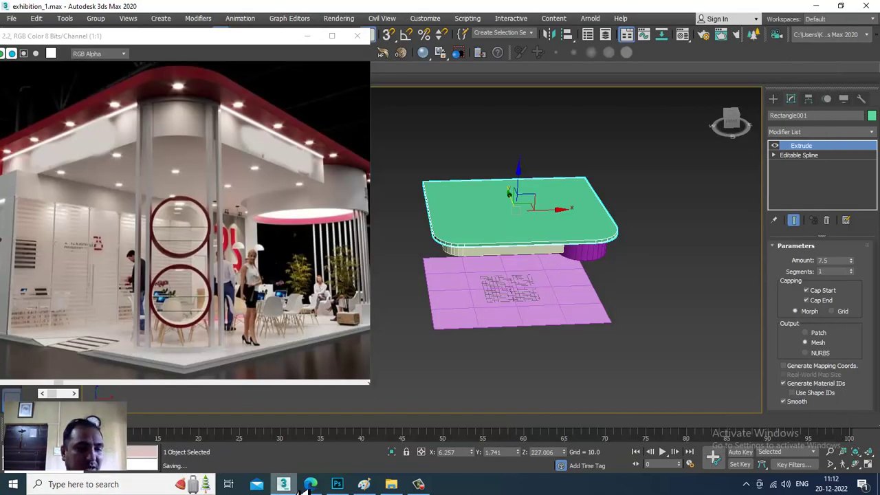
# Step: Set the corner cylinder's extrusion amount to 65 and shift it vertically so its top meets the roof slab's underside
pyautogui.keyDown('alt'); pyautogui.moveTo(592, 289); pyautogui.dragTo(708, 282, button='middle'); pyautogui.keyUp('alt')
pyautogui.click(580, 242)
pyautogui.scroll(3, 588, 221)
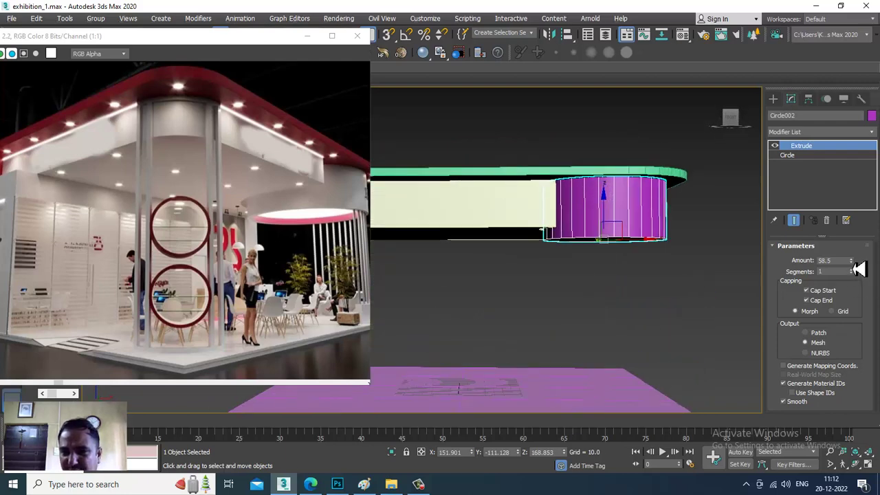
pyautogui.scroll(3, 584, 199)
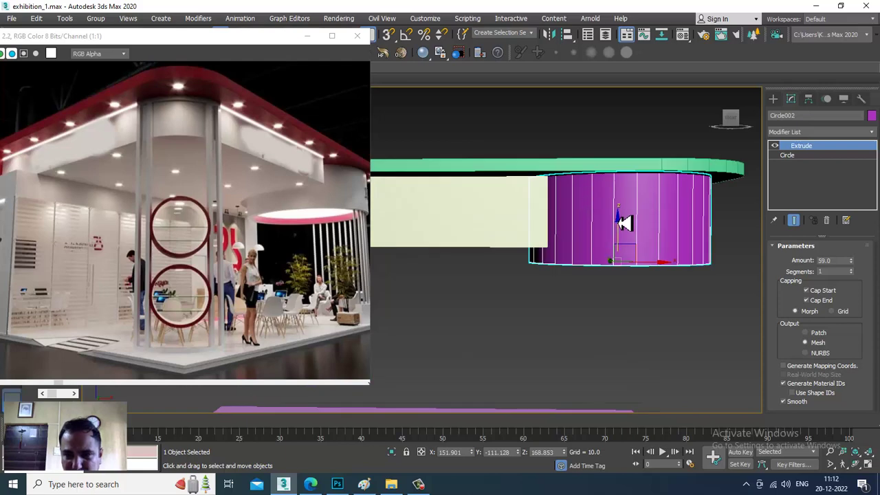
pyautogui.rightClick(650, 201)
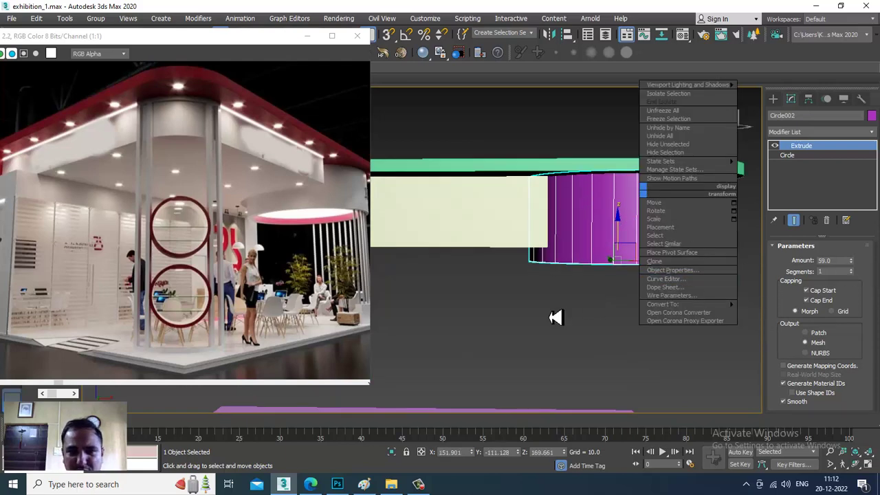
pyautogui.keyDown('alt'); pyautogui.moveTo(555, 317); pyautogui.dragTo(511, 277, button='middle'); pyautogui.keyUp('alt')
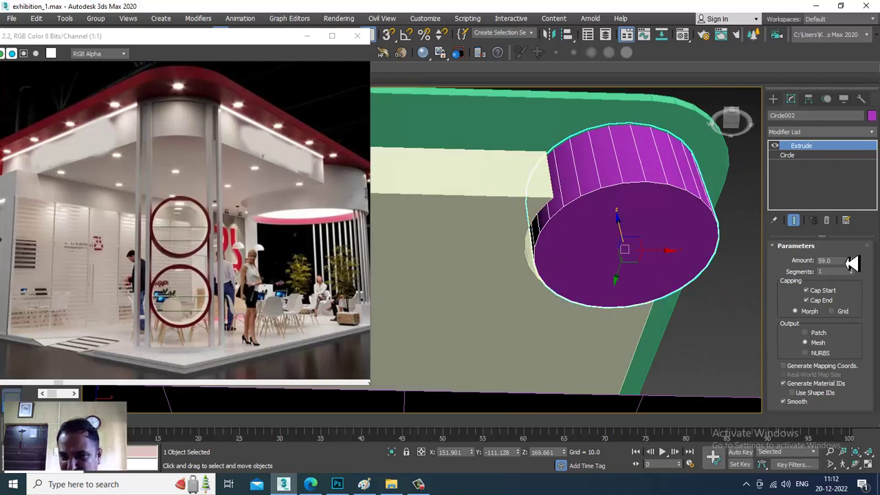
pyautogui.moveTo(852, 261); pyautogui.dragTo(851, 258)
pyautogui.keyDown('alt'); pyautogui.moveTo(620, 213); pyautogui.dragTo(635, 266, button='middle'); pyautogui.keyUp('alt')
# Step: Convert the corner cylinder to an Editable Poly
pyautogui.rightClick(642, 209)
pyautogui.moveTo(702, 320)
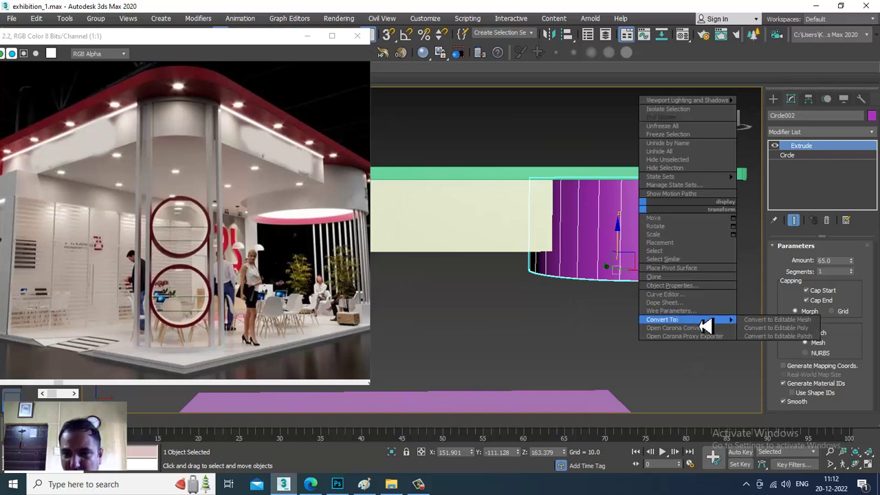
pyautogui.click(784, 328)
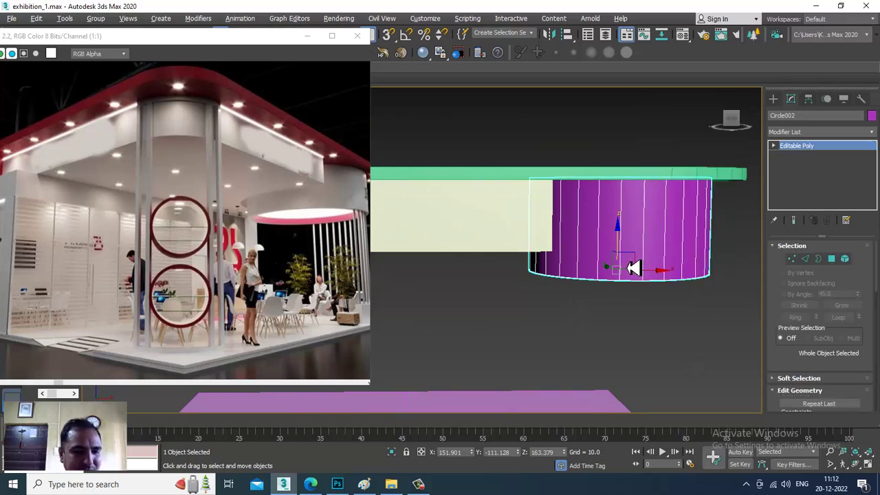
# Step: Select the cylinder's top and bottom cap polygons in wireframe and inset them to leave a thin rim
pyautogui.press('4')
pyautogui.press('F3')
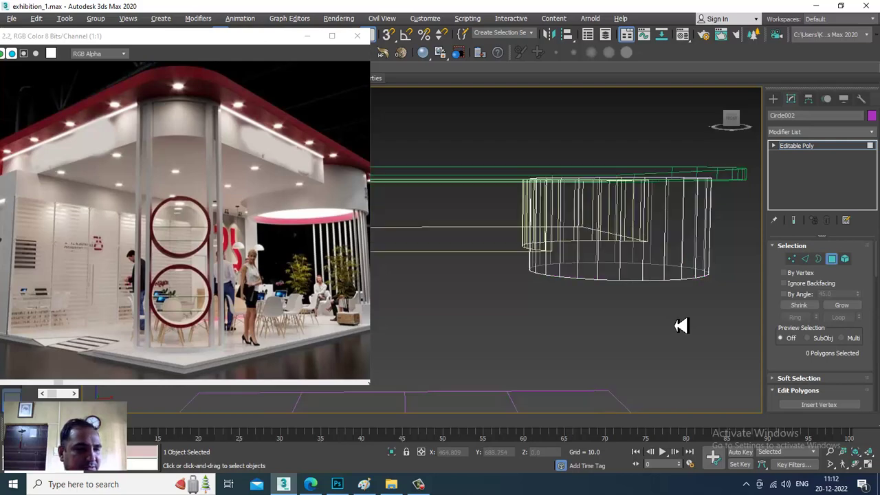
pyautogui.keyDown('alt'); pyautogui.moveTo(678, 322); pyautogui.dragTo(676, 248, button='middle'); pyautogui.keyUp('alt')
pyautogui.click(621, 231)
pyautogui.keyDown('alt'); pyautogui.moveTo(621, 231); pyautogui.dragTo(643, 199, button='middle'); pyautogui.keyUp('alt')
pyautogui.keyDown('ctrl'); pyautogui.click(645, 215); pyautogui.keyUp('ctrl')
pyautogui.keyDown('alt'); pyautogui.moveTo(652, 283); pyautogui.dragTo(649, 249, button='middle'); pyautogui.keyUp('alt')
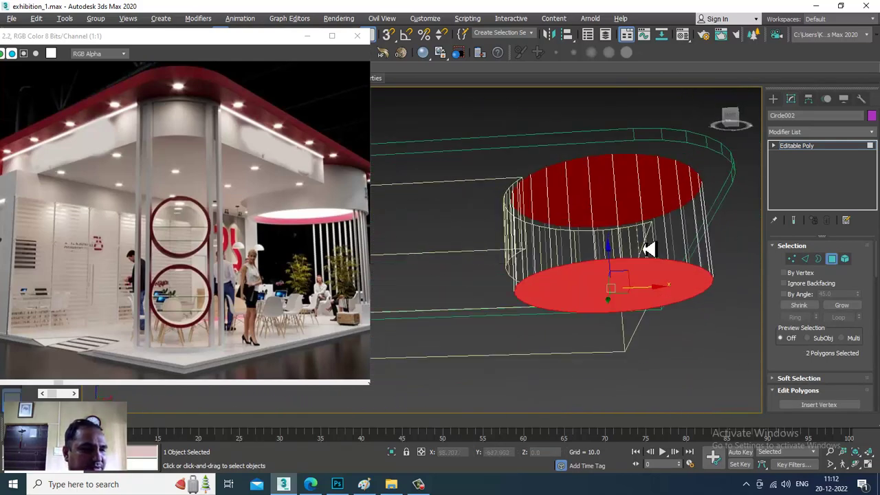
pyautogui.moveTo(811, 369); pyautogui.dragTo(816, 260)
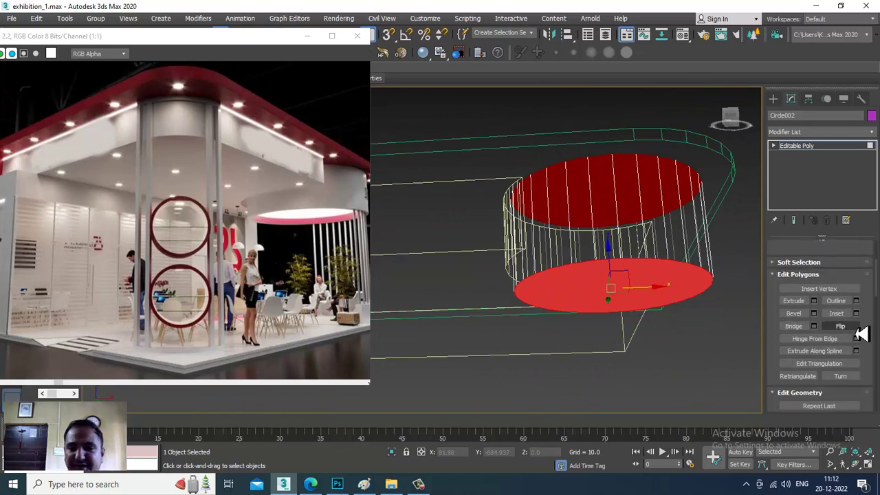
pyautogui.click(856, 314)
pyautogui.keyDown('alt'); pyautogui.moveTo(604, 254); pyautogui.dragTo(495, 297, button='middle'); pyautogui.keyUp('alt')
pyautogui.moveTo(435, 278); pyautogui.dragTo(432, 268)
pyautogui.click(428, 288)
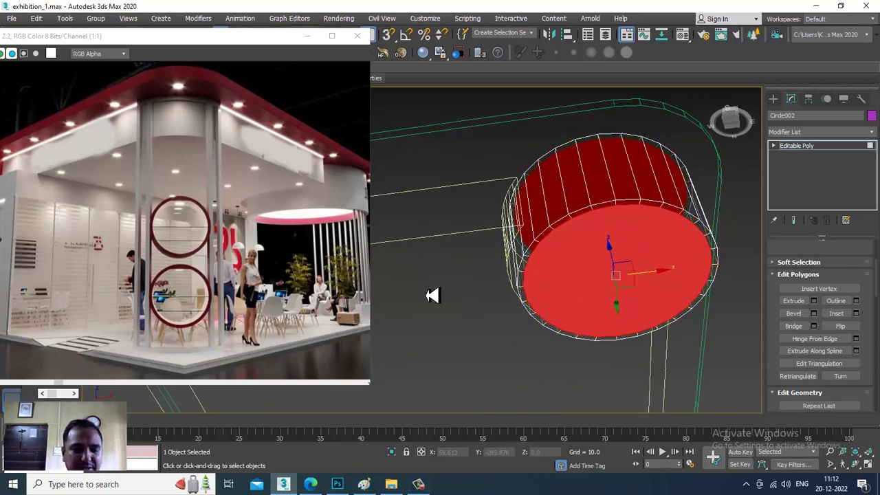
# Step: Bridge the two inset caps to hollow the cylinder into a ring, then lower the ring slightly
pyautogui.press('F3')
pyautogui.scroll(5, 620, 282)
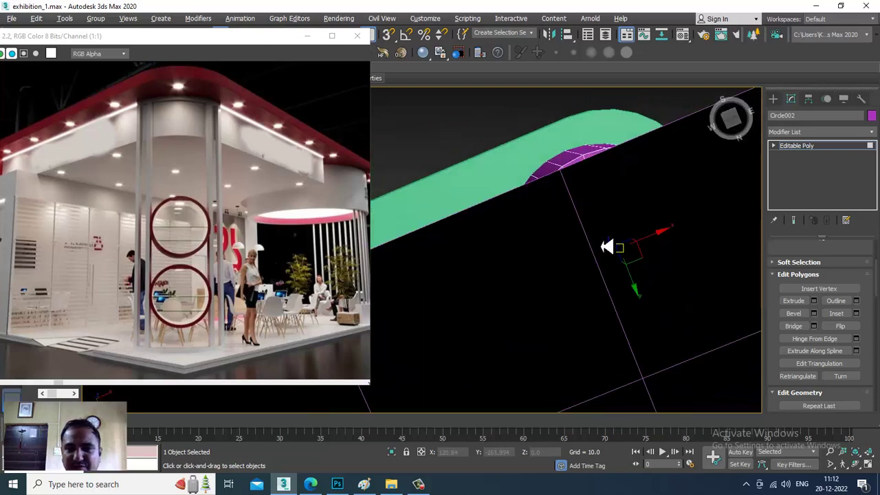
pyautogui.scroll(-5, 612, 263)
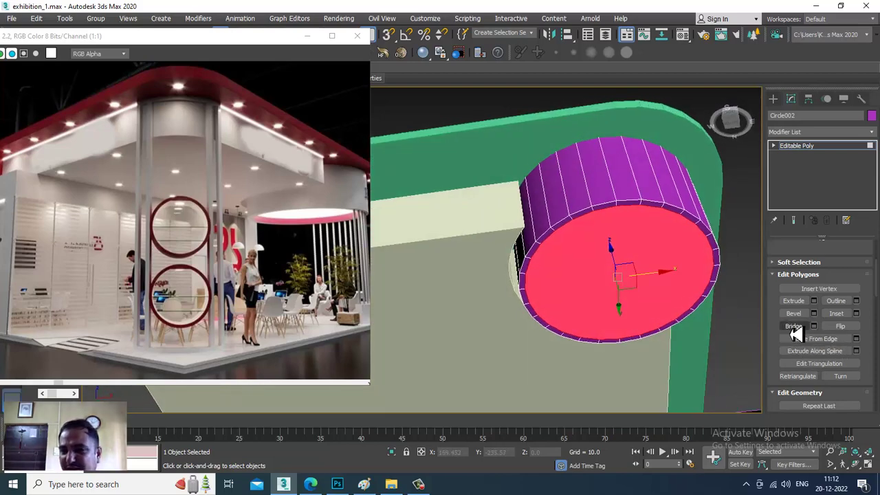
pyautogui.keyDown('alt'); pyautogui.moveTo(660, 203); pyautogui.dragTo(697, 283, button='middle'); pyautogui.keyUp('alt')
pyautogui.click(797, 146)
pyautogui.keyDown('alt'); pyautogui.moveTo(731, 183); pyautogui.dragTo(615, 266, button='middle'); pyautogui.keyUp('alt')
pyautogui.moveTo(617, 268); pyautogui.dragTo(618, 267)
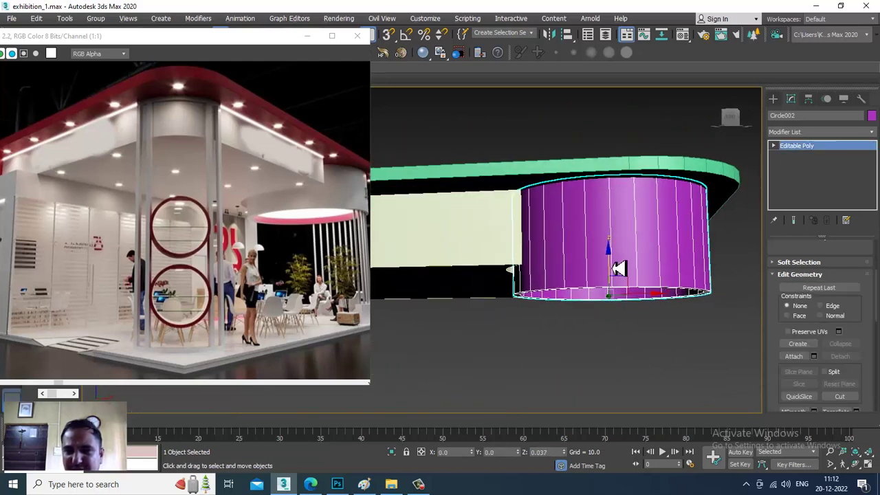
# Step: Scale the floor plane up slightly and set its length and width segments to 1
pyautogui.keyDown('alt'); pyautogui.moveTo(614, 266); pyautogui.dragTo(592, 289, button='middle'); pyautogui.keyUp('alt')
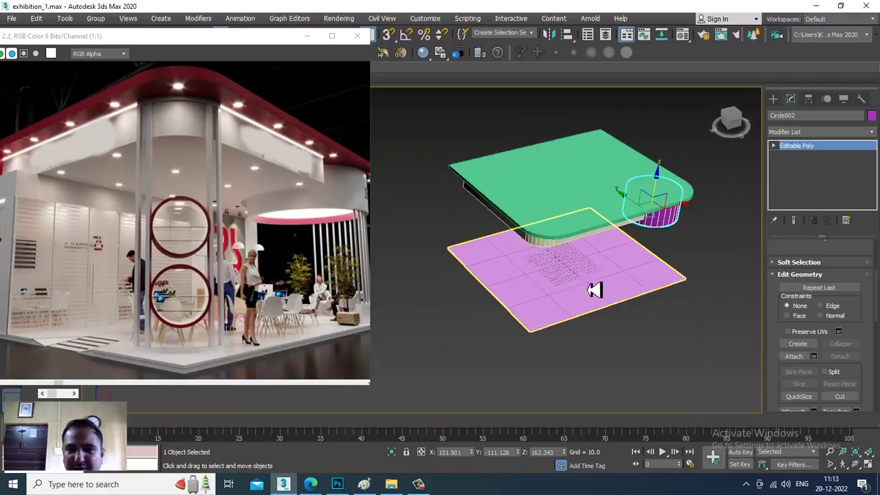
pyautogui.click(592, 290)
pyautogui.press('r')
pyautogui.moveTo(580, 283); pyautogui.dragTo(562, 269)
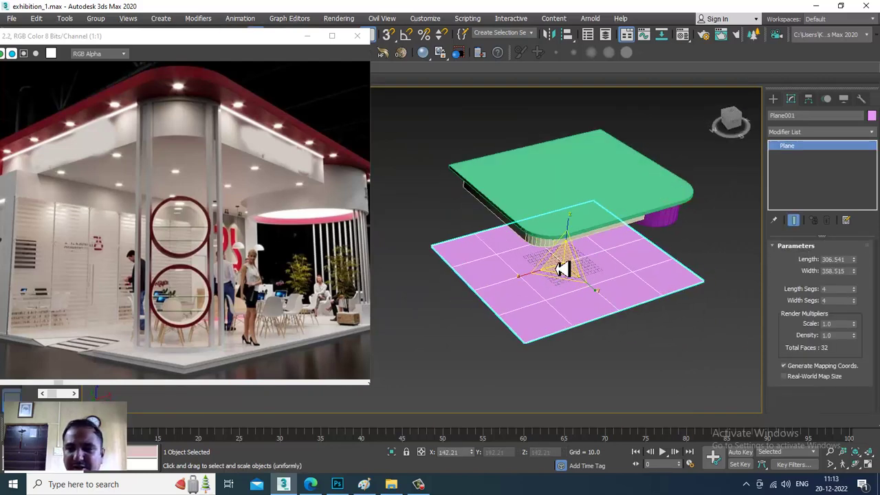
pyautogui.write('w1')
pyautogui.press('Tab')
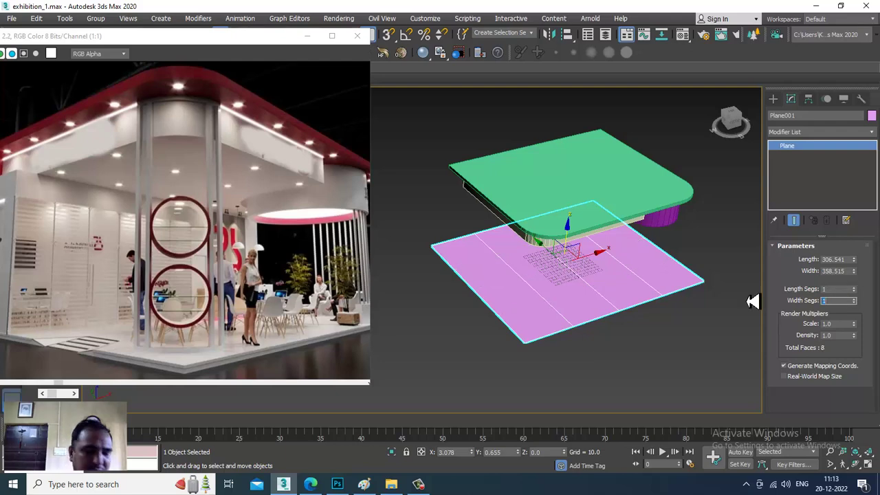
# Step: Convert the extruded roof slab to an Editable Poly
pyautogui.keyDown('alt'); pyautogui.moveTo(717, 307); pyautogui.dragTo(602, 214, button='middle'); pyautogui.keyUp('alt')
pyautogui.click(601, 214)
pyautogui.rightClick(598, 208)
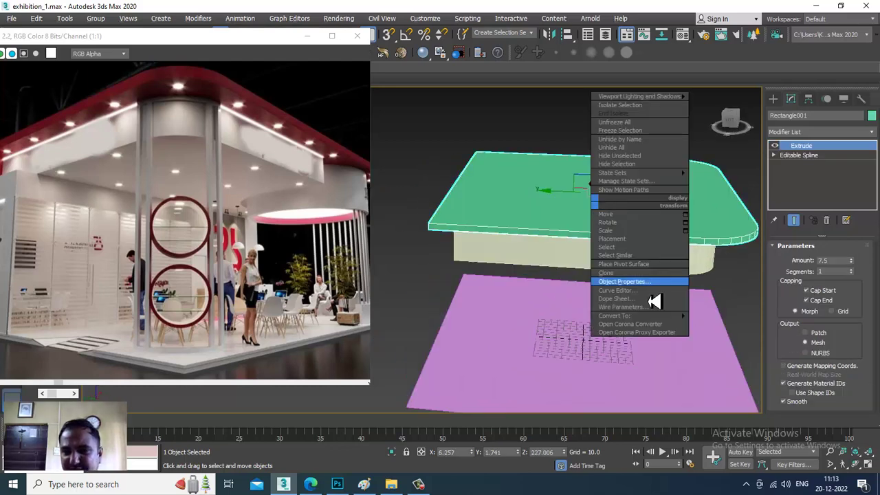
pyautogui.moveTo(664, 316)
pyautogui.click(732, 325)
# Step: Try to connect the roof slab's lengthwise edges with one segment
pyautogui.keyDown('alt'); pyautogui.moveTo(642, 275); pyautogui.dragTo(539, 217, button='middle'); pyautogui.keyUp('alt')
pyautogui.press('2')
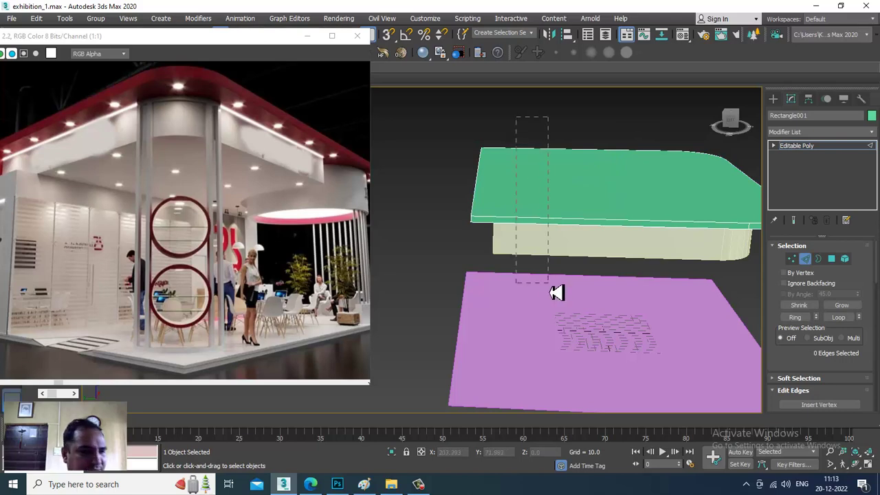
pyautogui.moveTo(555, 292); pyautogui.dragTo(564, 269)
pyautogui.scroll(-3, 780, 356)
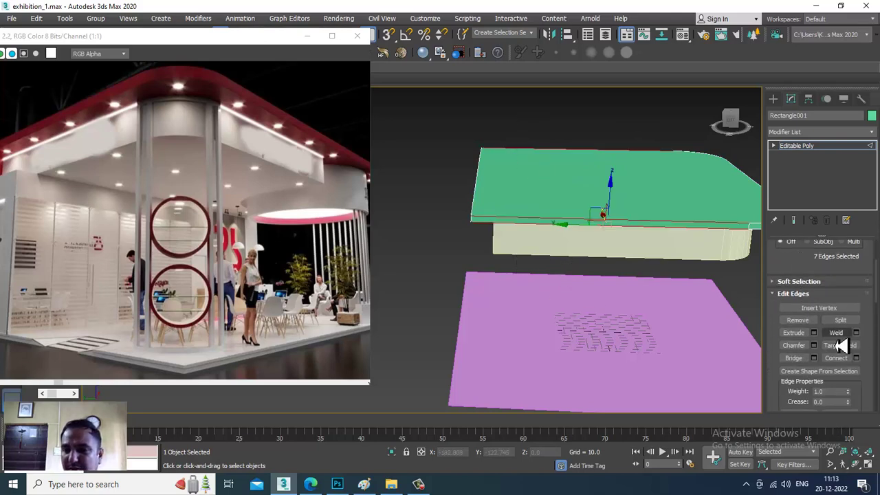
pyautogui.click(857, 358)
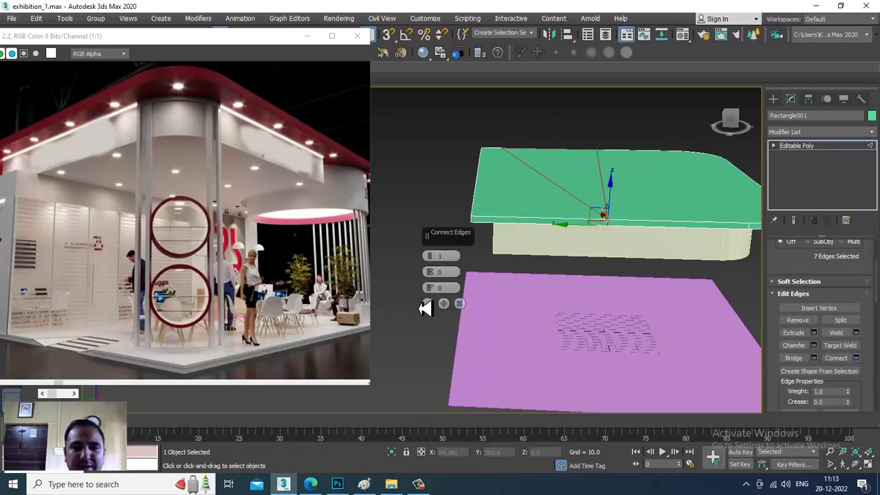
pyautogui.click(461, 304)
# Step: Remove the stray short vertical edges along the roof slab's straight sides near the square corner in wireframe
pyautogui.keyDown('alt'); pyautogui.moveTo(579, 197); pyautogui.dragTo(591, 235, button='middle'); pyautogui.keyUp('alt')
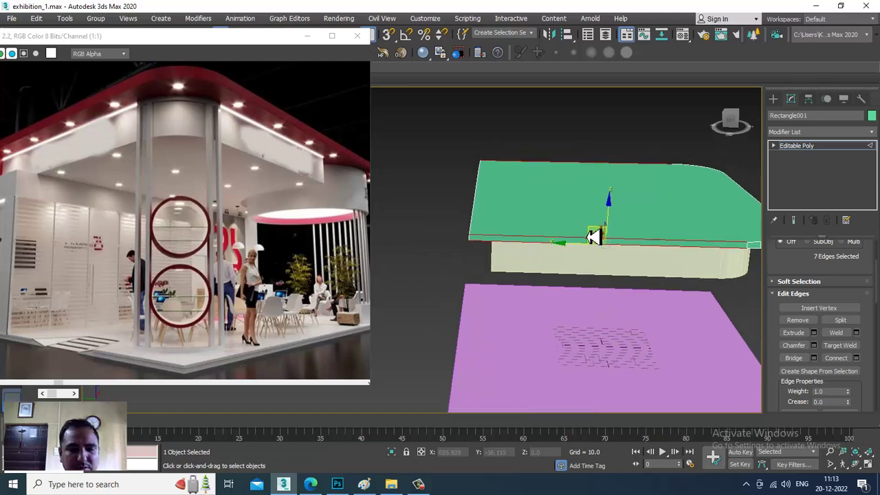
pyautogui.press('F3')
pyautogui.keyDown('alt'); pyautogui.moveTo(584, 200); pyautogui.dragTo(532, 232, button='middle'); pyautogui.keyUp('alt')
pyautogui.press('1')
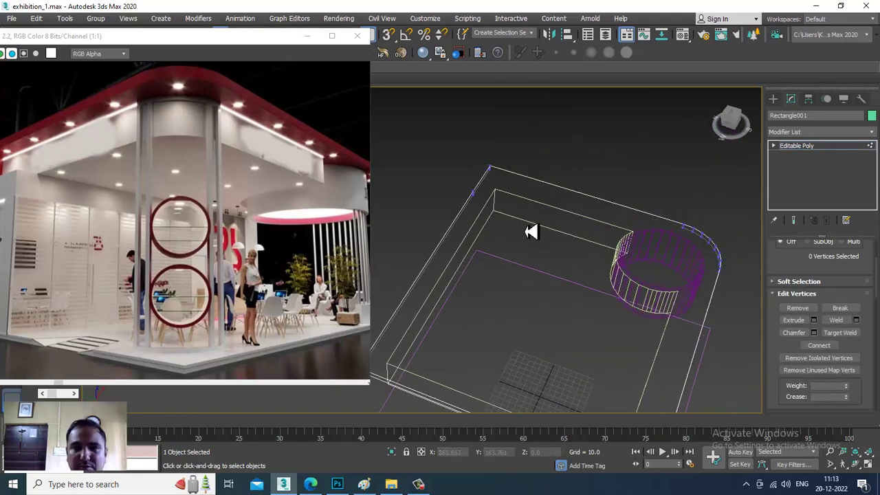
pyautogui.hotkey('ctrl', 'z')
pyautogui.scroll(4, 543, 195)
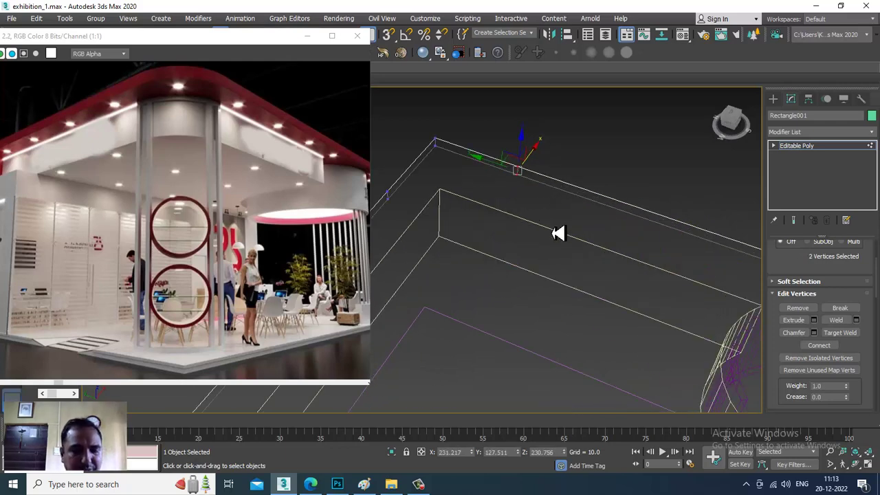
pyautogui.press('2')
pyautogui.keyDown('alt'); pyautogui.moveTo(558, 234); pyautogui.dragTo(508, 191, button='middle'); pyautogui.keyUp('alt')
pyautogui.click(521, 191)
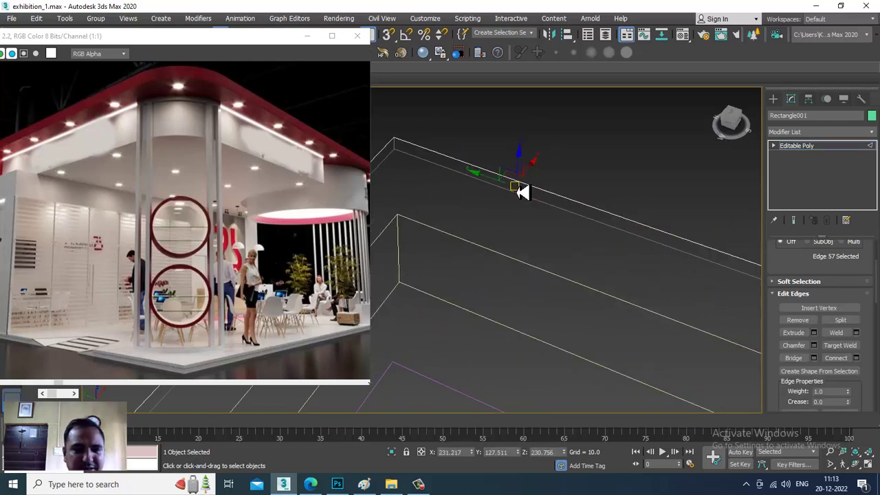
pyautogui.click(520, 194)
pyautogui.moveTo(521, 193); pyautogui.dragTo(572, 195, button='middle')
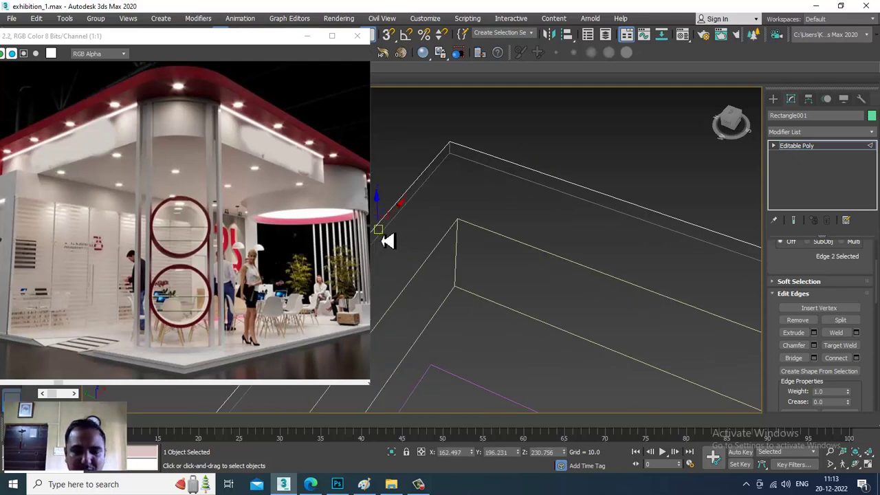
pyautogui.scroll(-5, 612, 259)
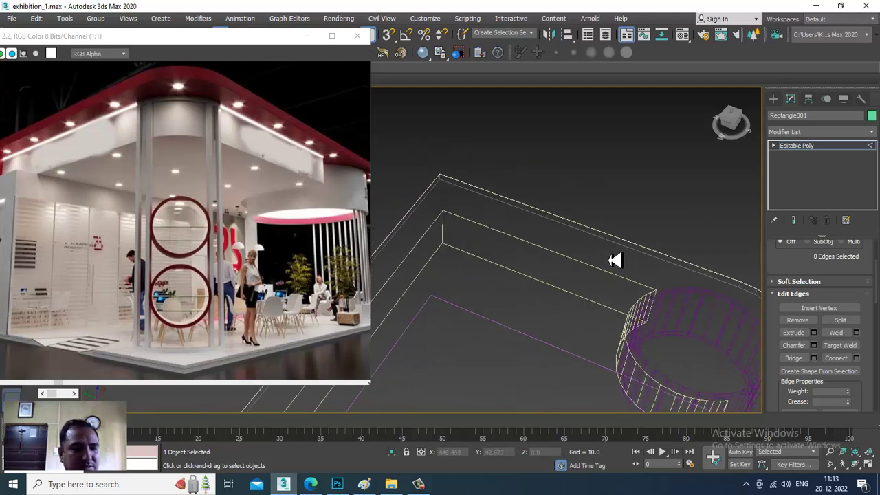
# Step: Connect the four long edges on the roof slab's two opposite straight sides with one segment
pyautogui.press('2')
pyautogui.scroll(-2, 605, 260)
pyautogui.keyDown('alt'); pyautogui.moveTo(605, 260); pyautogui.dragTo(575, 264, button='middle'); pyautogui.keyUp('alt')
pyautogui.scroll(-3, 570, 248)
pyautogui.keyDown('alt'); pyautogui.moveTo(556, 220); pyautogui.dragTo(514, 218, button='middle'); pyautogui.keyUp('alt')
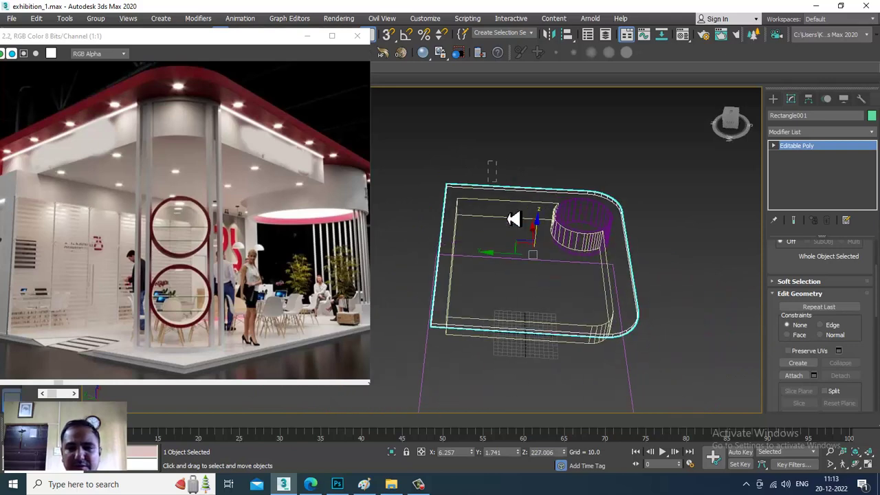
pyautogui.moveTo(504, 418); pyautogui.dragTo(505, 419)
pyautogui.click(514, 196)
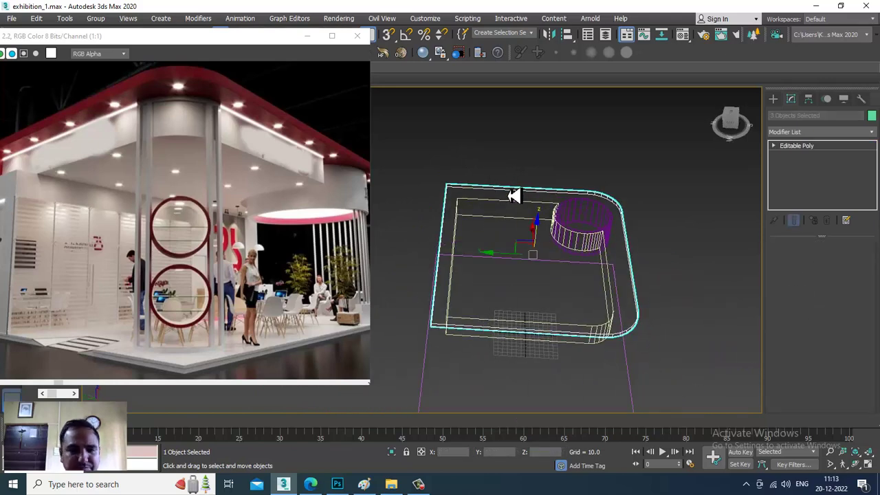
pyautogui.press('2')
pyautogui.moveTo(503, 167); pyautogui.dragTo(515, 399)
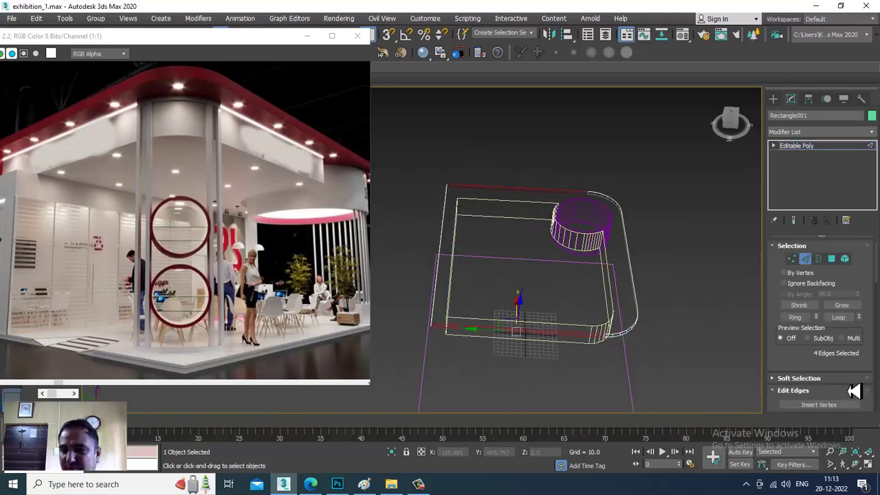
pyautogui.scroll(-3, 854, 391)
pyautogui.click(856, 346)
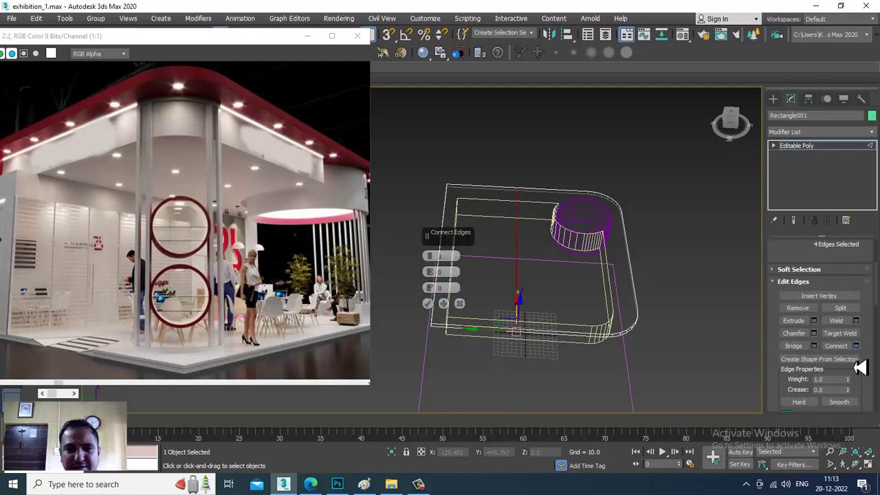
pyautogui.click(429, 304)
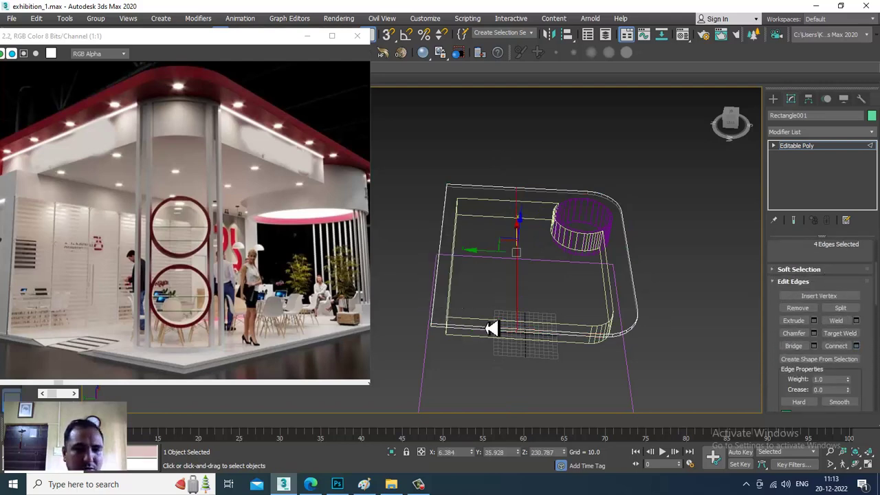
# Step: Move the new edge loop's four vertices close to the roof slab's square-cornered rear edge, at about Y 187.8
pyautogui.hotkey('alt', 'w')
pyautogui.rightClick(402, 195)
pyautogui.hotkey('alt', 'w')
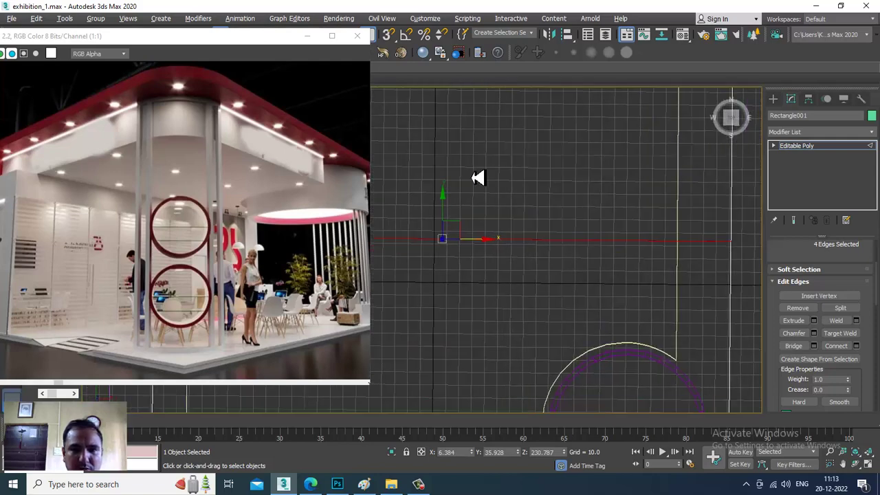
pyautogui.scroll(-5, 520, 165)
pyautogui.keyDown('alt'); pyautogui.moveTo(522, 189); pyautogui.dragTo(525, 197, button='middle'); pyautogui.keyUp('alt')
pyautogui.scroll(-2, 519, 192)
pyautogui.press('1')
pyautogui.moveTo(395, 170); pyautogui.dragTo(650, 211)
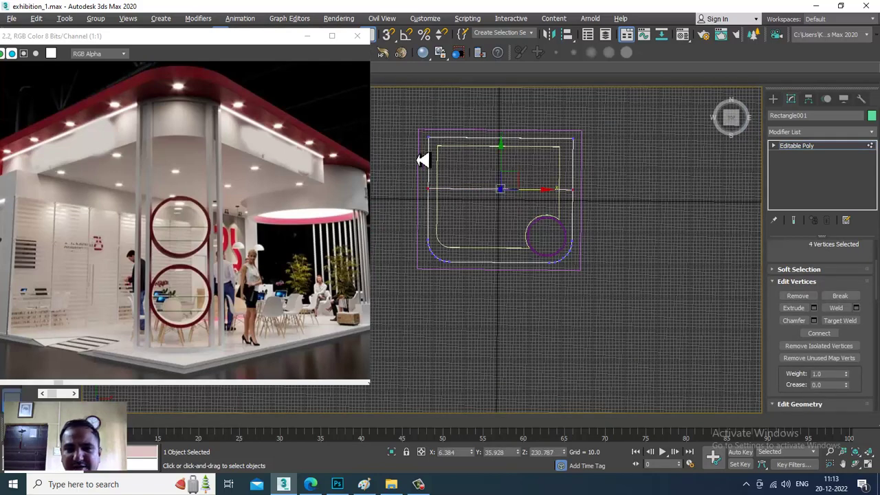
pyautogui.scroll(4, 416, 153)
pyautogui.press('r')
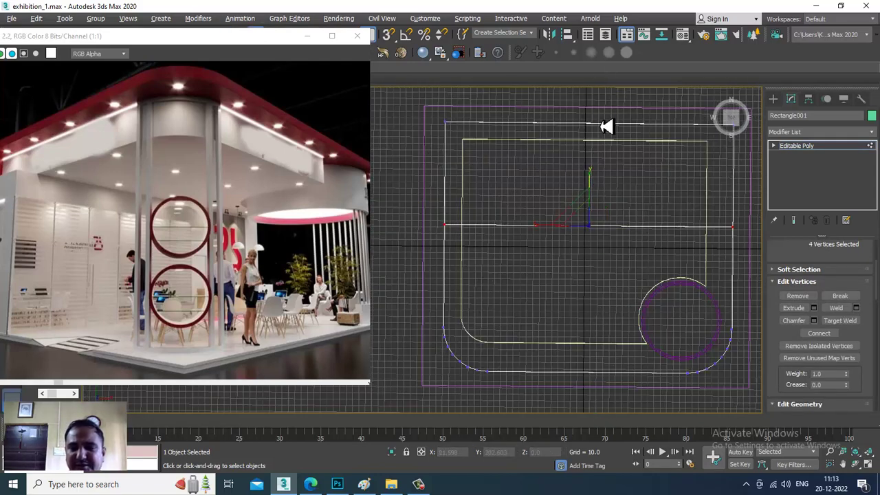
pyautogui.scroll(3, 614, 216)
pyautogui.scroll(-5, 603, 214)
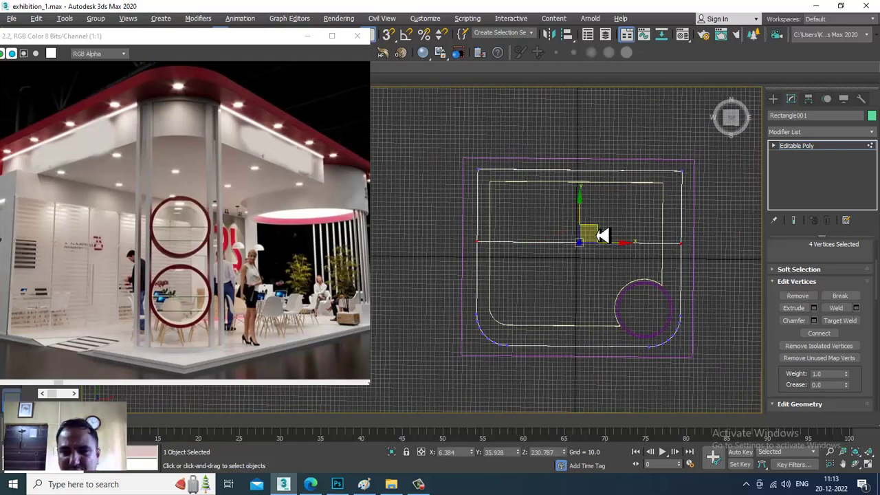
pyautogui.moveTo(589, 223); pyautogui.dragTo(591, 194)
pyautogui.moveTo(599, 161); pyautogui.dragTo(600, 153)
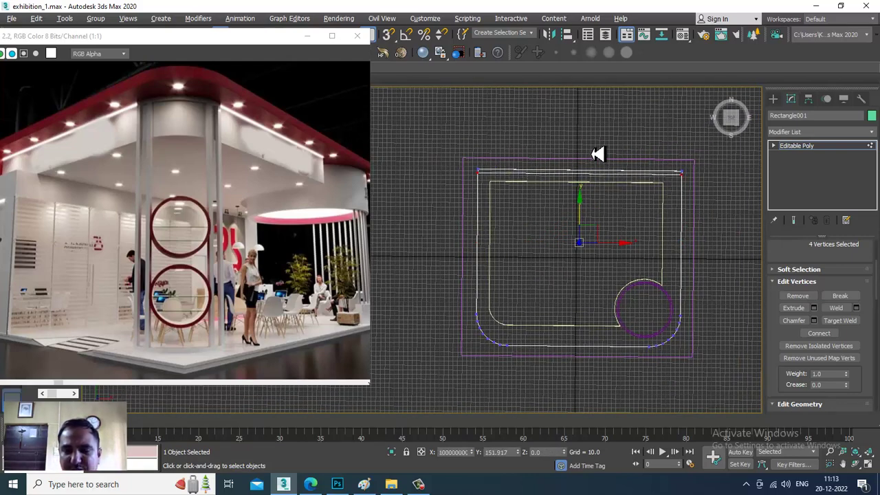
# Step: Narrow the rear strip of the roof slab by moving the loop's four vertices to about Y 190.8
pyautogui.hotkey('alt', 'w')
pyautogui.rightClick(692, 301)
pyautogui.press('z')
pyautogui.hotkey('alt', 'w')
pyautogui.keyDown('alt'); pyautogui.moveTo(624, 292); pyautogui.dragTo(568, 213, button='middle'); pyautogui.keyUp('alt')
pyautogui.hotkey('alt', 'w')
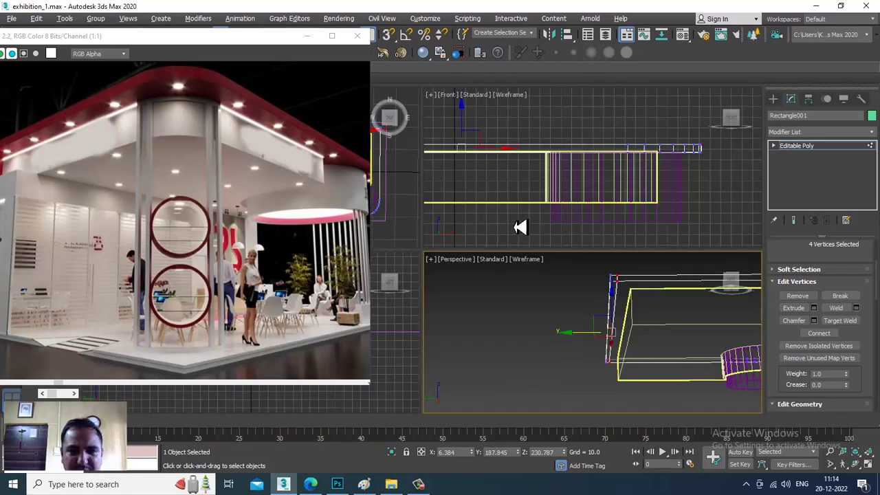
pyautogui.rightClick(414, 212)
pyautogui.hotkey('alt', 'w')
pyautogui.press('z')
pyautogui.moveTo(454, 206); pyautogui.dragTo(640, 233, button='middle')
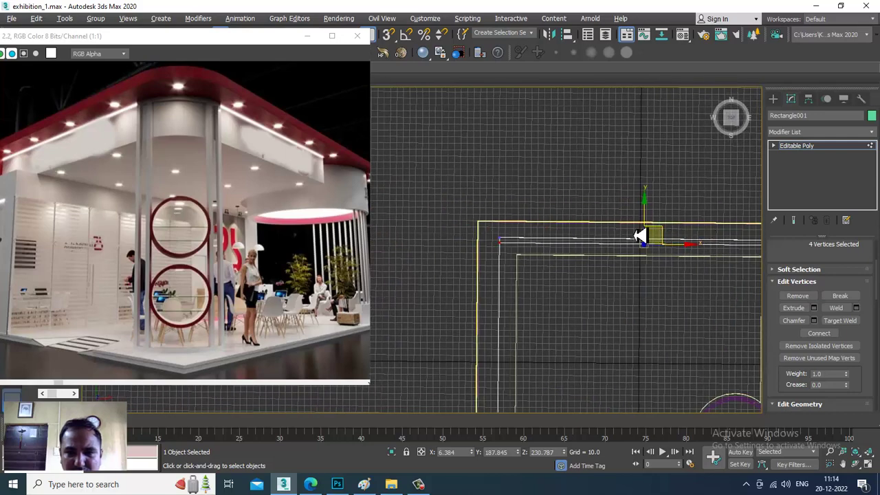
pyautogui.moveTo(583, 235); pyautogui.dragTo(501, 236, button='middle')
pyautogui.scroll(-3, 499, 236)
pyautogui.scroll(6, 572, 234)
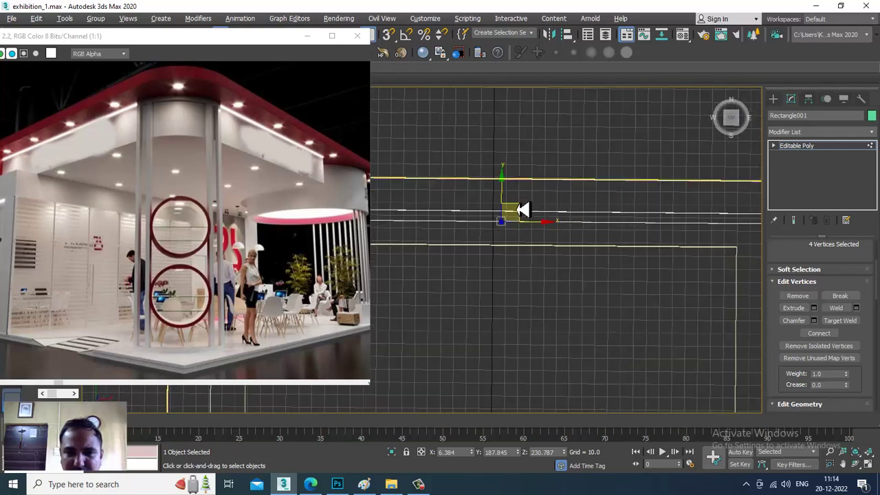
pyautogui.moveTo(504, 202); pyautogui.dragTo(503, 198)
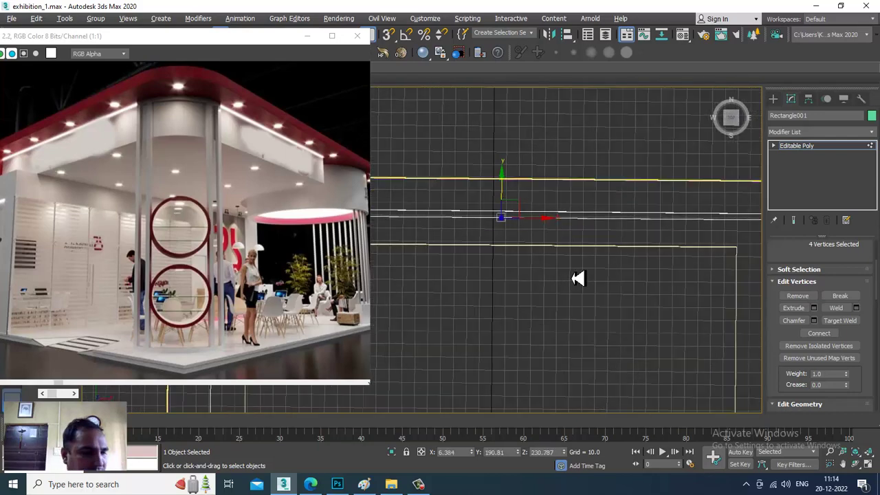
# Step: Extrude the narrow underside polygon along the roof slab's rear edge downward by about 145.6 as a back wall
pyautogui.hotkey('alt', 'w')
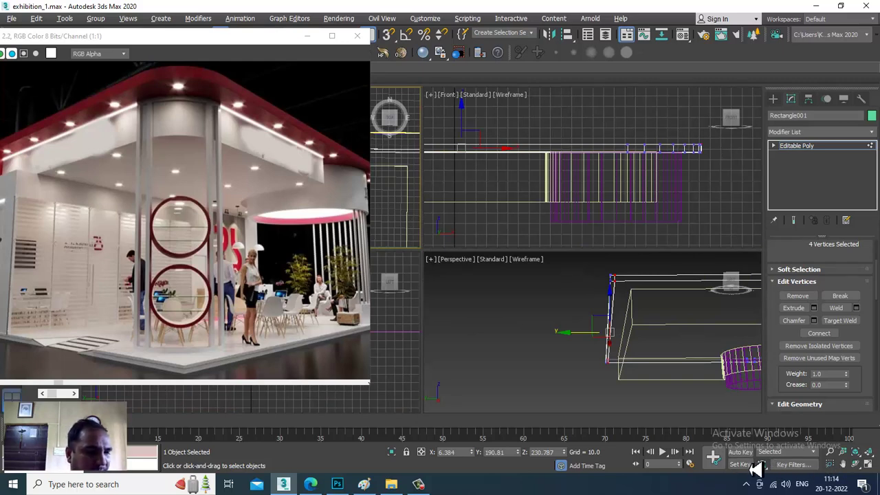
pyautogui.hotkey('alt', 'w')
pyautogui.hotkey('alt', 'w')
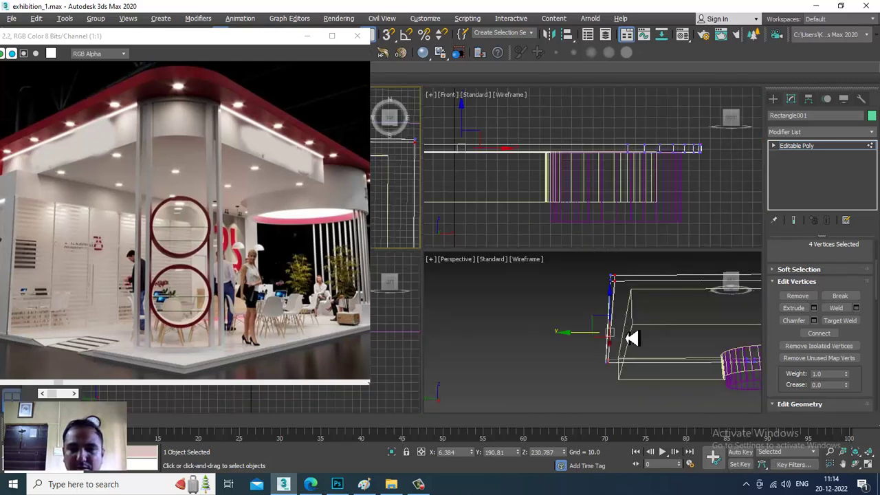
pyautogui.hotkey('alt', 'w')
pyautogui.press('4')
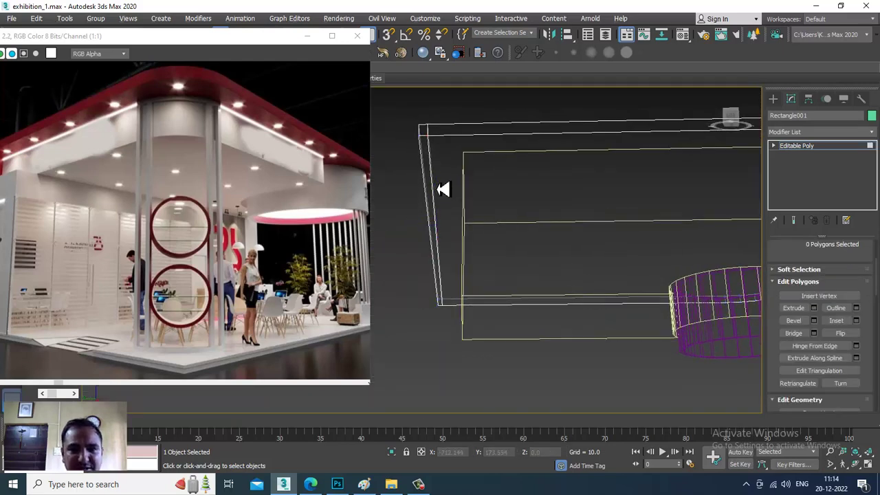
pyautogui.click(434, 190)
pyautogui.keyDown('alt'); pyautogui.moveTo(434, 191); pyautogui.dragTo(522, 254, button='middle'); pyautogui.keyUp('alt')
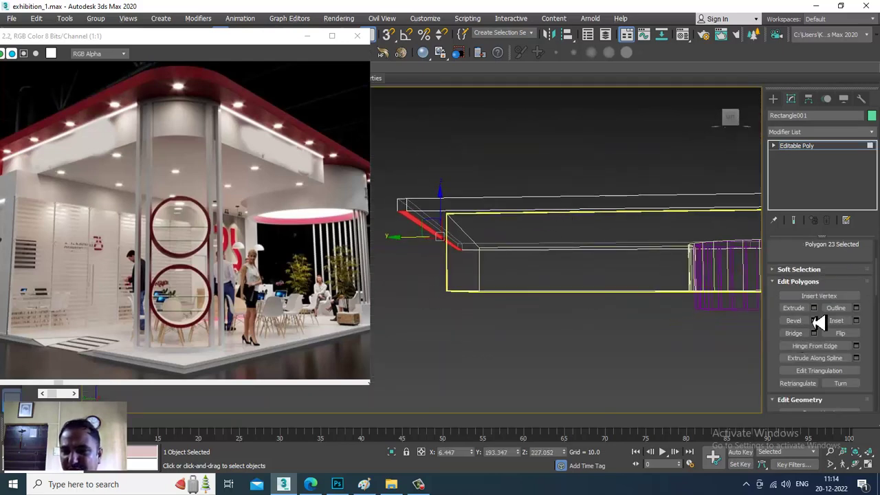
pyautogui.click(814, 308)
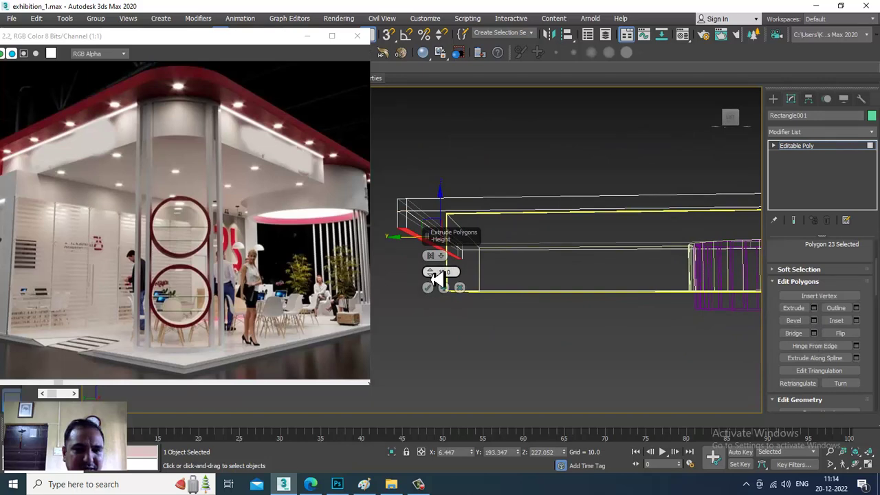
pyautogui.moveTo(435, 275); pyautogui.dragTo(533, 315)
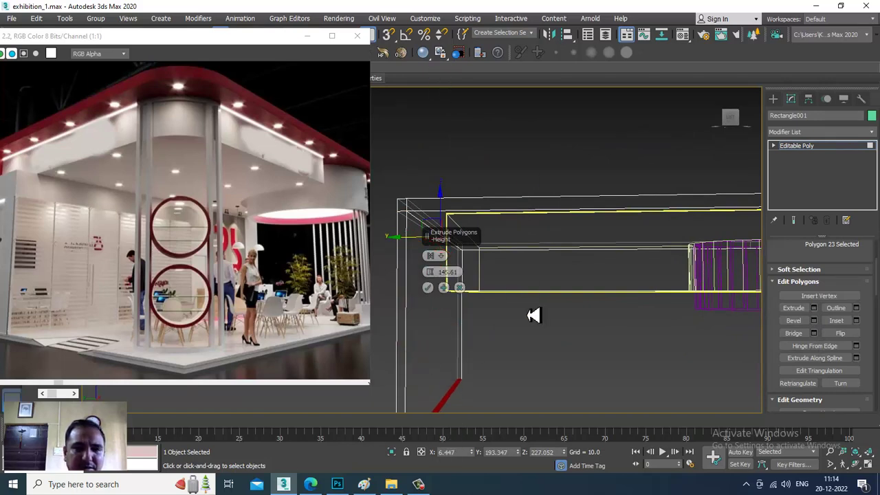
pyautogui.click(427, 288)
# Step: Lower the back wall's bottom polygon to floor level, at about Z -2.6
pyautogui.keyDown('alt'); pyautogui.moveTo(604, 270); pyautogui.dragTo(578, 242, button='middle'); pyautogui.keyUp('alt')
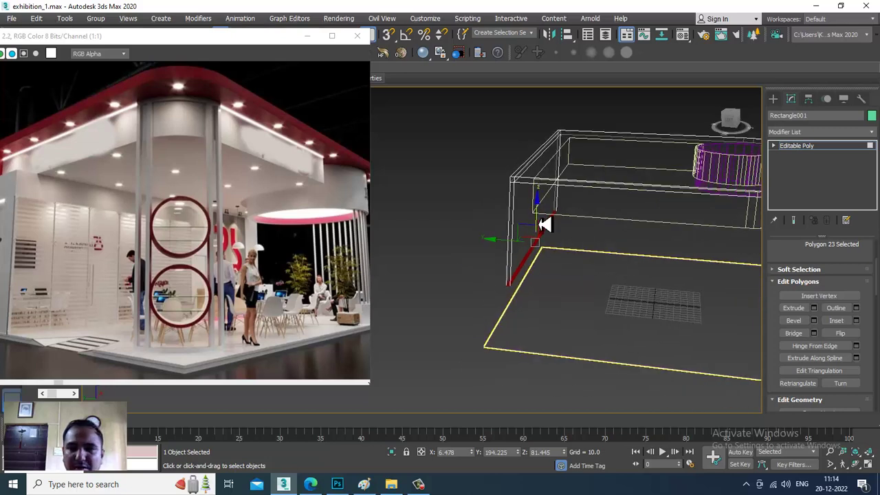
pyautogui.moveTo(544, 224); pyautogui.dragTo(543, 270)
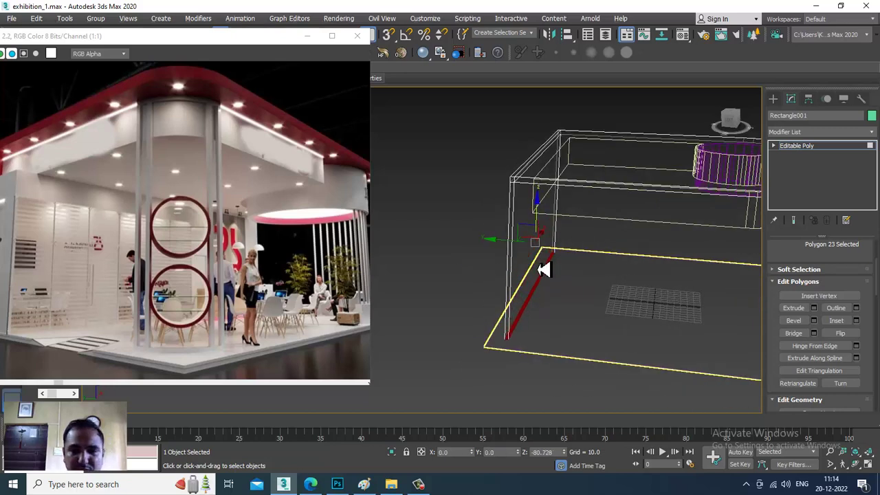
pyautogui.moveTo(543, 270); pyautogui.dragTo(558, 274)
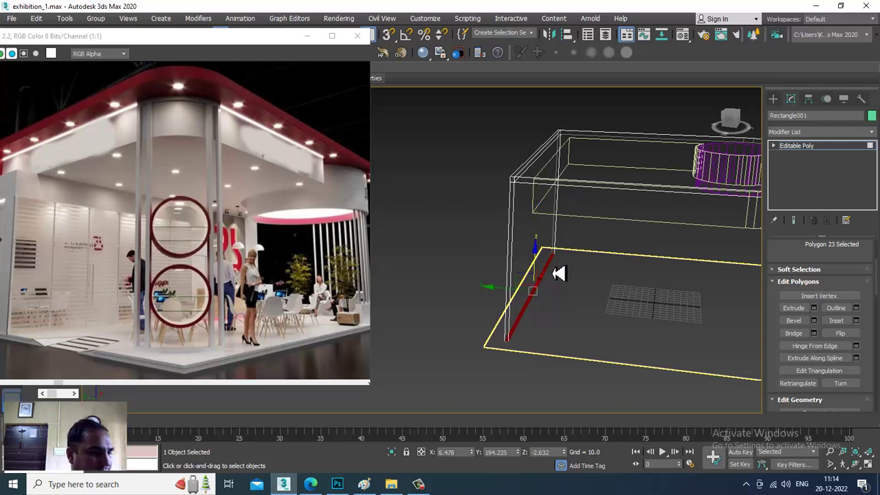
pyautogui.hotkey('alt', 'w')
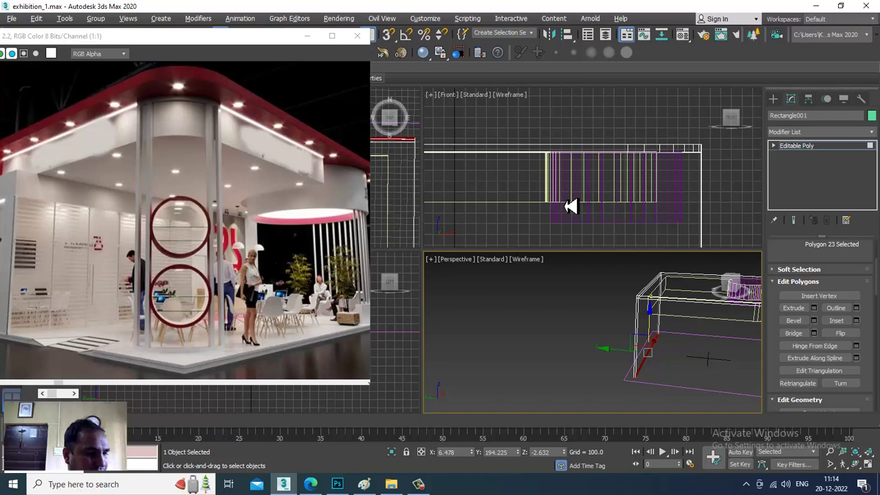
pyautogui.hotkey('alt', 'w')
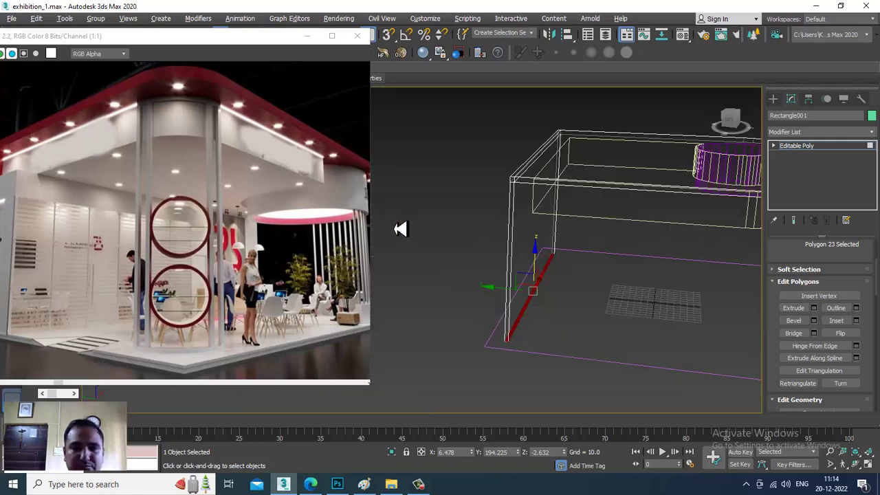
# Step: Select all 12 back wall vertices and move them outward to the floor plane's rear edge, at about Y 215.7
pyautogui.hotkey('alt', 'w')
pyautogui.rightClick(403, 220)
pyautogui.hotkey('alt', 'w')
pyautogui.scroll(-3, 508, 186)
pyautogui.moveTo(525, 187); pyautogui.dragTo(598, 175, button='middle')
pyautogui.scroll(-1, 596, 177)
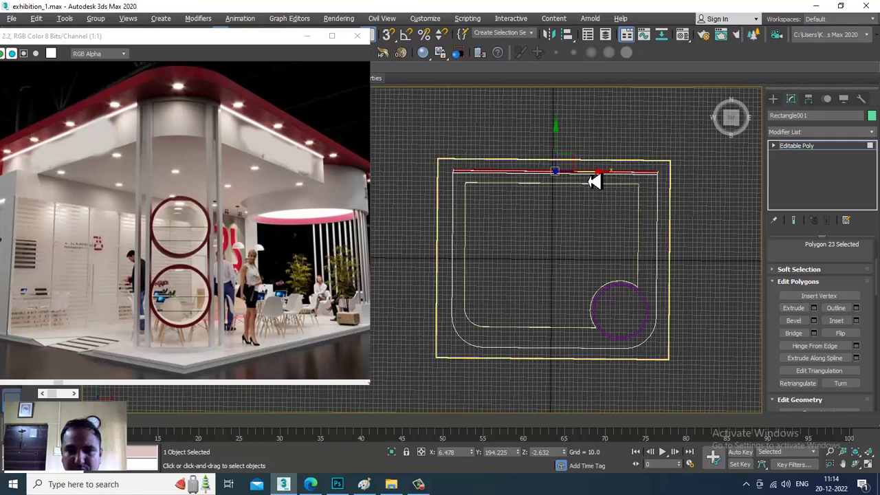
pyautogui.scroll(1, 591, 178)
pyautogui.press('1')
pyautogui.scroll(-1, 618, 274)
pyautogui.hotkey('alt', 'w')
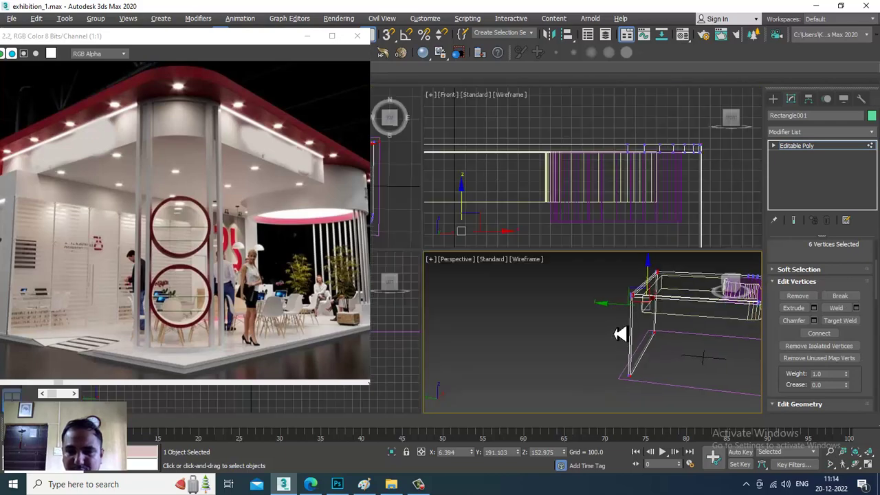
pyautogui.rightClick(617, 334)
pyautogui.hotkey('alt', 'w')
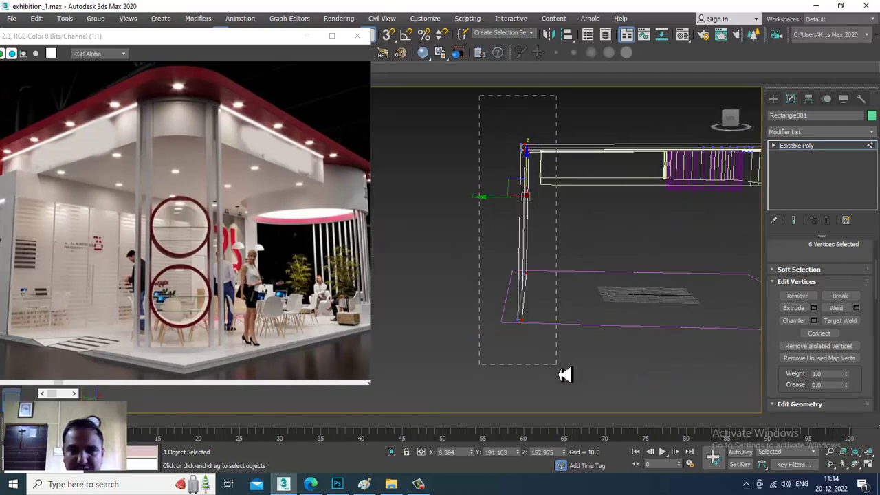
pyautogui.moveTo(563, 375); pyautogui.dragTo(562, 373)
pyautogui.moveTo(492, 202); pyautogui.dragTo(477, 204)
pyautogui.keyDown('alt'); pyautogui.moveTo(558, 187); pyautogui.dragTo(560, 194, button='middle'); pyautogui.keyUp('alt')
pyautogui.scroll(1, 564, 195)
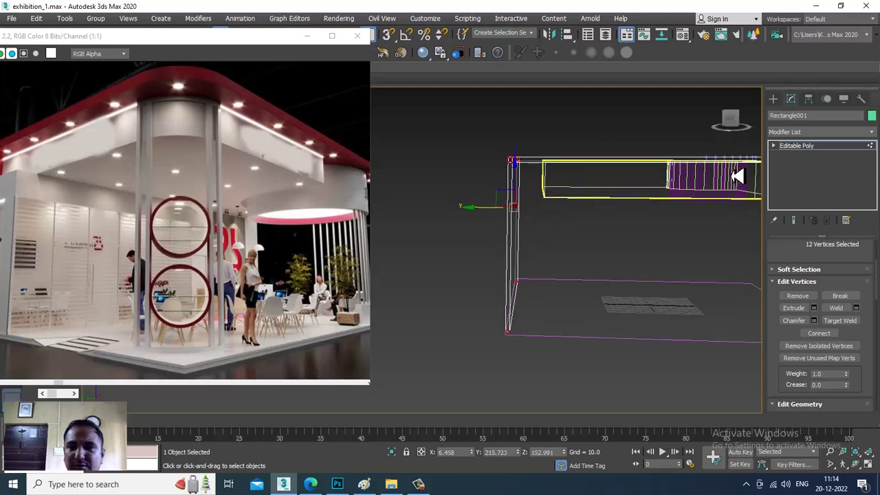
# Step: Move the 12 back wall vertices farther out past the floor plane, to about Y 271.7, and finish vertex editing
pyautogui.click(819, 145)
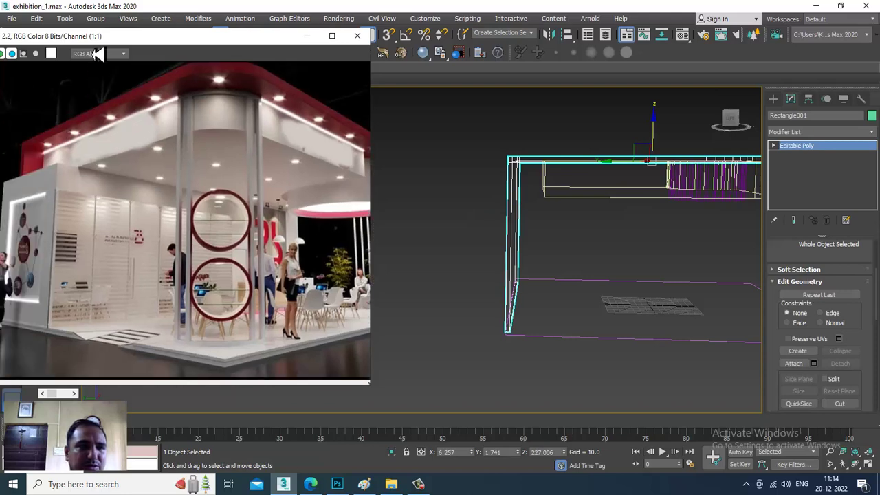
pyautogui.moveTo(93, 38)
pyautogui.mouseDown()
pyautogui.moveTo(154, 39)
pyautogui.moveTo(95, 43)
pyautogui.mouseUp()
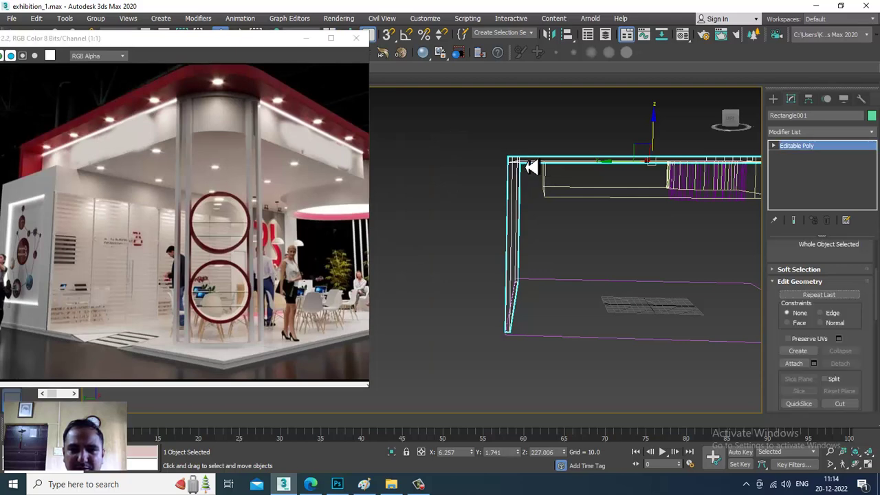
pyautogui.press('1')
pyautogui.moveTo(479, 215); pyautogui.dragTo(444, 217)
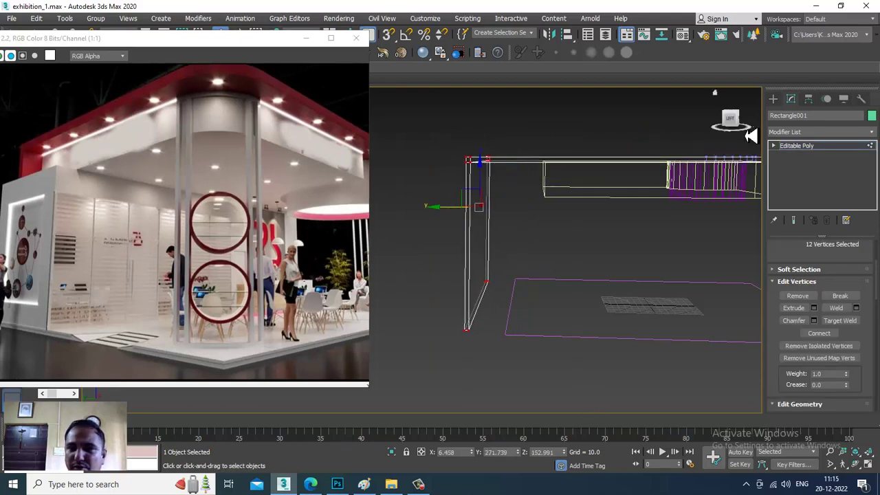
pyautogui.click(816, 147)
# Step: Move the fascia spline's two rear vertices back to the back wall with the Extrude result shown, and finish vertex editing
pyautogui.click(612, 199)
pyautogui.click(619, 208)
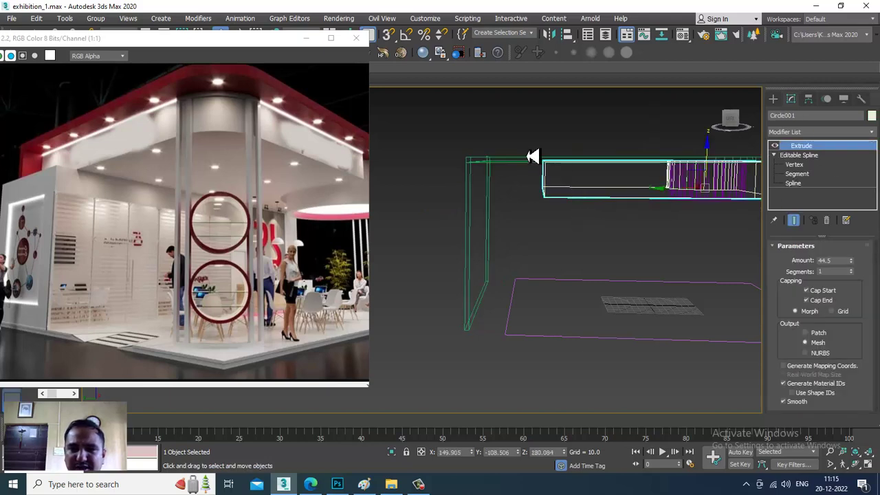
pyautogui.click(516, 121)
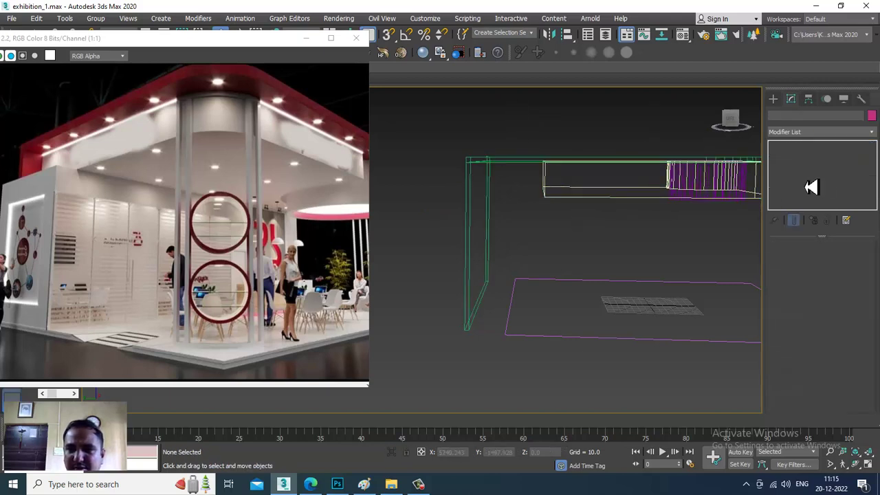
pyautogui.click(608, 205)
pyautogui.click(804, 156)
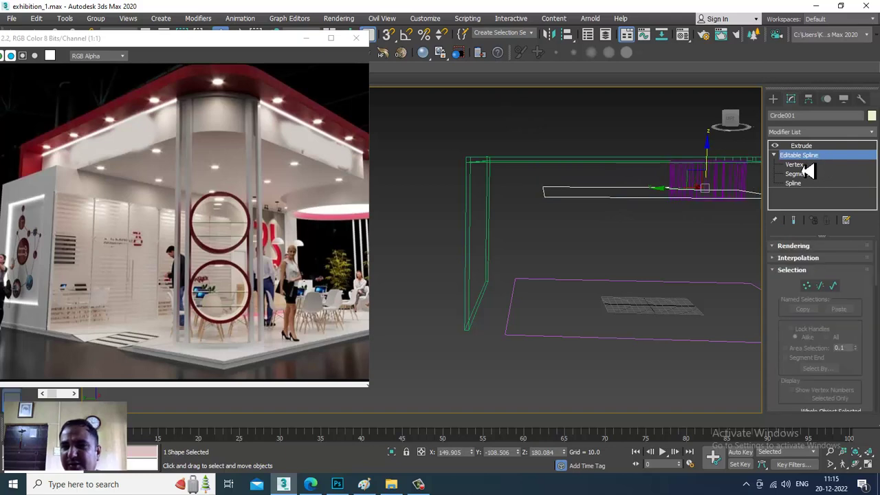
pyautogui.click(797, 165)
pyautogui.click(795, 222)
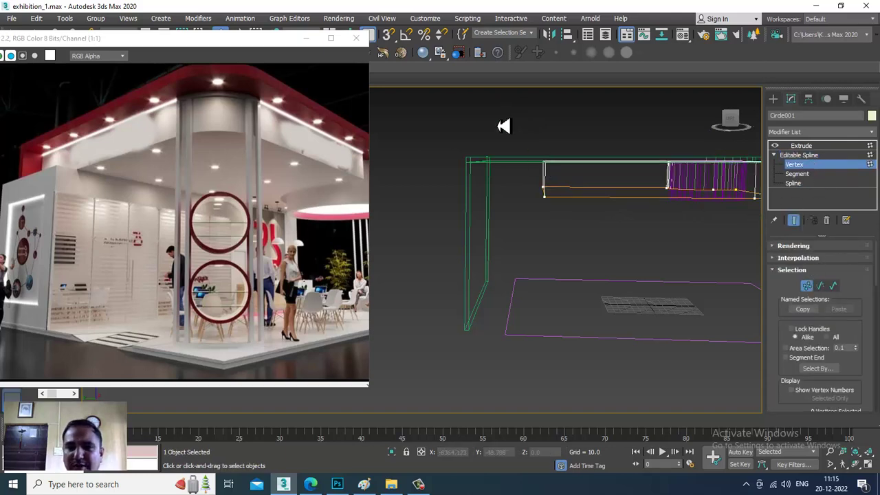
pyautogui.moveTo(501, 124); pyautogui.dragTo(589, 240)
pyautogui.moveTo(516, 197); pyautogui.dragTo(467, 198)
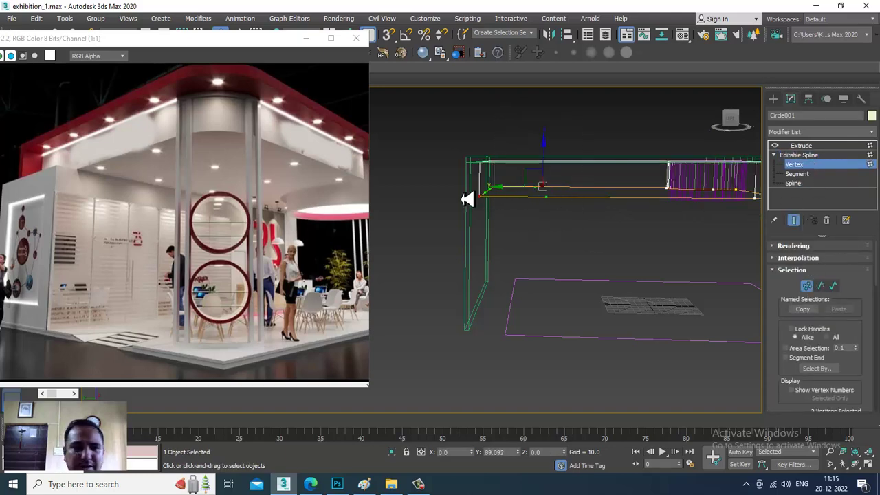
pyautogui.moveTo(462, 201)
pyautogui.keyDown('alt'); pyautogui.mouseDown(button='middle')
pyautogui.moveTo(609, 249)
pyautogui.moveTo(597, 255)
pyautogui.mouseUp(button='middle'); pyautogui.keyUp('alt')
pyautogui.press('F3')
pyautogui.keyDown('alt'); pyautogui.moveTo(706, 209); pyautogui.dragTo(840, 172, button='middle'); pyautogui.keyUp('alt')
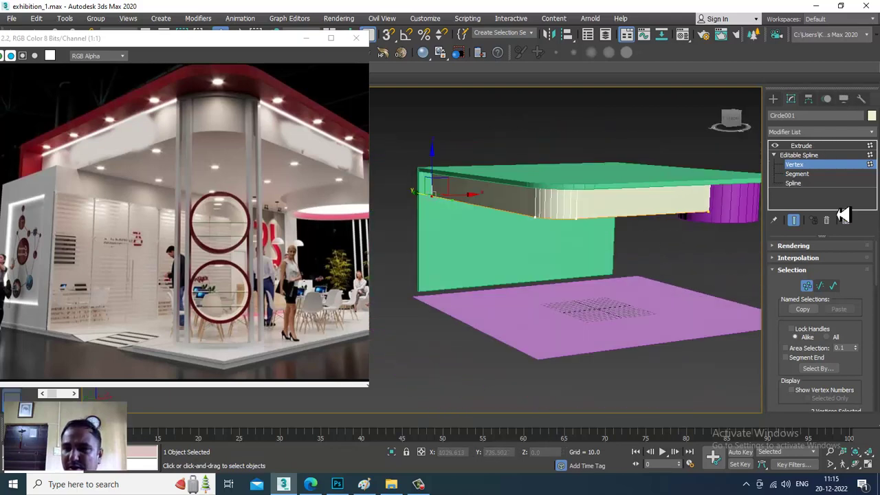
pyautogui.click(832, 146)
# Step: Select the floor plane and shift the reference image aside to compare the whole stall with it
pyautogui.click(598, 310)
pyautogui.keyDown('alt'); pyautogui.moveTo(598, 332); pyautogui.dragTo(591, 305, button='middle'); pyautogui.keyUp('alt')
pyautogui.moveTo(248, 42); pyautogui.dragTo(230, 58)
pyautogui.keyDown('alt'); pyautogui.moveTo(534, 169); pyautogui.dragTo(537, 220, button='middle'); pyautogui.keyUp('alt')
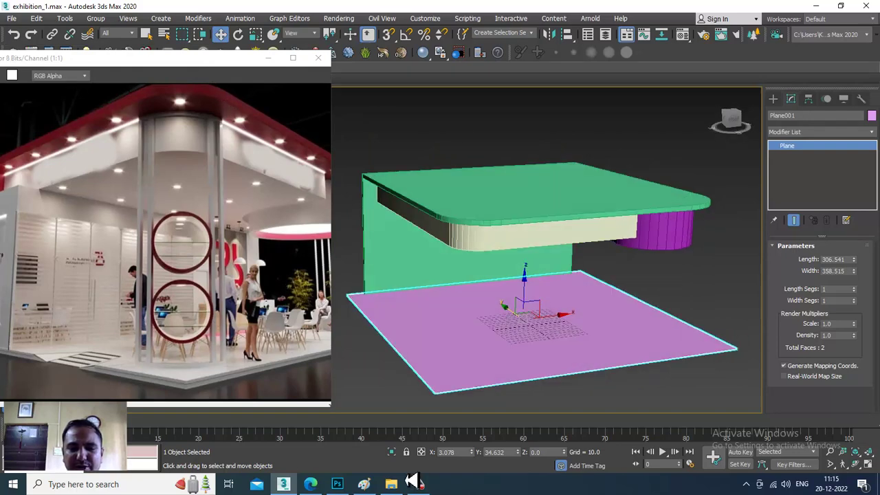
pyautogui.keyDown('alt'); pyautogui.moveTo(614, 316); pyautogui.dragTo(609, 271, button='middle'); pyautogui.keyUp('alt')
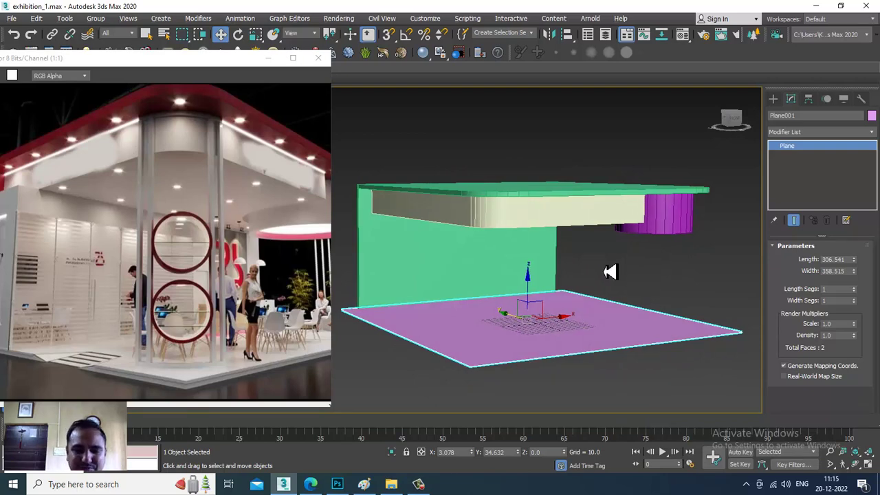